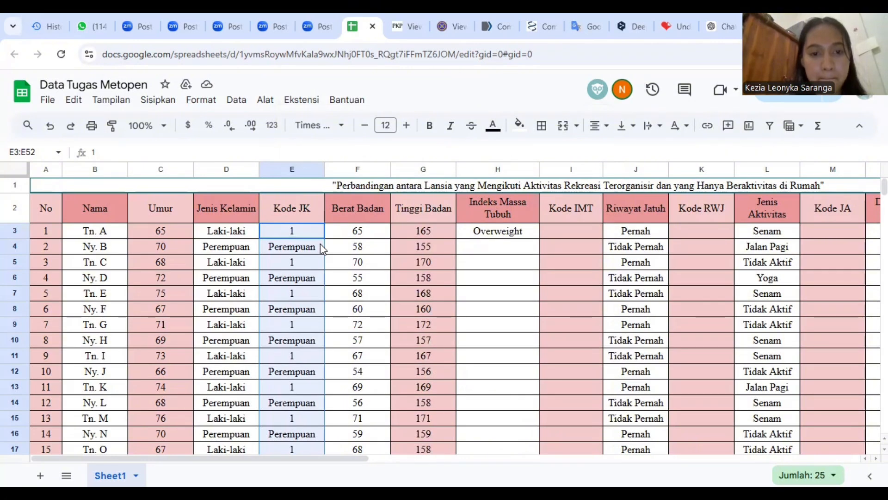
Replace every "Perempuan" with 2 in the Kode JK range E3:E52
key(ctrl+h)
text(Perempuan)
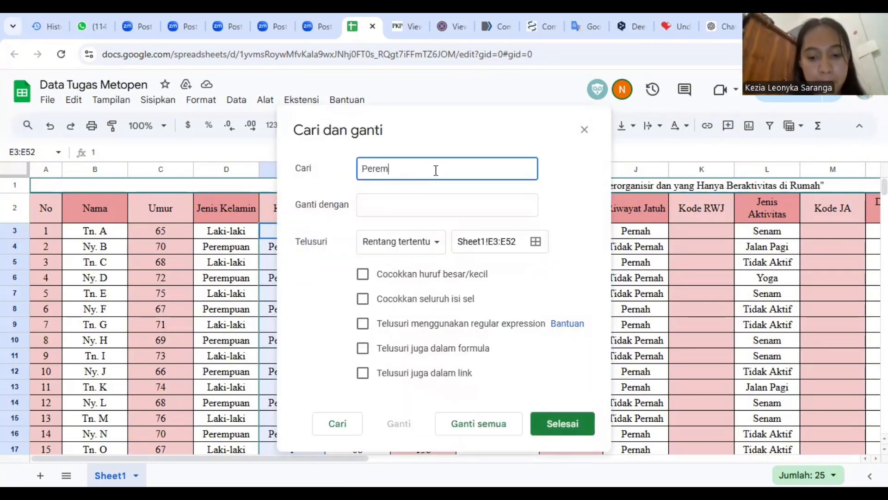
key(BackSpace)
text(n)
click(432, 200)
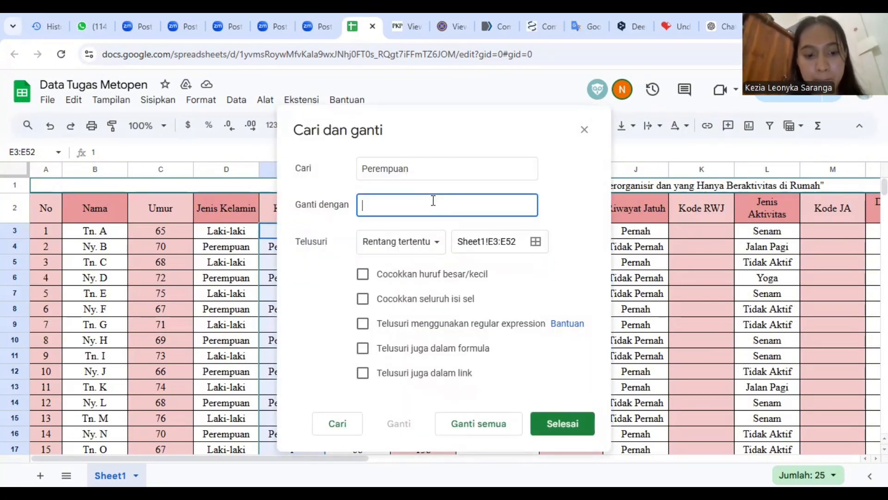
text(2)
click(494, 429)
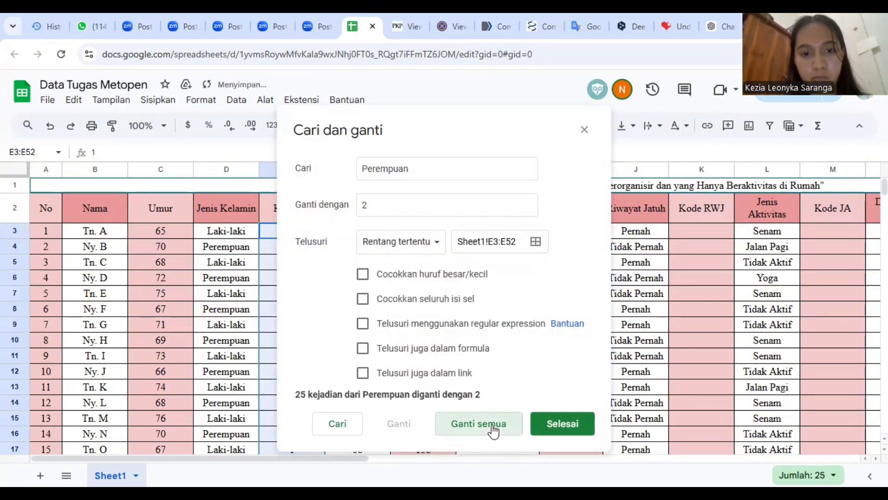
click(585, 130)
Fill the Indeks Massa Tubuh formula from H3 down through the remaining data rows of column H
click(535, 232)
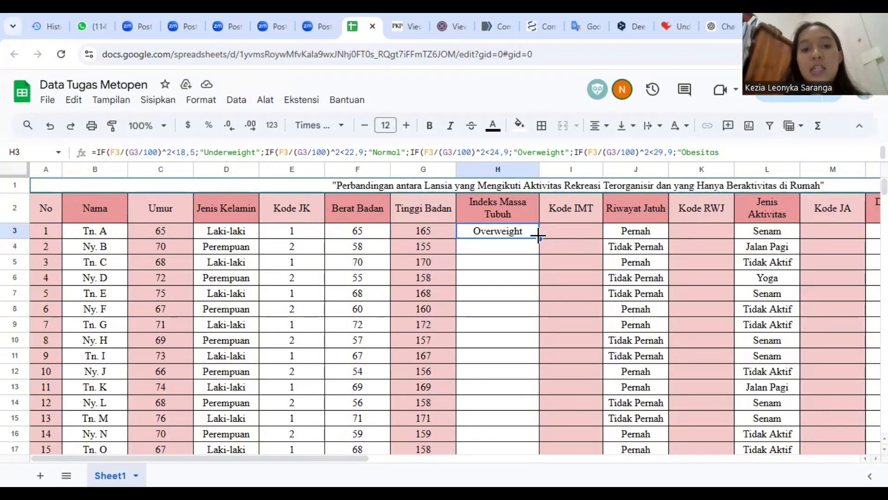
double_click(538, 237)
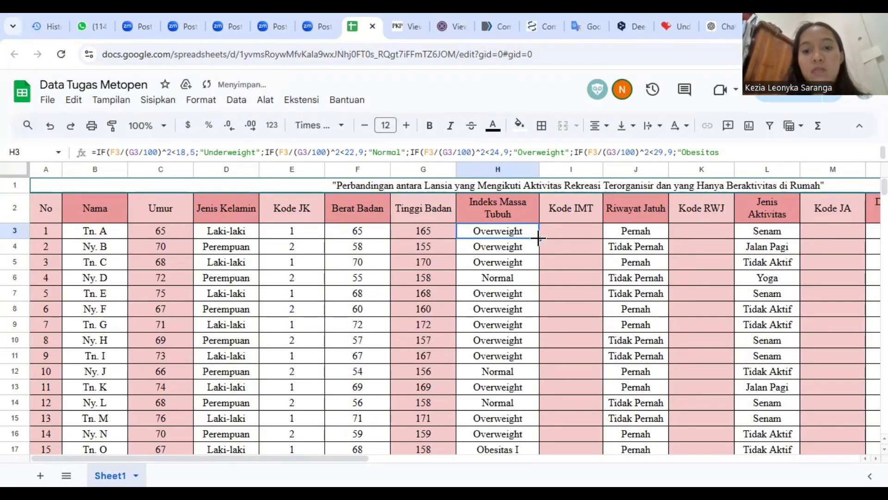
click(587, 233)
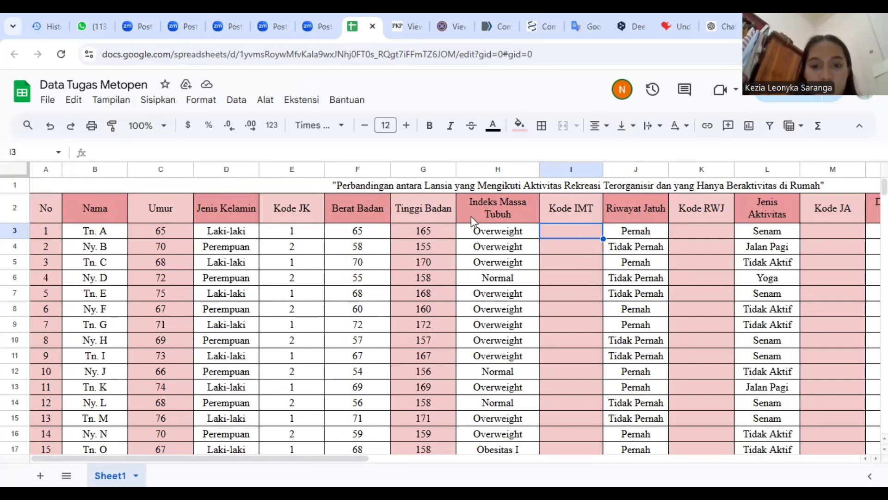
Copy the Indeks Massa Tubuh categories in H3:H52 and paste them as values into the Kode IMT column starting at I3
click(482, 237)
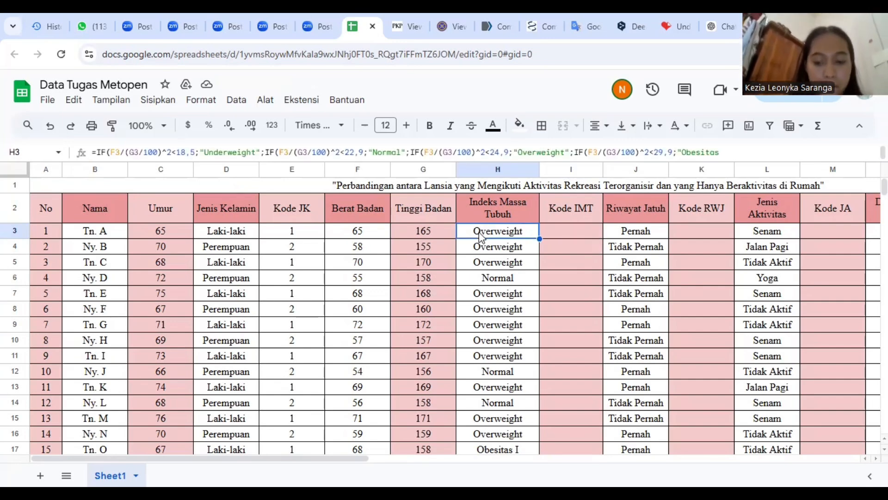
key(ctrl+shift+Down)
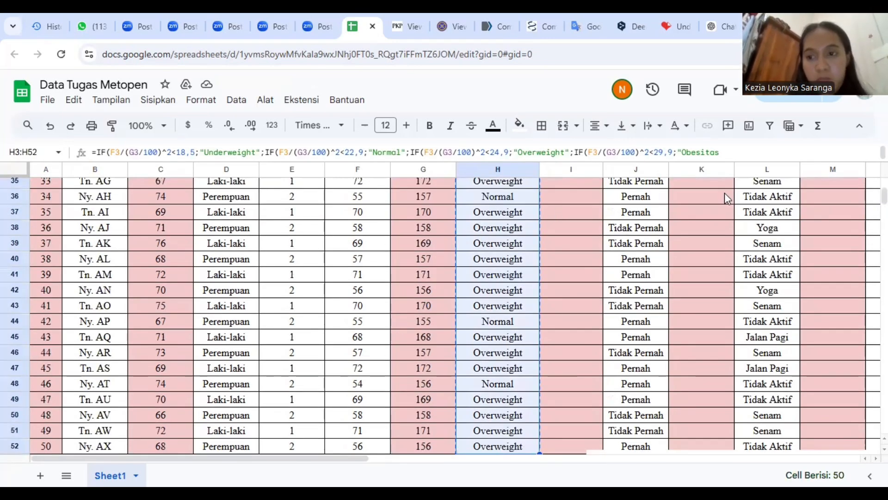
drag(884, 197, 885, 182)
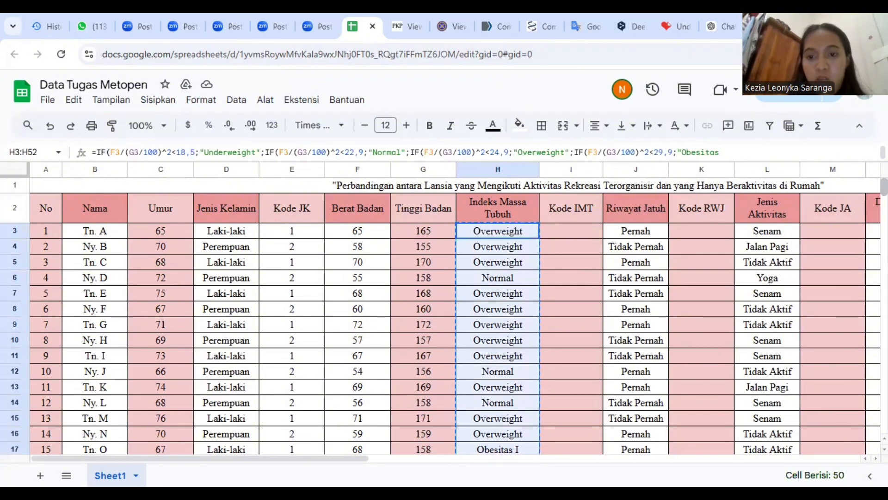
click(594, 227)
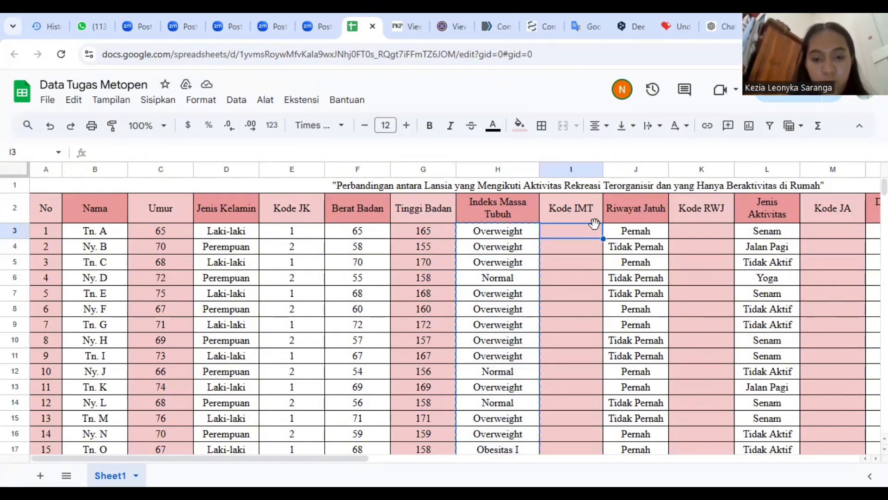
key(ctrl+v)
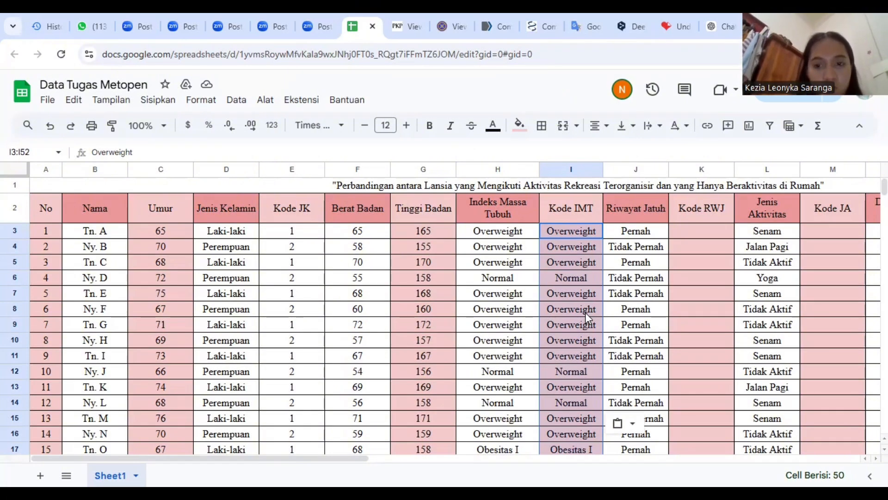
Replace every "Normal" with 1 in the Kode IMT range I3:I52
key(ctrl+h)
text(Normal)
click(518, 214)
text(1)
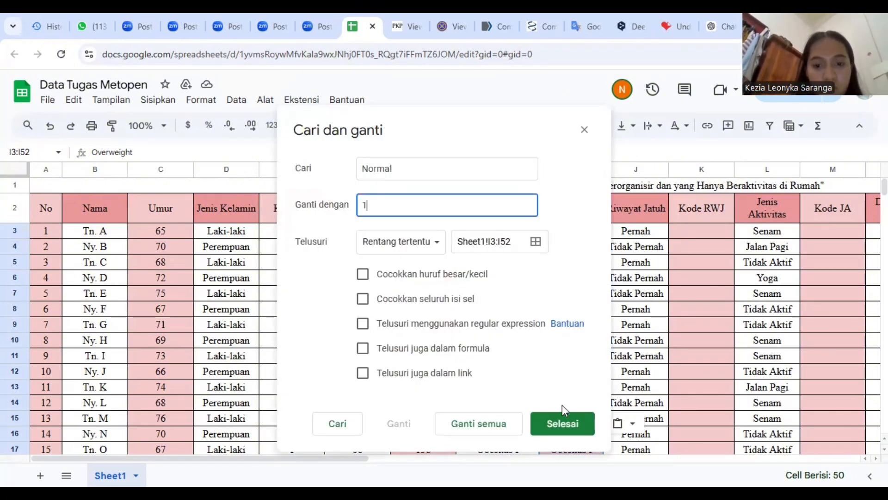
click(512, 422)
Try to replace every "Overwight" with 2 in the Kode IMT range I3:I52, and close the find-and-replace dialog
double_click(503, 159)
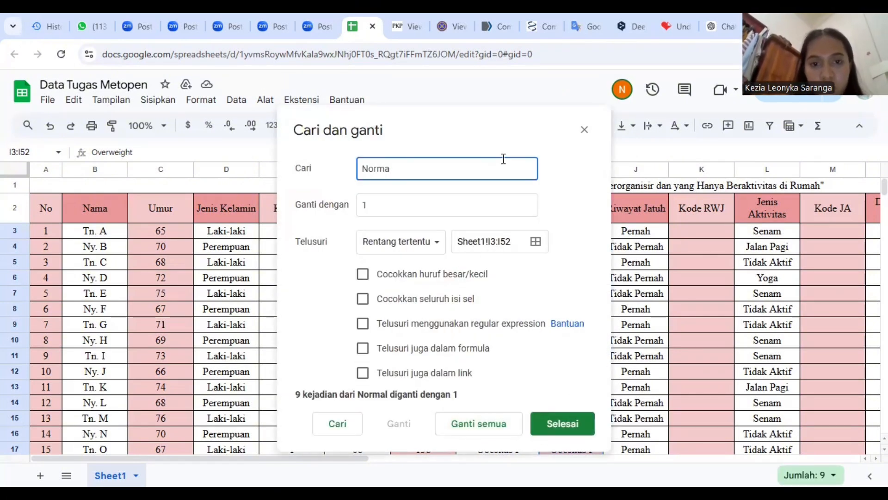
text(Overwight)
double_click(494, 210)
text(2)
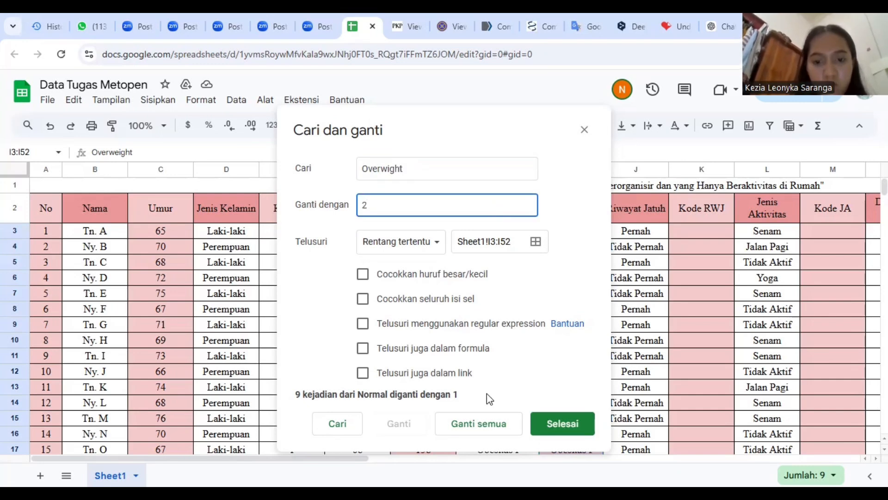
click(492, 423)
click(585, 130)
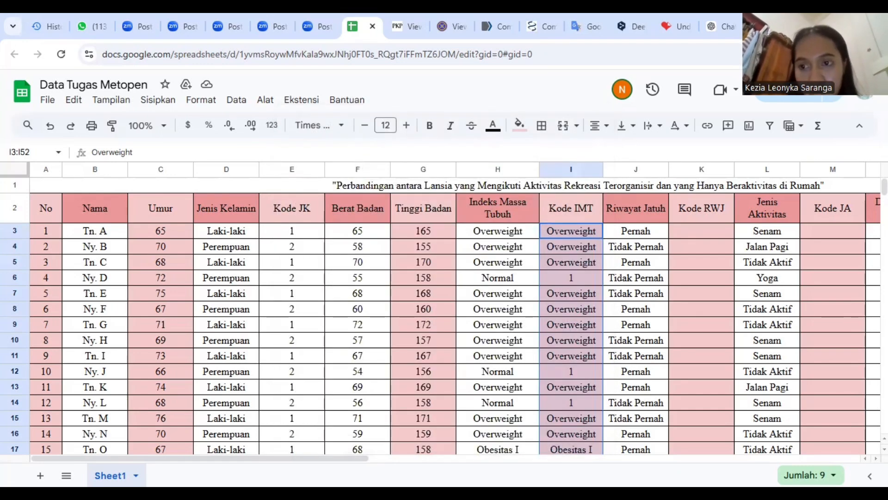
Replace every "Overweight" with 2 in the Kode IMT range I3:I52
scroll(766, 230, down, 5)
scroll(767, 230, up, 5)
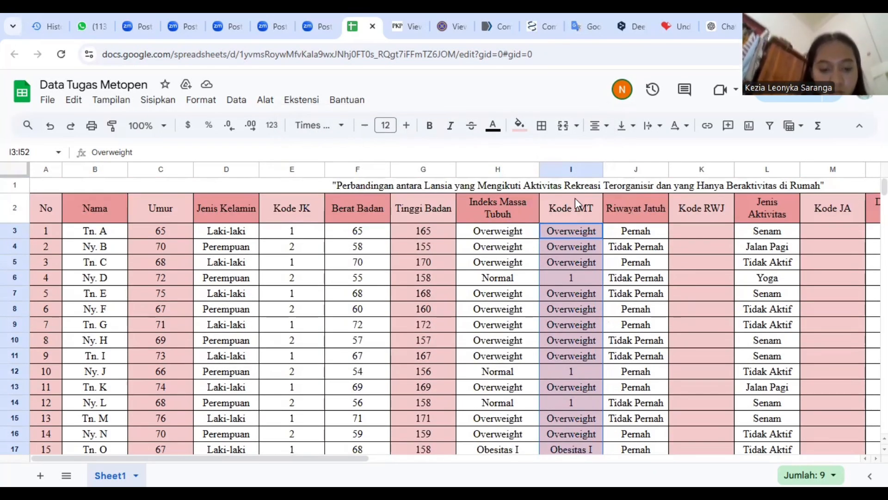
key(ctrl+h)
text(Overweih)
key(BackSpace)
text(ght)
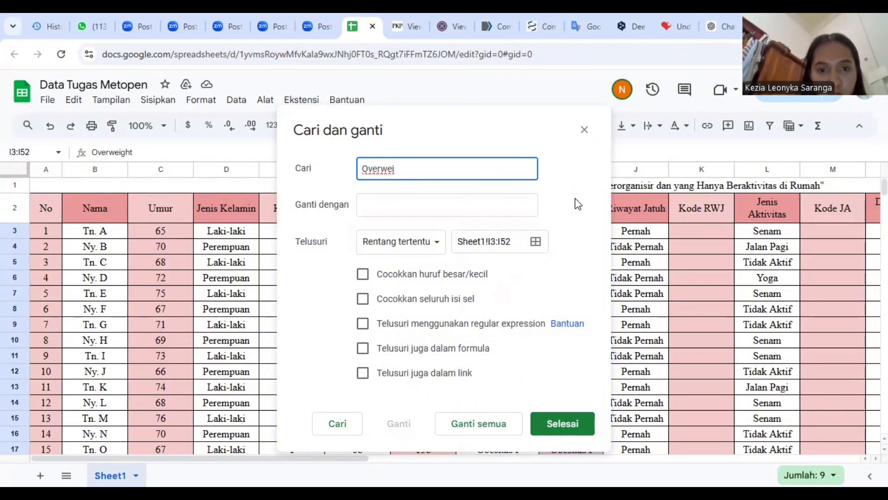
key(Tab)
text(2)
click(499, 430)
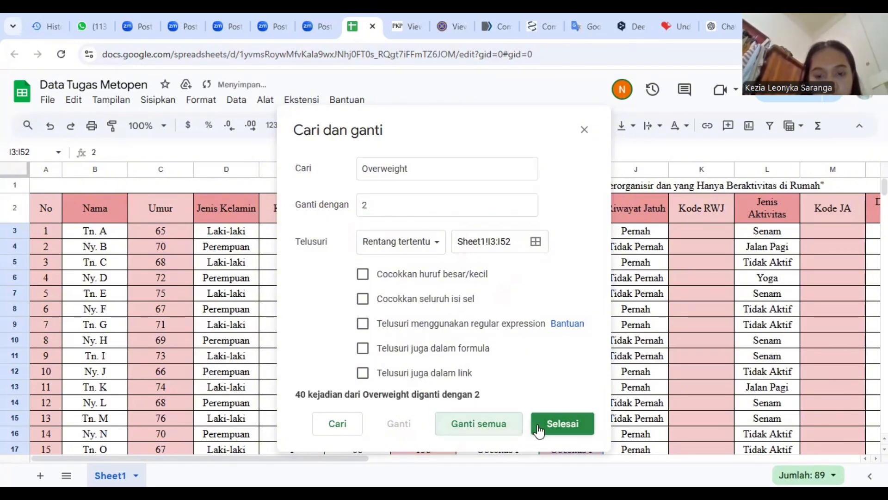
click(569, 425)
Replace every "Obesitas " (including the trailing space) with 3 in the Kode IMT range I3:I52
key(ctrl+h)
text(Obesitas)
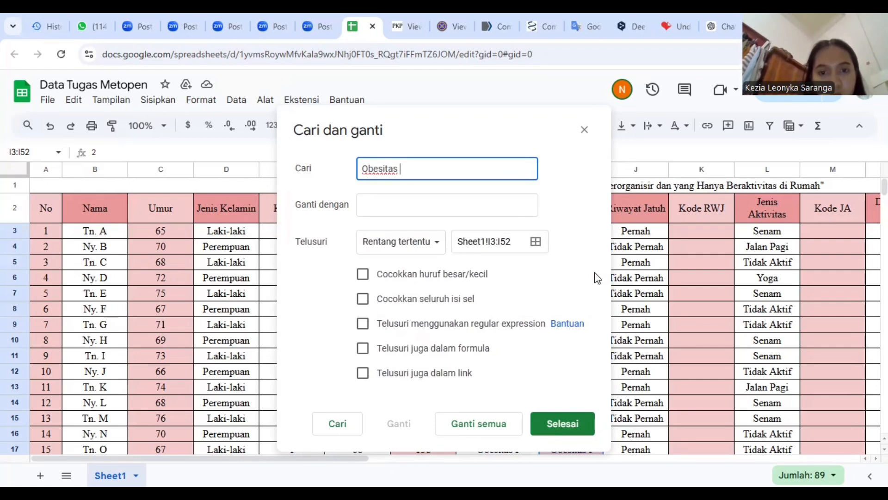
key(Tab)
text(3)
click(486, 423)
click(548, 427)
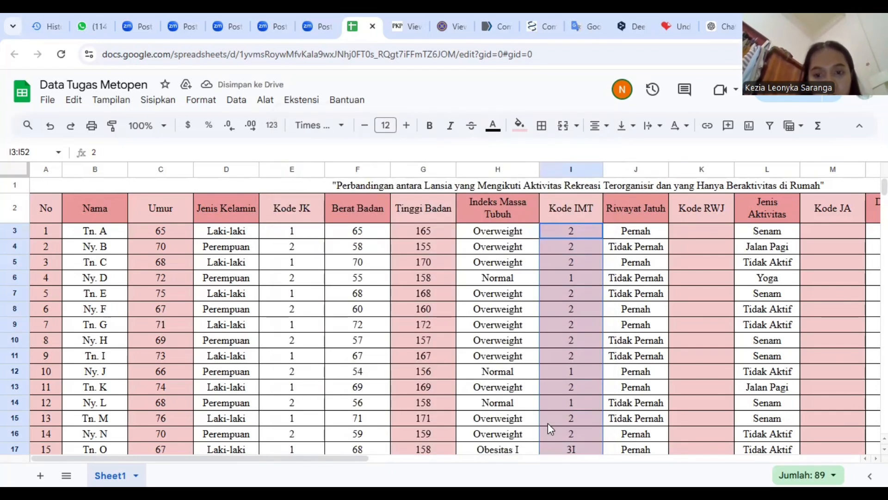
Copy the Riwayat Jatuh entries in J3:J52 into the Kode RWJ column starting at K3
click(651, 229)
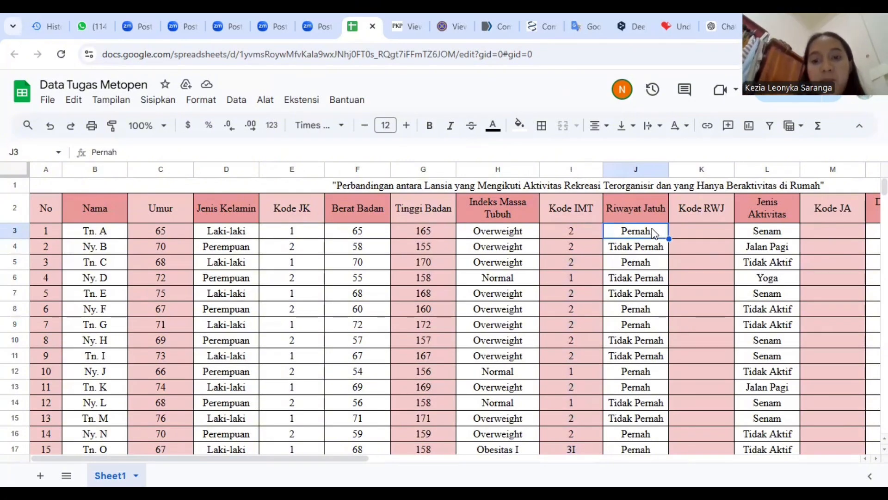
key(ctrl+shift+Down)
key(ctrl+c)
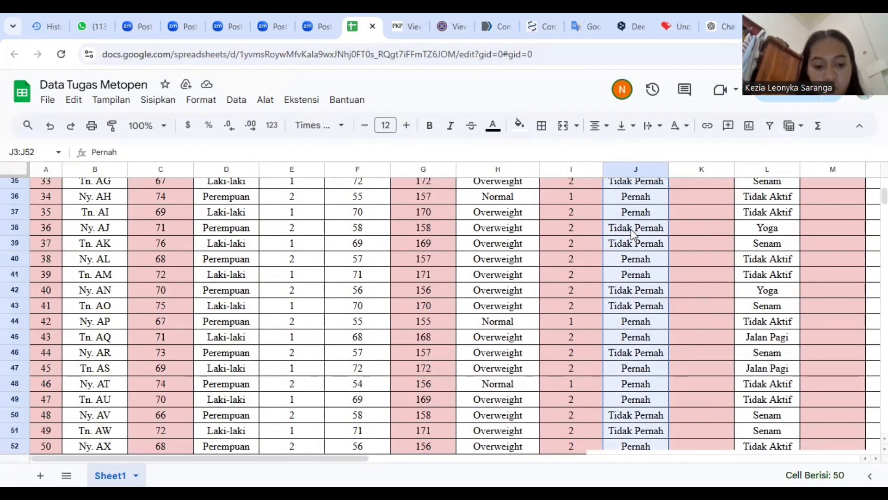
scroll(671, 233, up, 10)
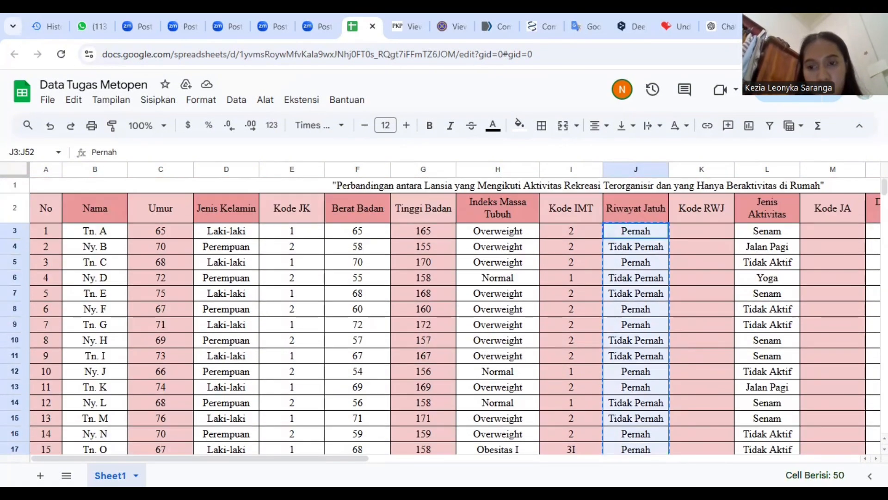
click(712, 230)
key(ctrl+v)
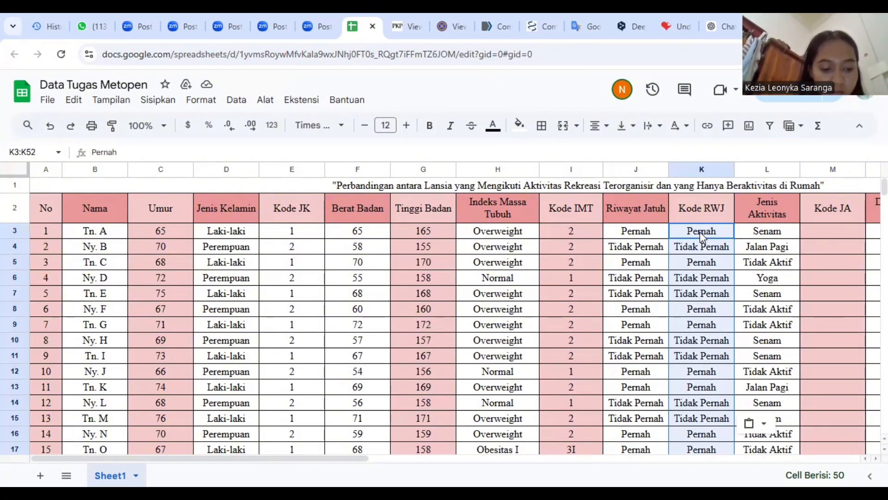
Replace every "Pernah" with 1 in the Kode RWJ range K3:K52
key(ctrl+h)
text(Pe)
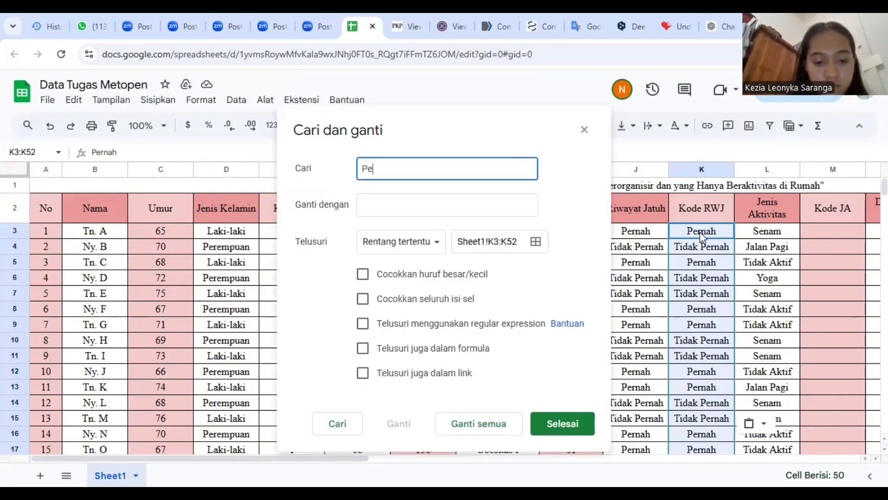
text(rnah)
click(508, 201)
text(1)
click(463, 422)
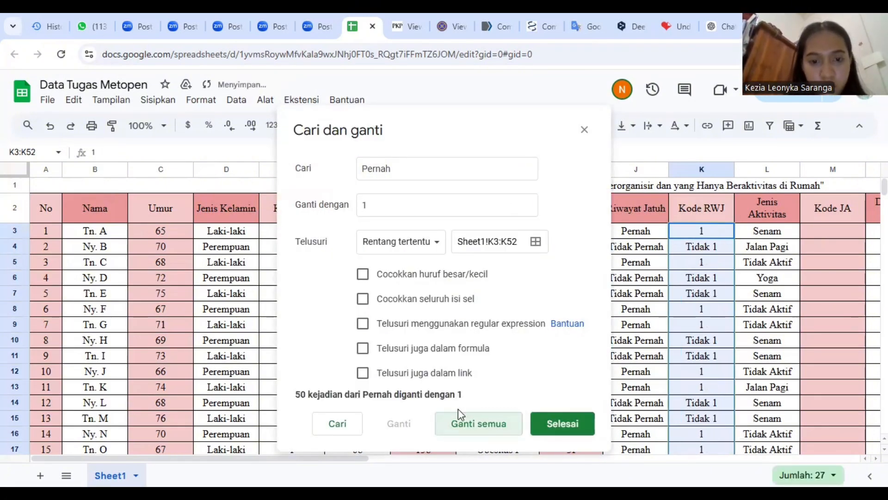
click(573, 424)
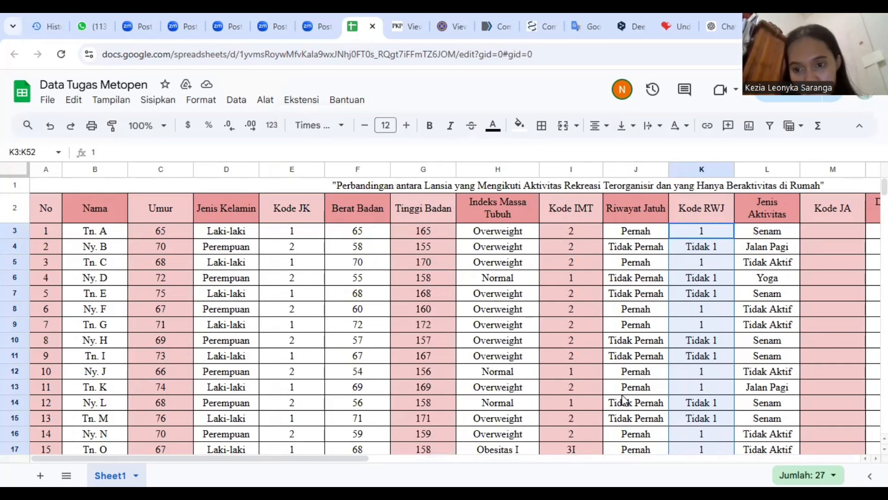
Replace every "Tidak 1" with 2 in the Kode RWJ range K3:K52
key(ctrl+h)
text(Tidak 1)
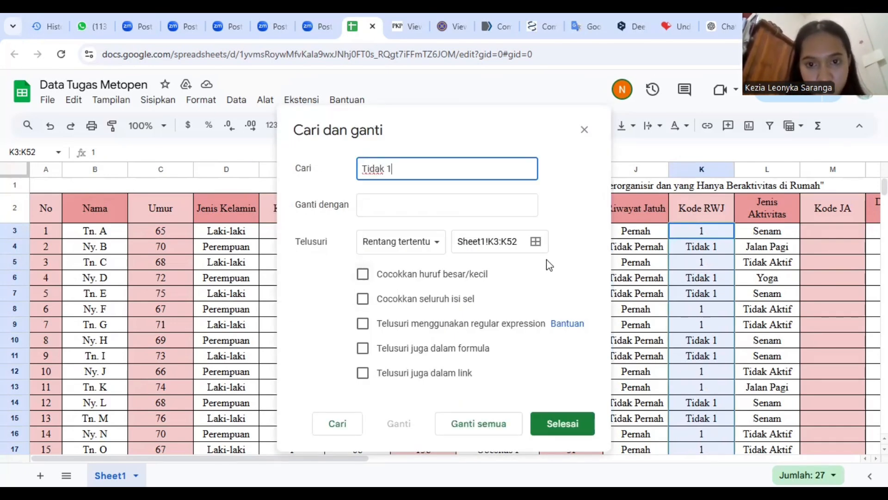
click(505, 202)
text(2)
click(485, 423)
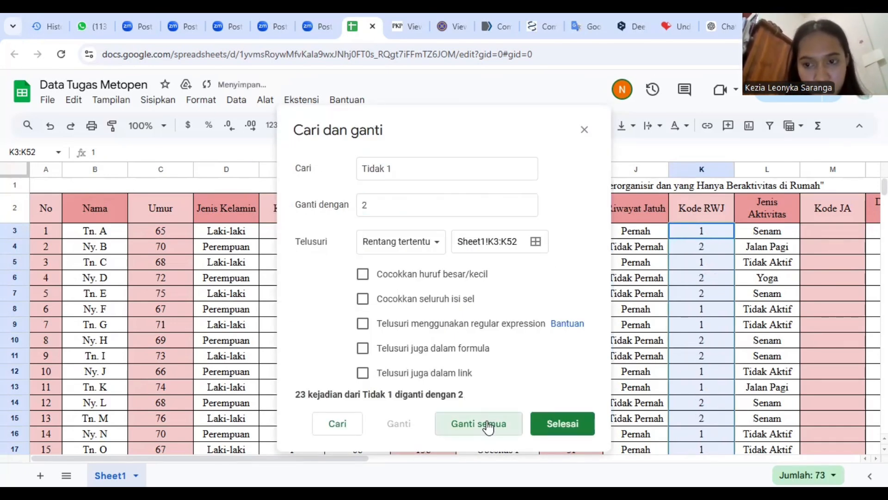
click(572, 425)
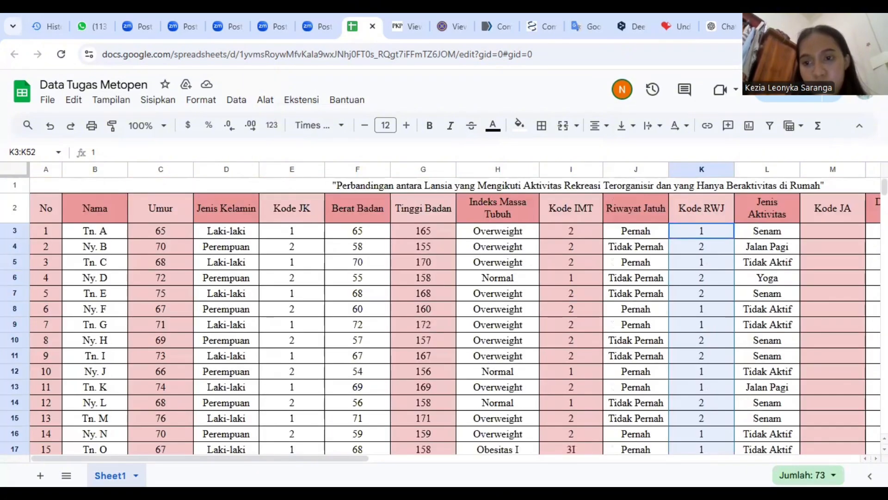
Copy the Jenis Aktivitas entries in L3:L52 into the Kode JA column starting at M3
click(778, 234)
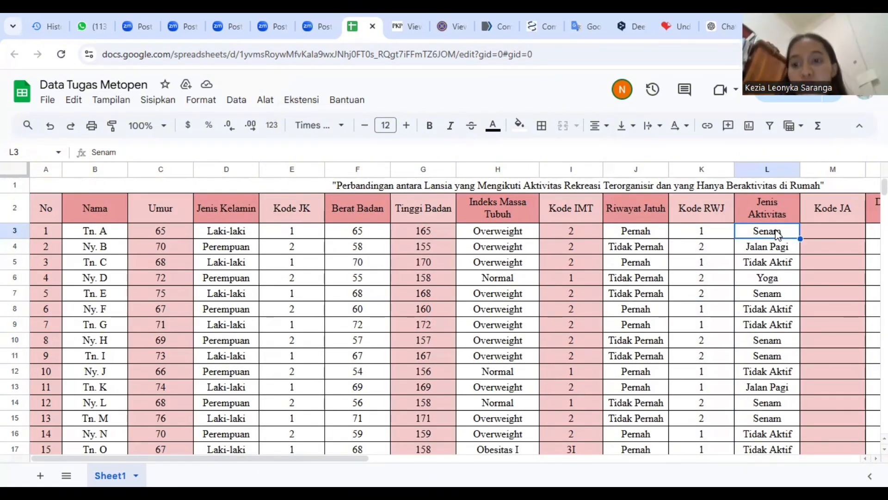
key(Right)
key(Left)
key(ctrl+shift+Down)
key(ctrl+c)
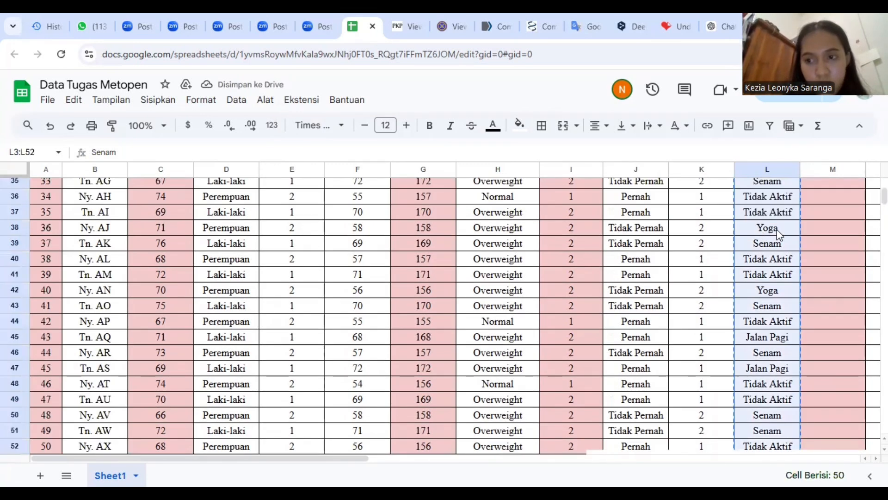
scroll(778, 234, up, 10)
click(847, 234)
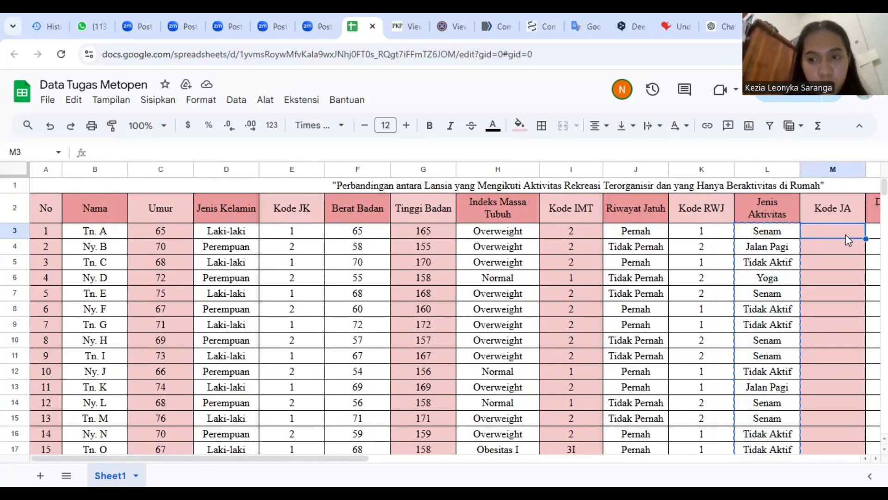
key(ctrl+v)
Replace every "Senam" with 1 in the Kode JA range M3:M52
key(ctrl+h)
text(Senam)
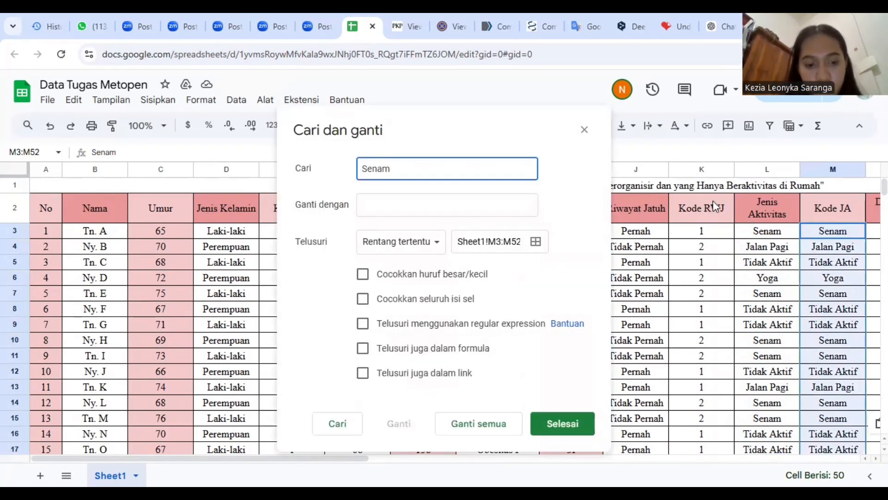
click(488, 203)
text(1)
click(482, 422)
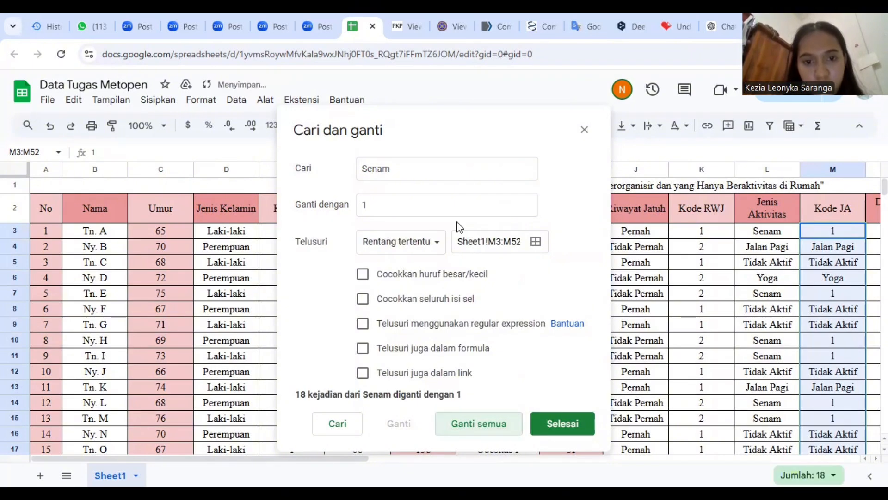
Replace every "Jalan Pagi" with 2 in the Kode JA range M3:M52
click(434, 170)
key(ctrl+a)
key(BackSpace)
text(Jalan )
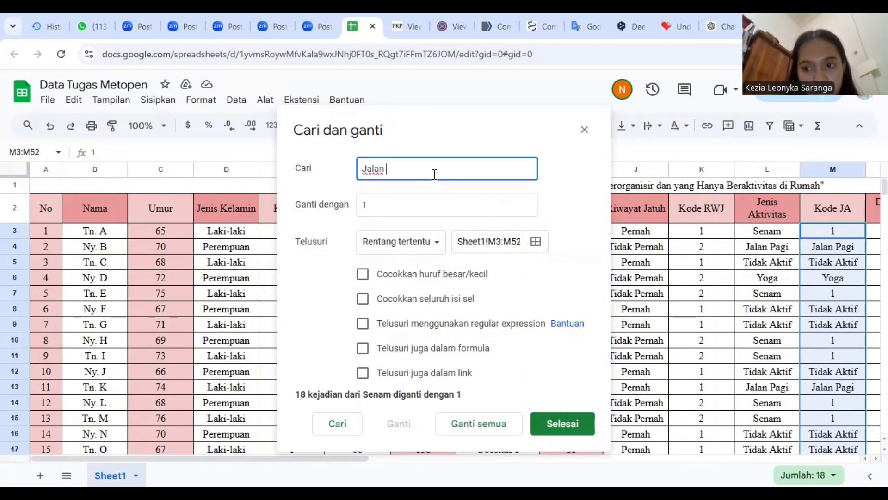
text(Pagi)
click(442, 203)
key(BackSpace)
text(2)
click(491, 430)
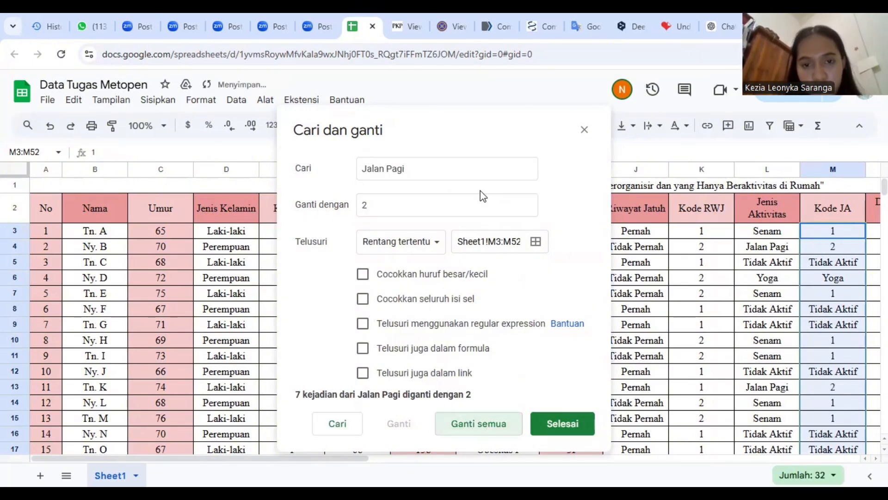
Replace every "Tidak Aktif" with 3 in the Kode JA range M3:M52
click(472, 172)
key(BackSpace)
key(BackSpace)
key(BackSpace)
key(BackSpace)
key(BackSpace)
key(BackSpace)
key(BackSpace)
key(BackSpace)
key(BackSpace)
key(BackSpace)
text(Tidak Ak)
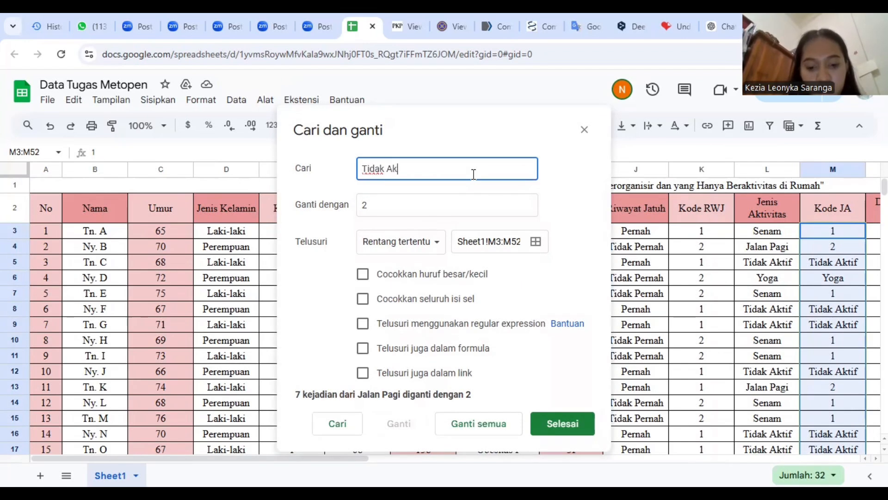
text(tif)
click(476, 204)
key(BackSpace)
text(3)
click(481, 426)
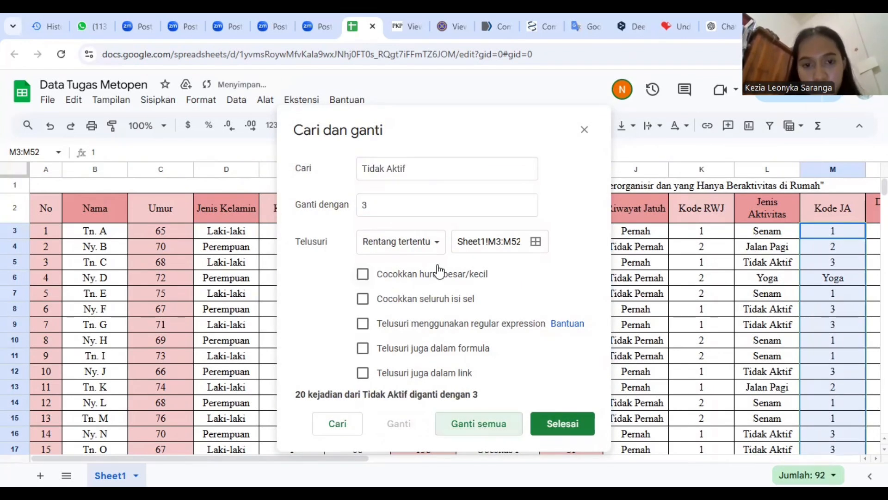
Replace every "Yoga" with 4 in the Kode JA range M3:M52 and close the find-and-replace dialog
click(460, 174)
key(BackSpace)
key(BackSpace)
key(BackSpace)
key(BackSpace)
key(BackSpace)
key(BackSpace)
key(BackSpace)
key(BackSpace)
key(BackSpace)
key(BackSpace)
key(BackSpace)
text(Yoga)
key(BackSpace)
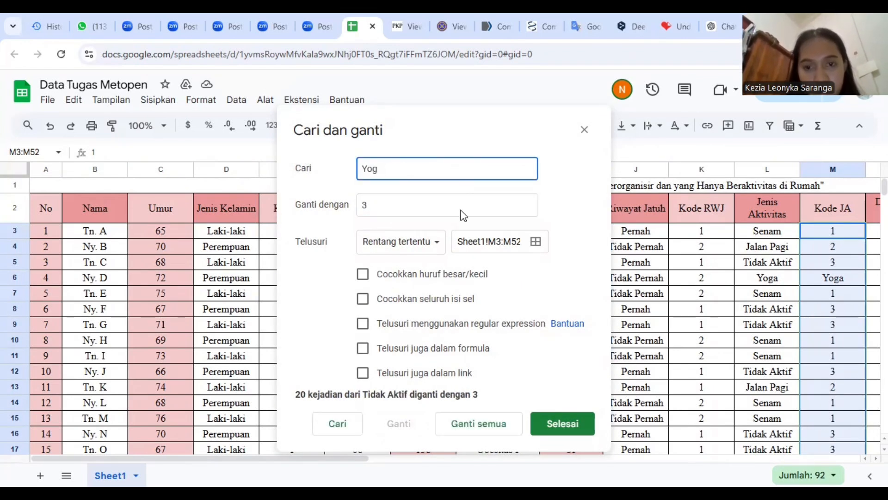
key(BackSpace)
key(BackSpace)
text(oga)
click(455, 207)
key(BackSpace)
text(4)
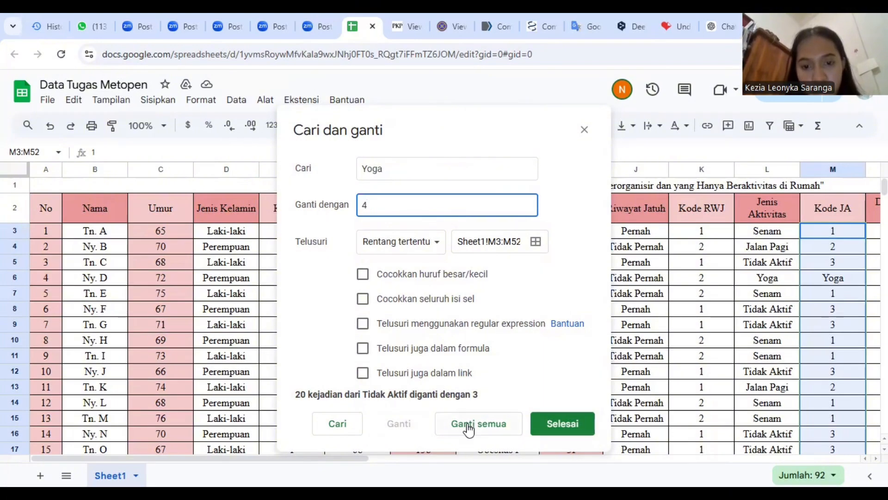
click(468, 428)
click(568, 420)
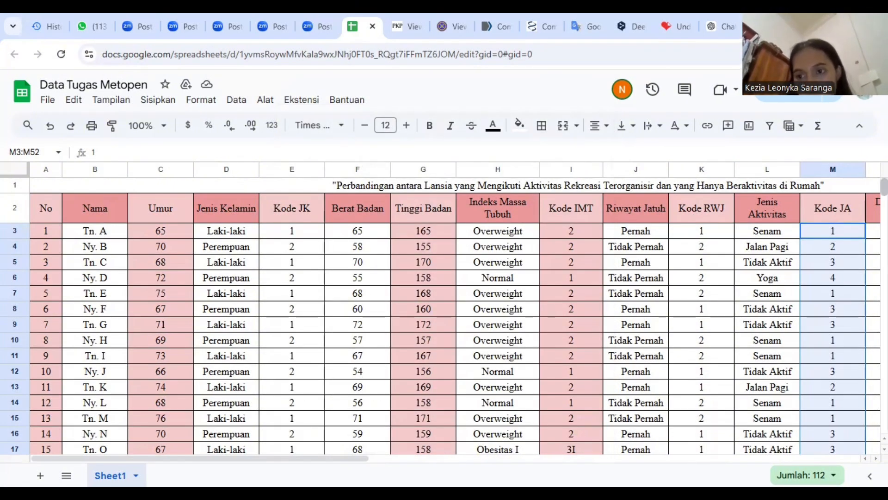
Fill the Risiko Jatuh formula from O3 down the column to O52
scroll(764, 398, down, 20)
scroll(764, 398, up, 20)
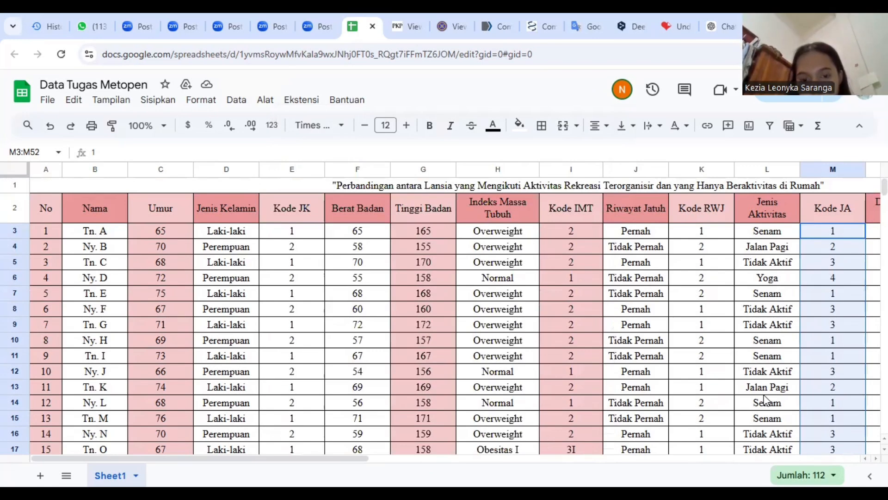
drag(389, 459, 563, 456)
click(554, 230)
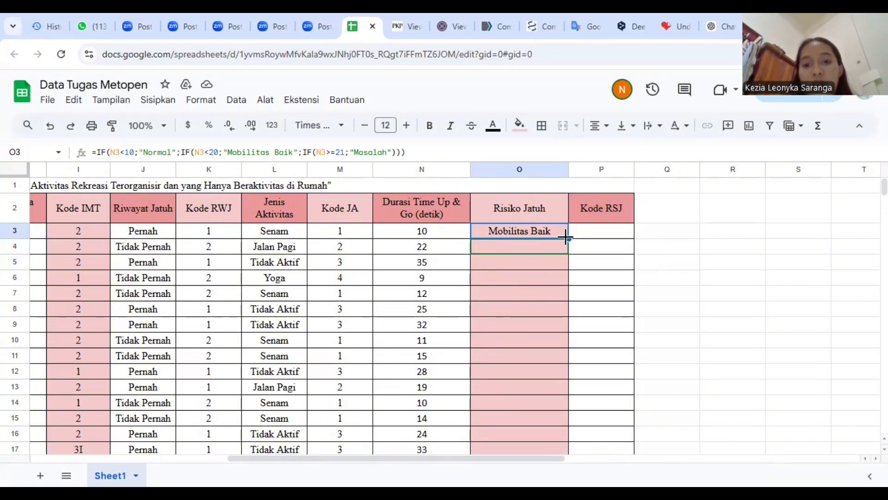
double_click(565, 237)
Copy the Risiko Jatuh results in O3:O52 into the Kode RSJ column starting at P3, pasting values only
click(610, 229)
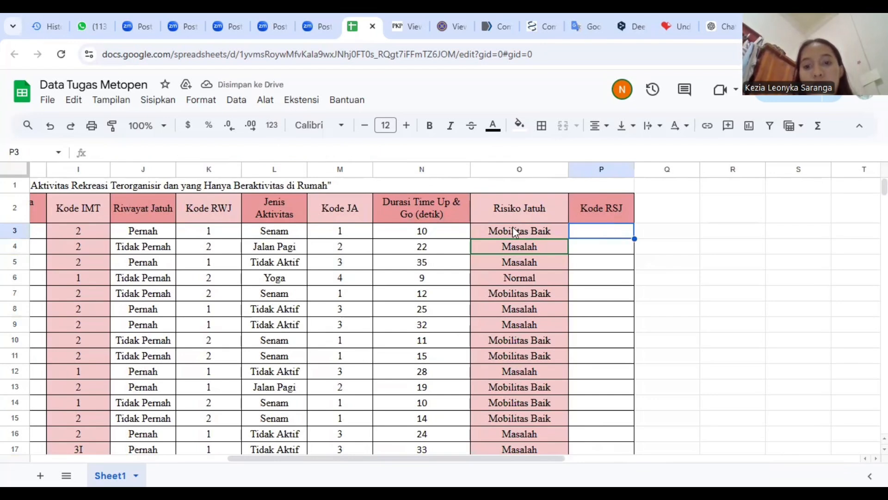
click(491, 230)
click(588, 237)
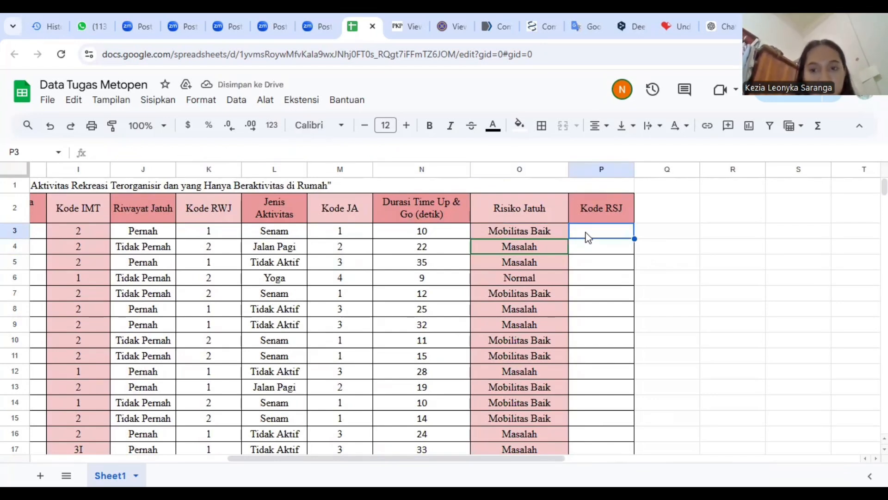
key(ctrl+v)
Replace every "Mobilitas Baik" with 1 in the Kode RSJ range P3:P52
key(ctrl+h)
text(Mobilitas Baik)
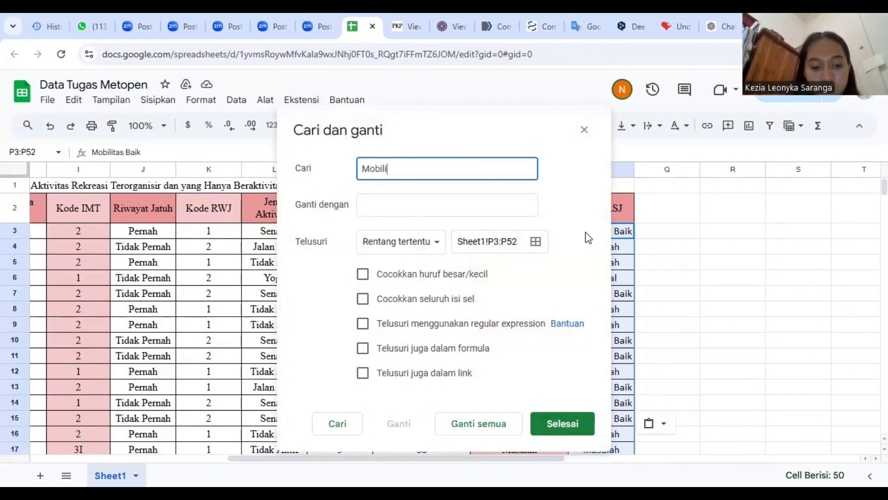
click(492, 210)
text(1)
click(479, 436)
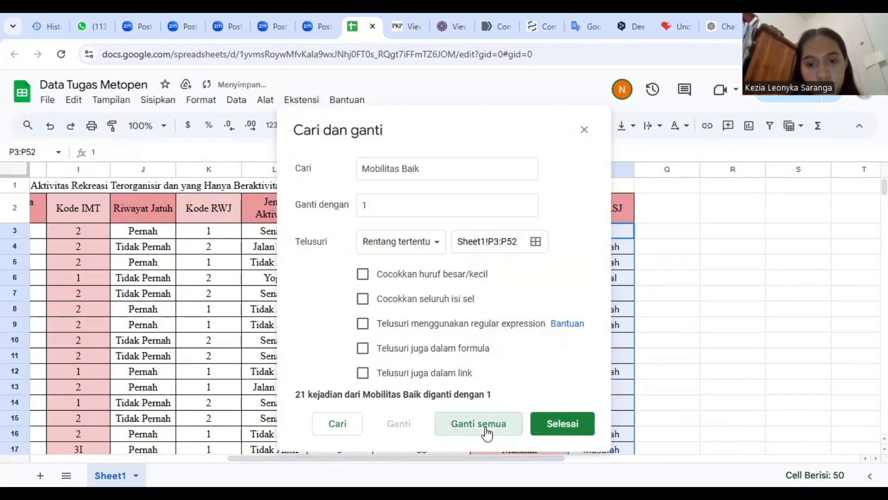
click(552, 419)
Replace every "Masalah" with 2 in the Kode RSJ range P3:P52
text(Masalah)
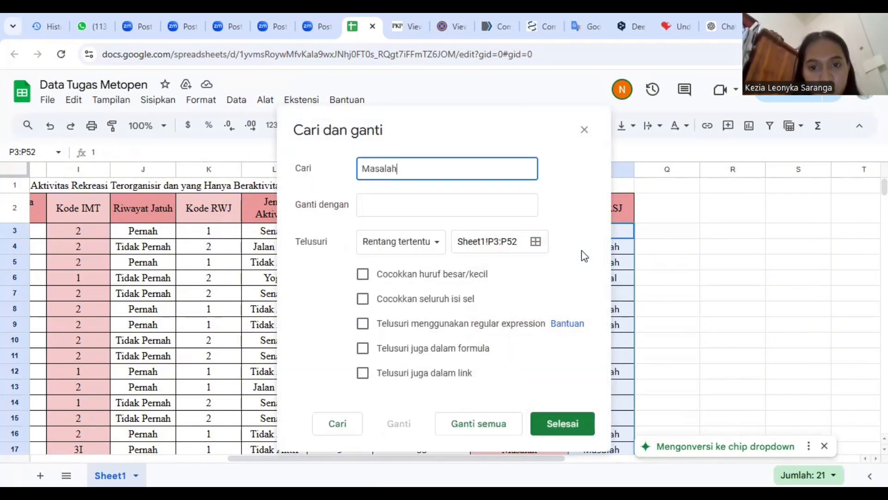
click(521, 208)
text(2)
click(477, 423)
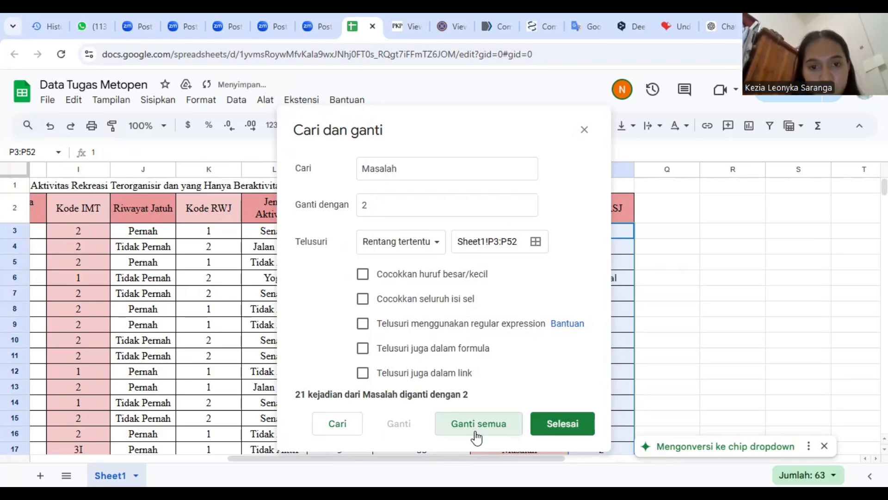
Replace every "Normal" with 3 in the Kode RSJ range P3:P52 and close the find-and-replace dialog
click(488, 164)
key(BackSpace)
key(BackSpace)
key(BackSpace)
key(BackSpace)
key(BackSpace)
key(BackSpace)
key(BackSpace)
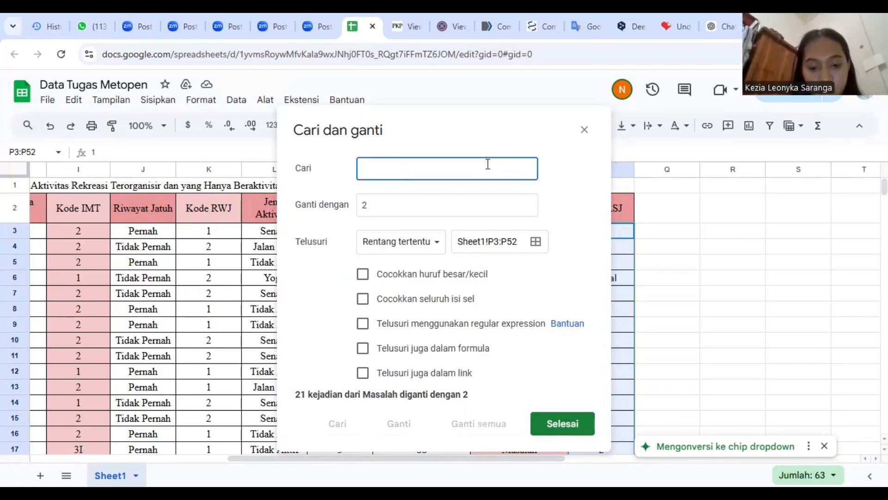
text(Normal)
click(483, 211)
key(BackSpace)
text(3)
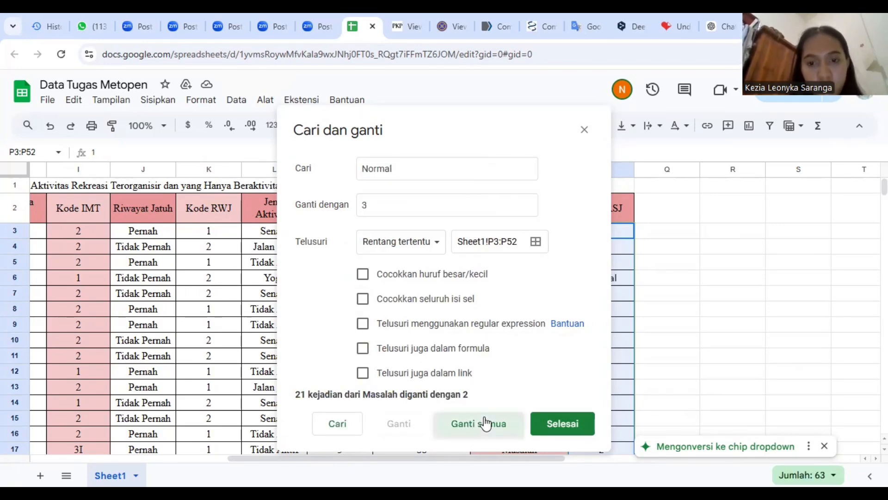
click(481, 422)
click(561, 422)
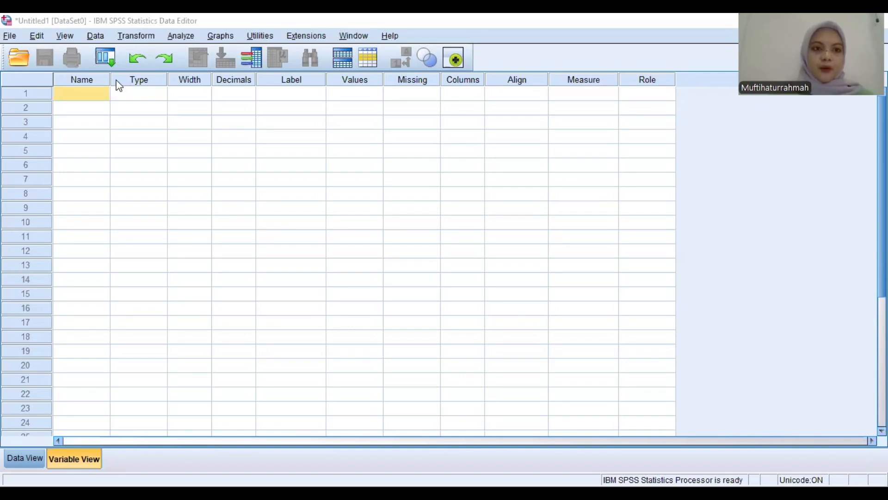
In the SPSS Variable View, define the first five variables as Nama, Umur, Jk, BB and TB
text(Nama)
key(Return)
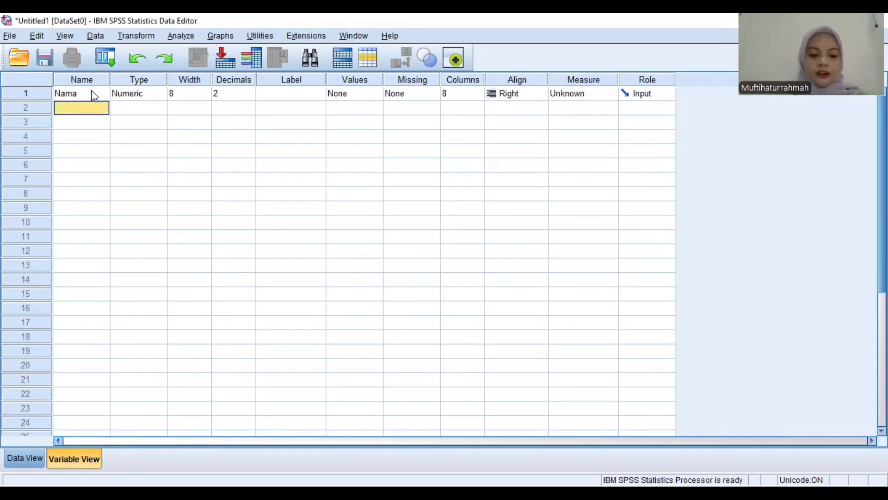
text(Umur)
key(Return)
text(J)
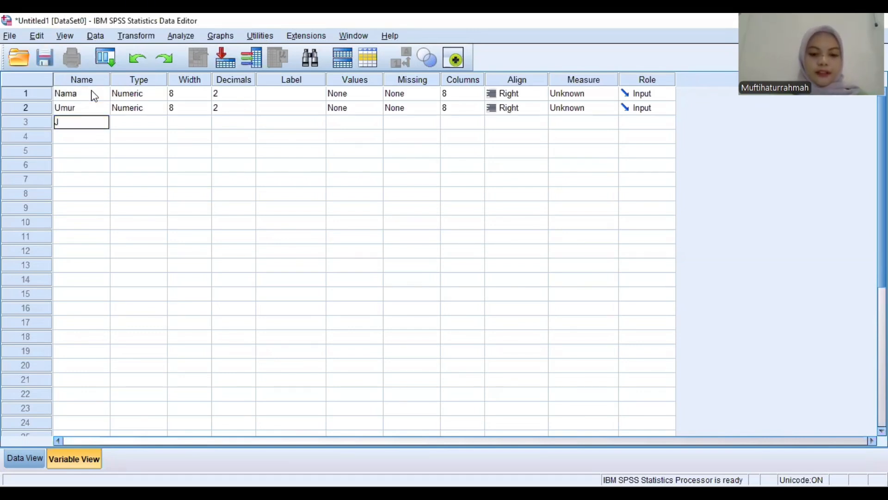
text(k)
key(Return)
text(BB)
key(Return)
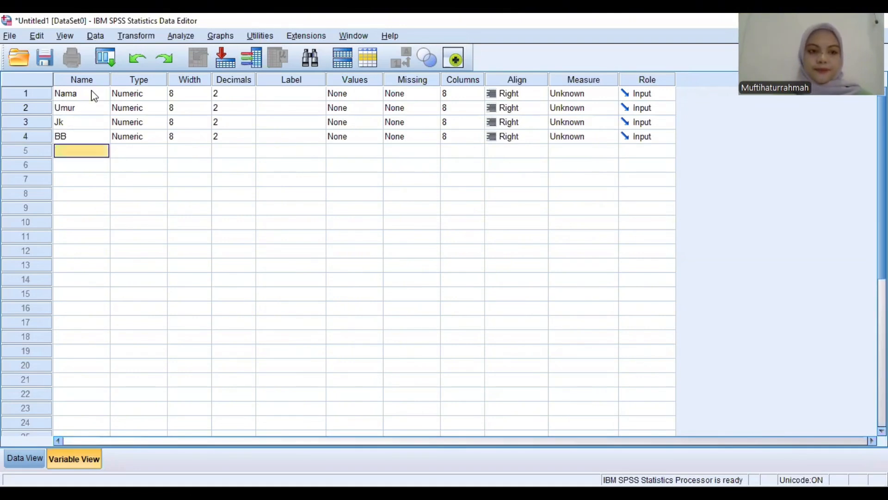
text(TB)
key(Return)
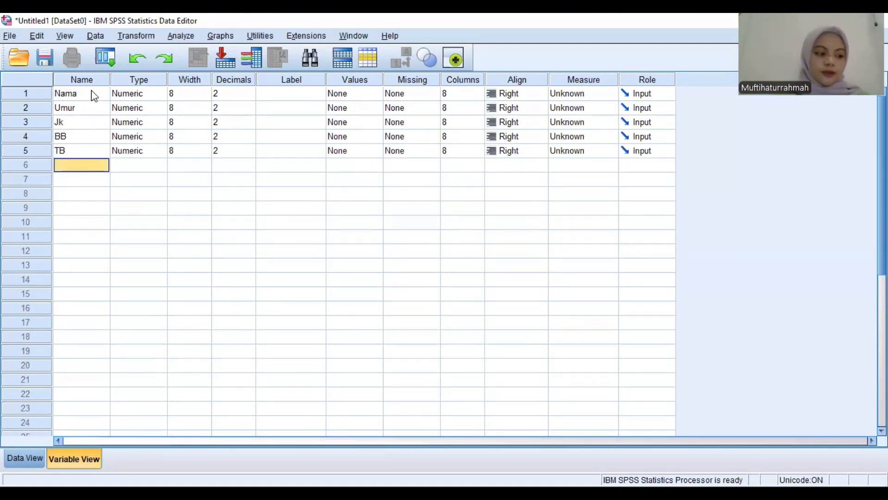
Add four more variables named IMT, RWJ, JA and DTUG in rows 6 to 9
text(I)
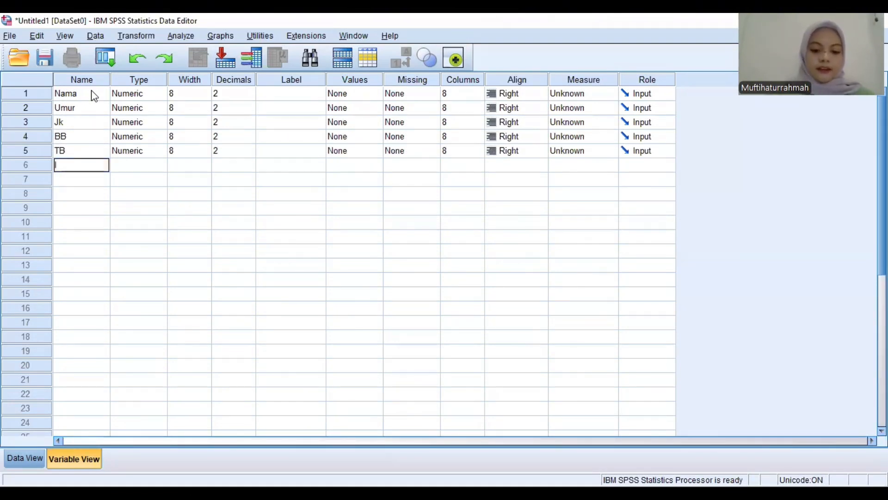
text(mT)
key(Return)
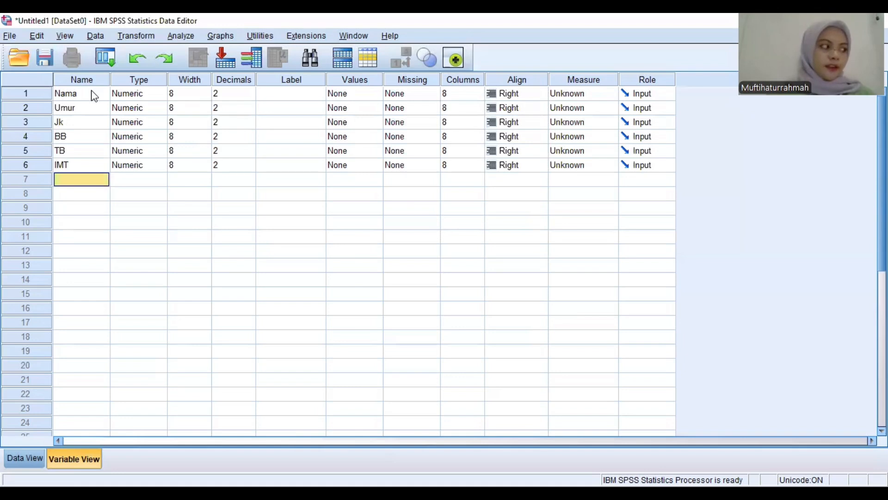
text(RWJ)
key(Return)
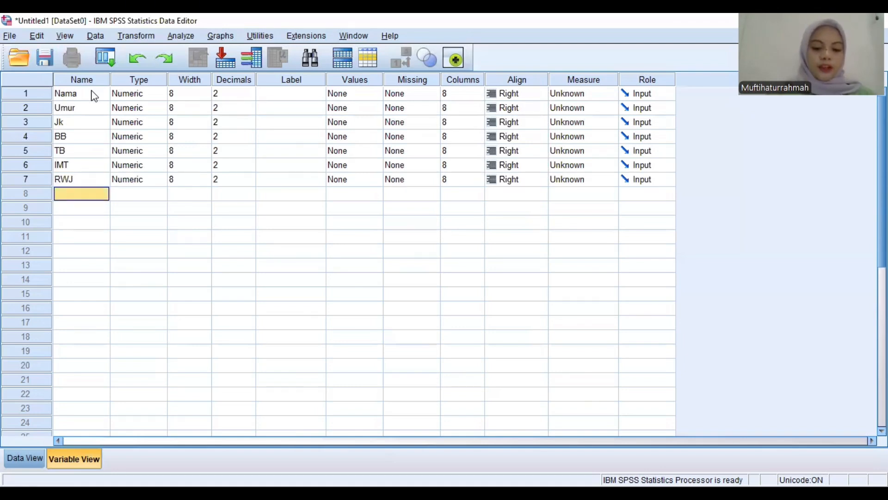
text(JA)
key(Return)
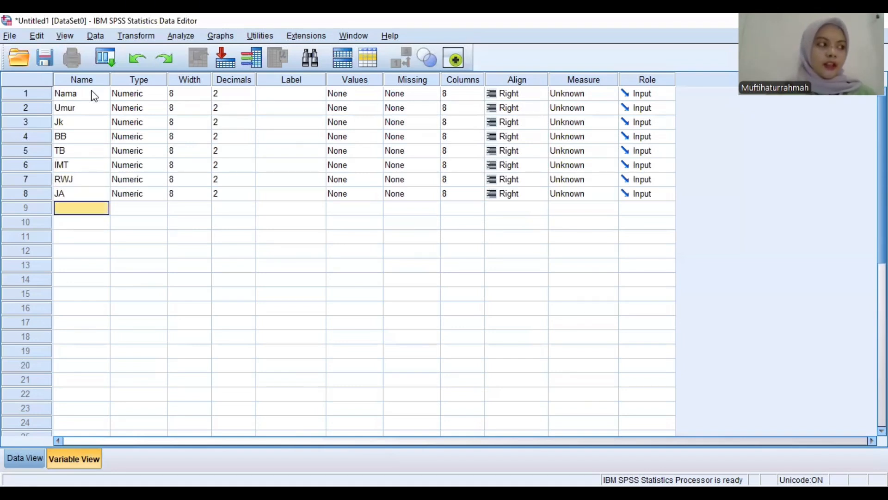
text(DTU)
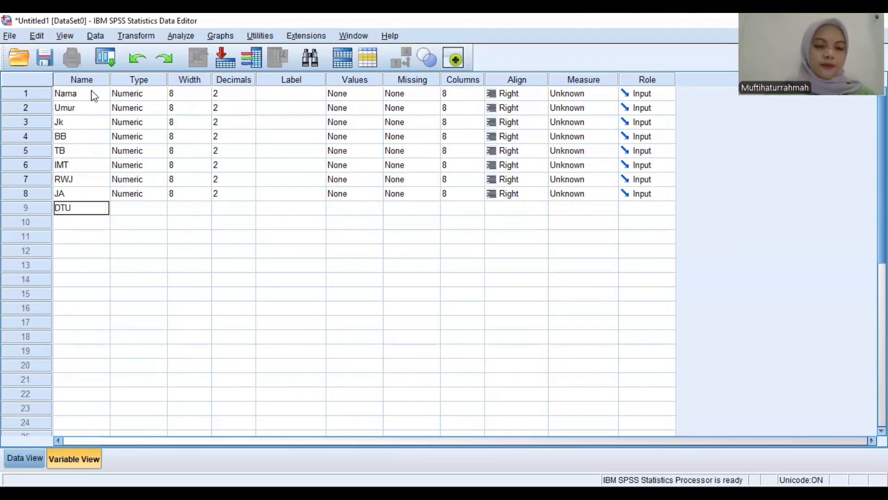
text(G)
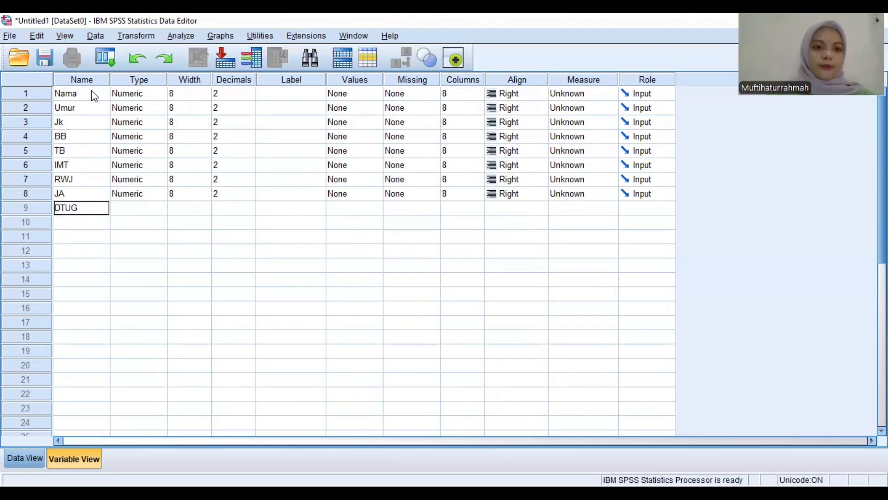
key(Return)
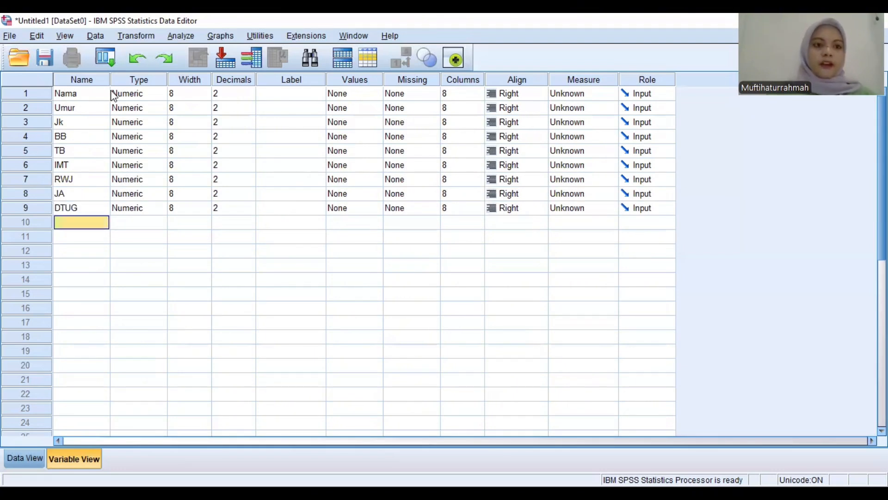
Change the Nama variable's type to String
click(149, 92)
click(159, 94)
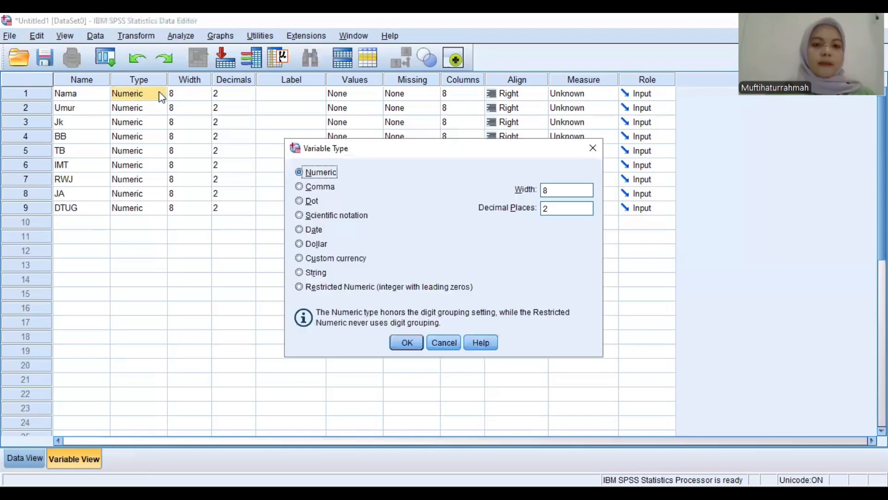
click(299, 273)
click(407, 343)
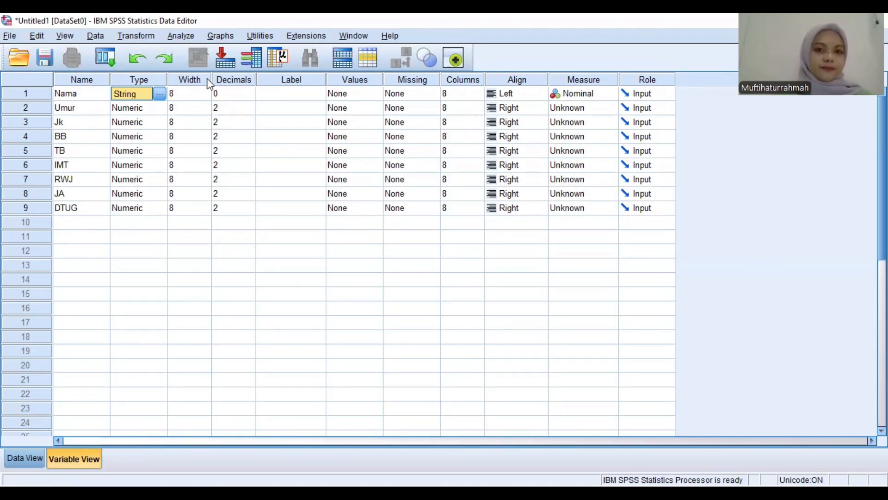
Label the first three variables in the Variable View as Nama Responden, Umur and Jenis Kelamin
click(283, 94)
text(Nama)
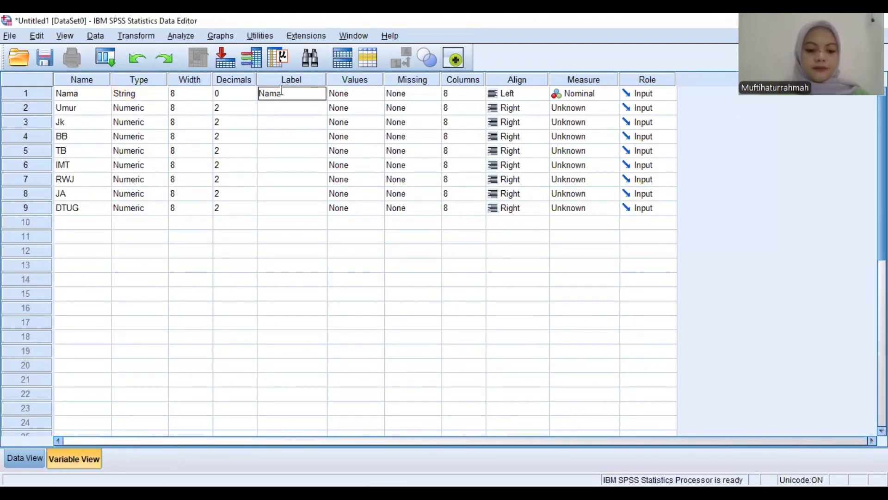
text( Respomden)
key(Return)
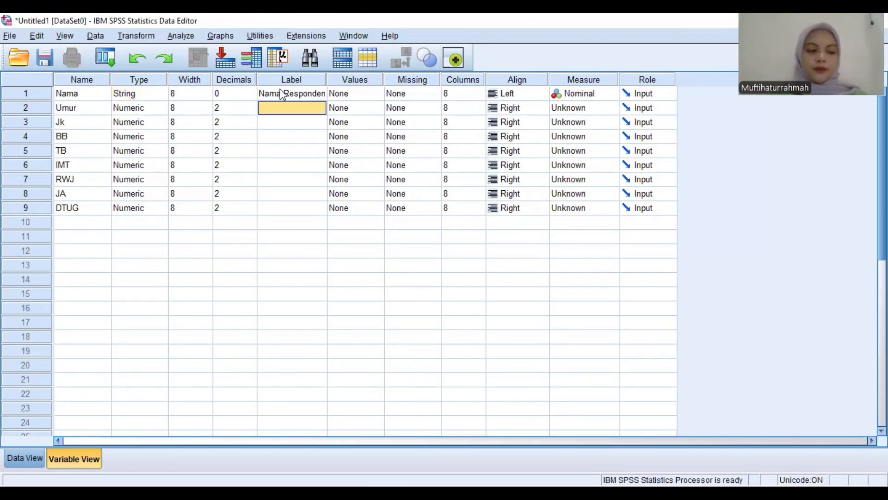
text(Umur)
key(Return)
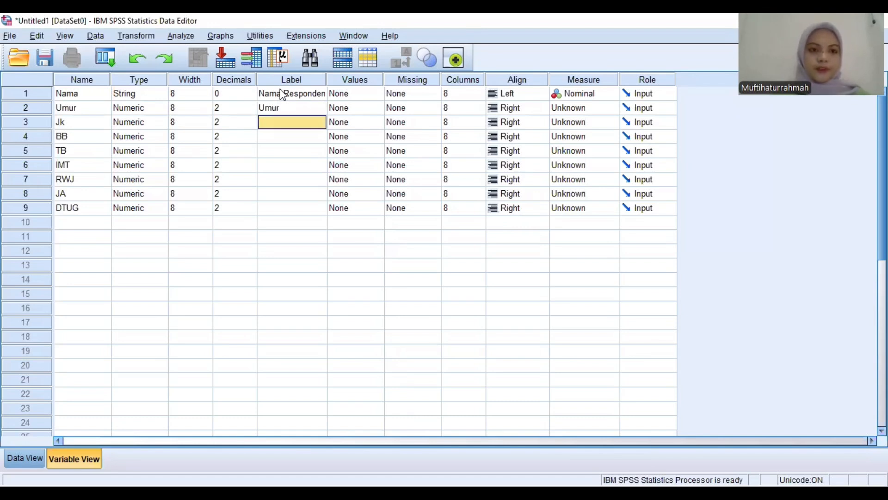
text(Jenis Ke)
text(lamin)
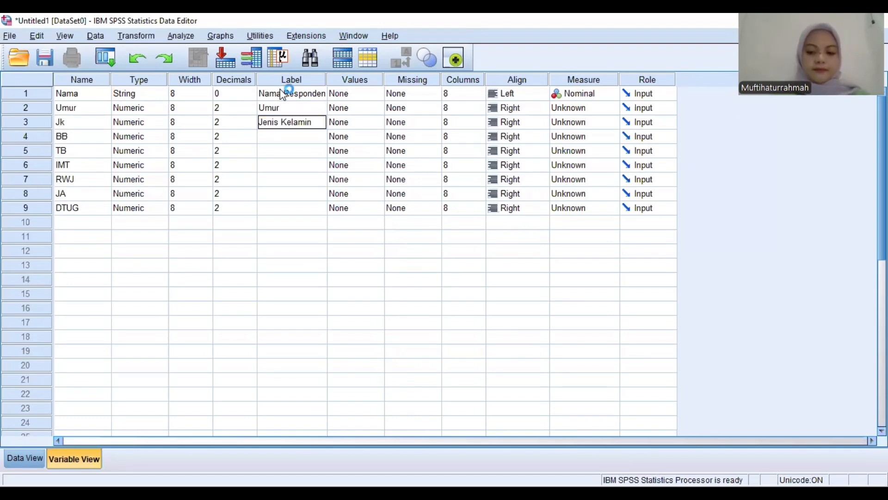
key(Return)
Label the BB, TB and IMT variables as Berat badan, Tinggi Badan and indeks Massa Tubuh
text(Berat badan)
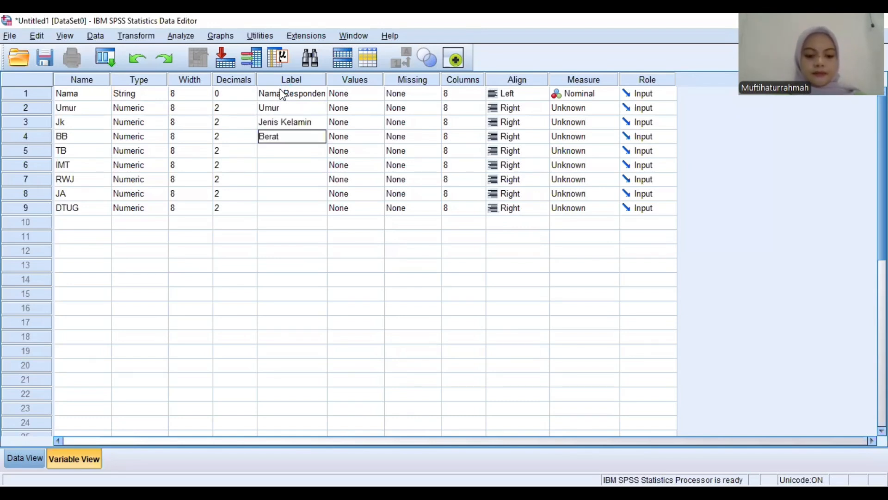
key(Return)
text(Tinggi Badan)
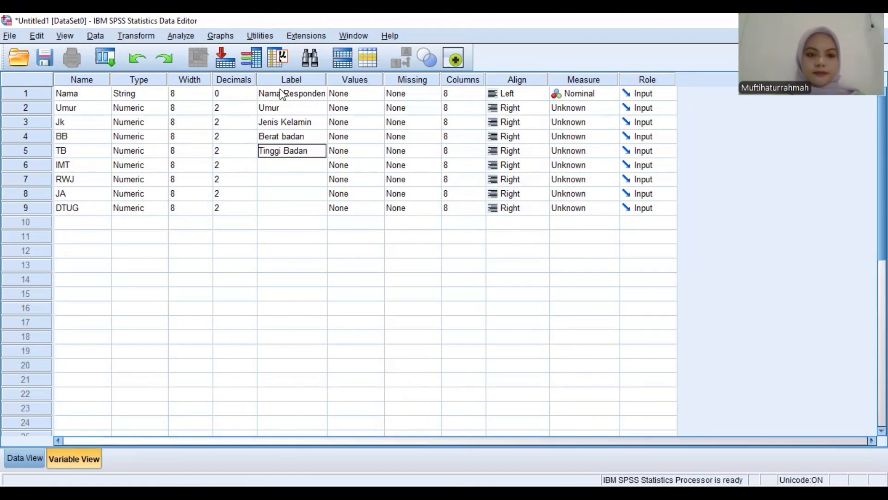
key(Return)
text(i)
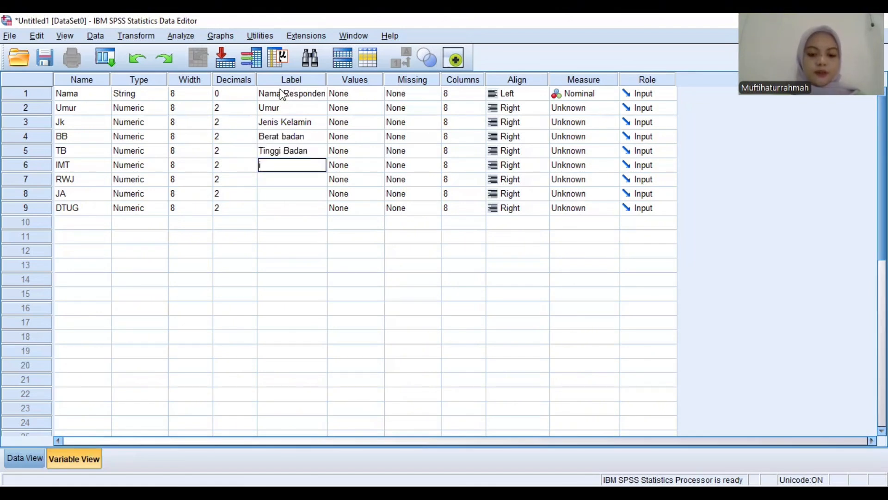
text(ndeks Massa Tubuh)
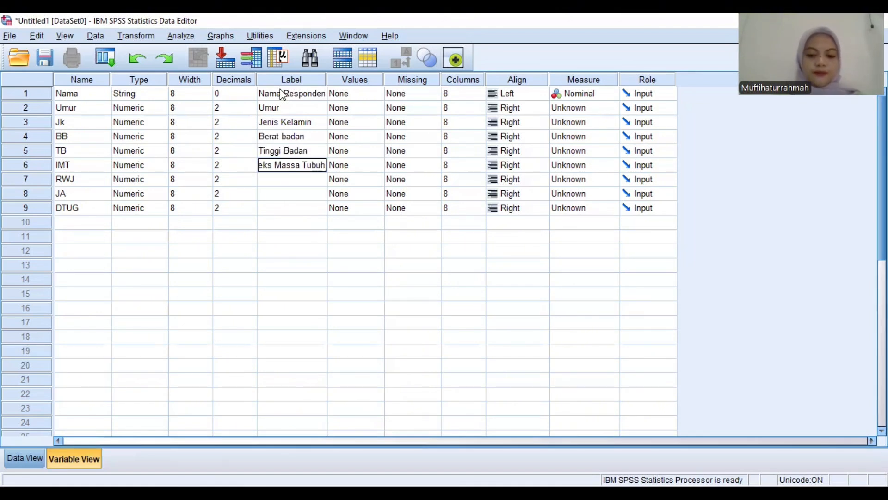
key(Return)
Label the RWJ, JA and DTUG variables as Riwayat Jatuh, Jenis Aktivitas and Durasi Time up And Go
text(Riwayat Jatuh)
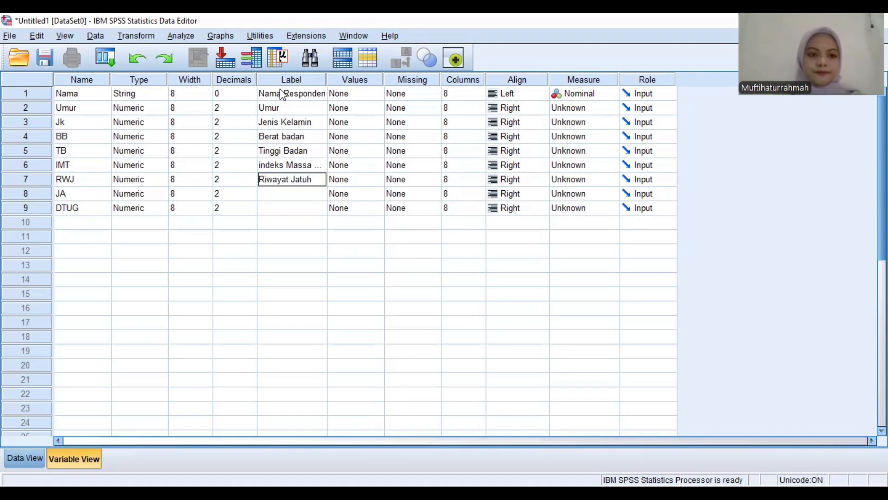
key(Return)
text(Jeni)
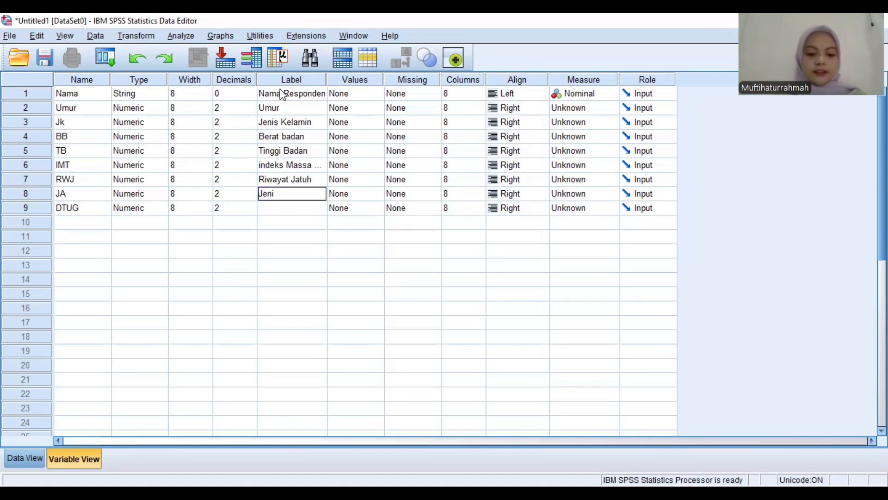
text(s Aktivitas)
key(Return)
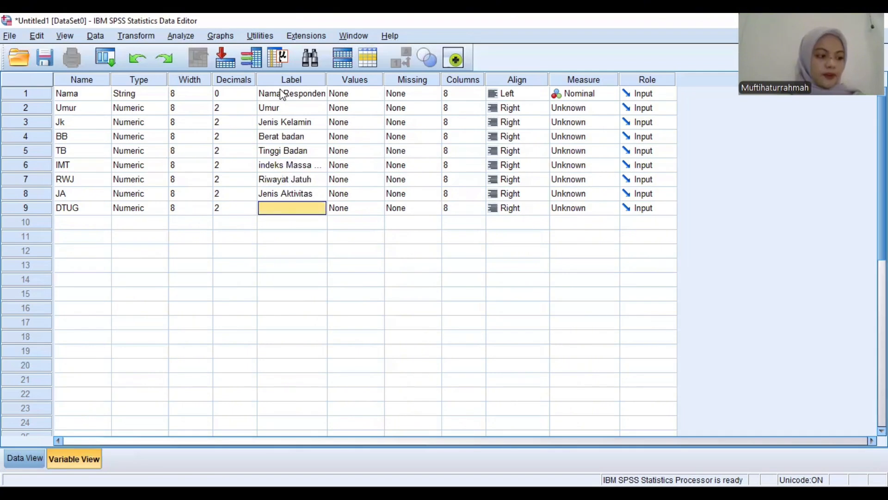
text(Durasi)
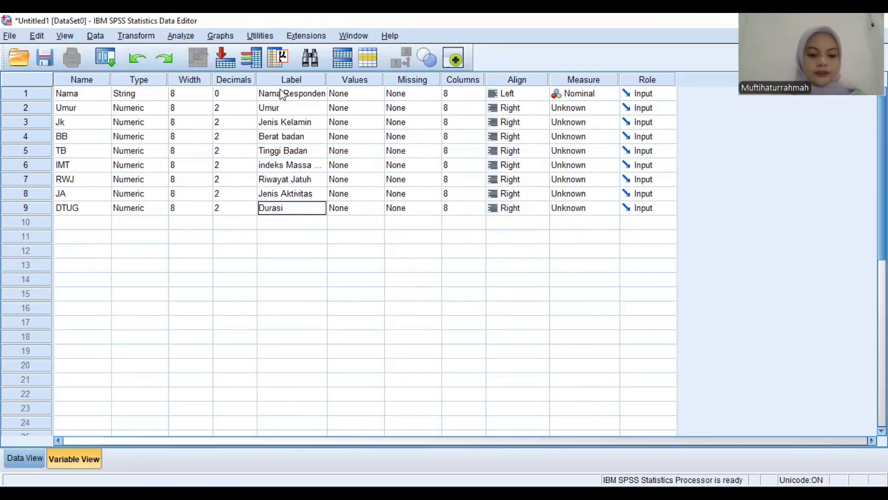
text( Time up And Go)
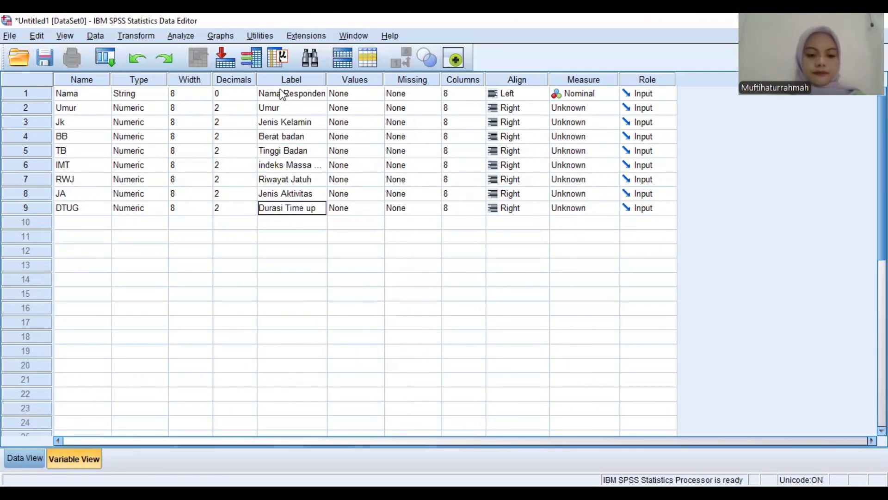
Open the value labels of the Jk variable and add value 1 with the label Laki-Laki
click(349, 123)
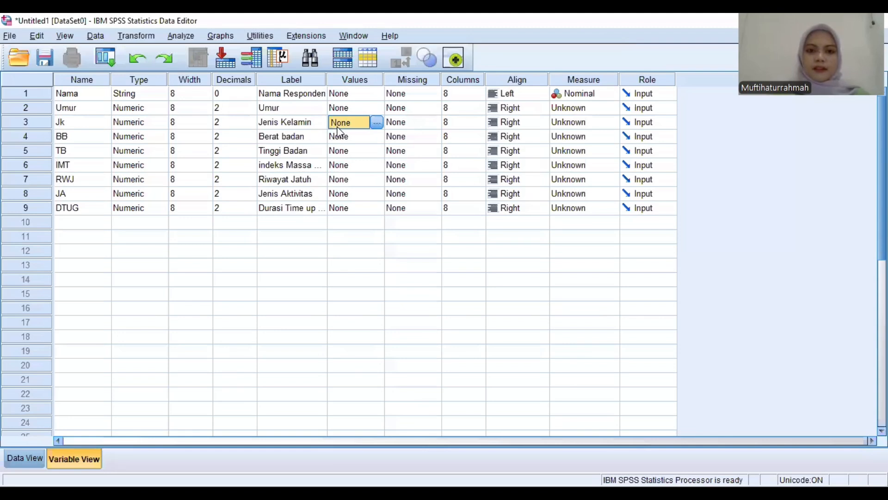
click(376, 122)
click(353, 199)
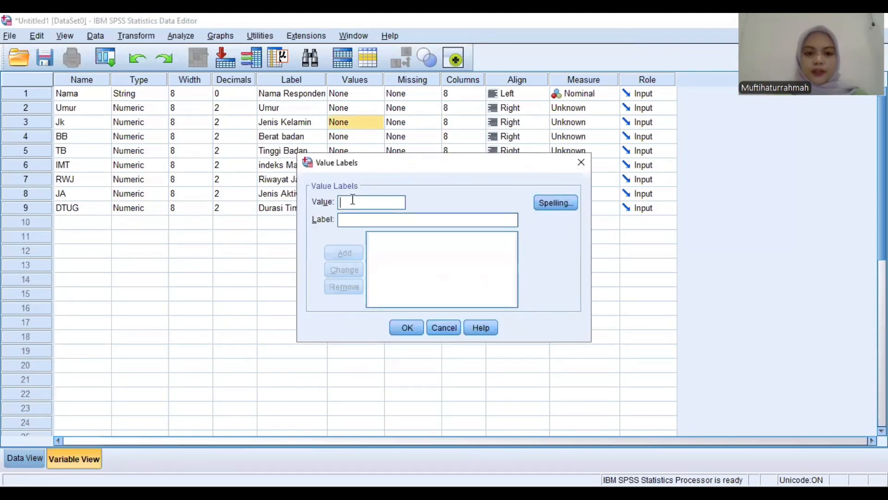
text(1)
click(352, 220)
text(Laki-Laki)
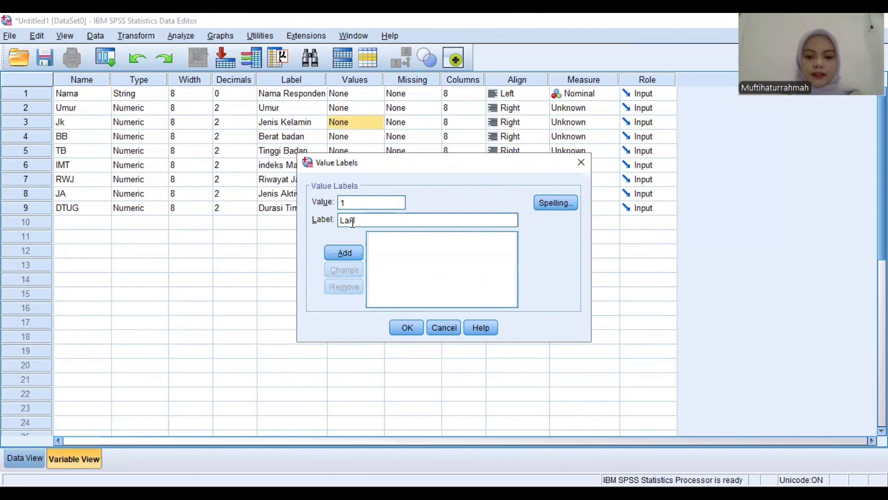
click(348, 249)
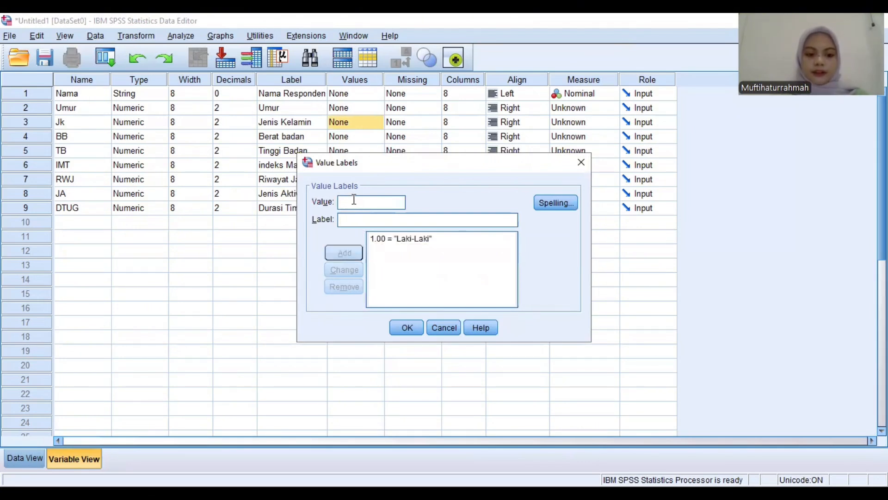
Try to give Jk value 2 the label Perempuan, and accept the Value Labels dialog
text(2)
click(350, 216)
text(Perempuan)
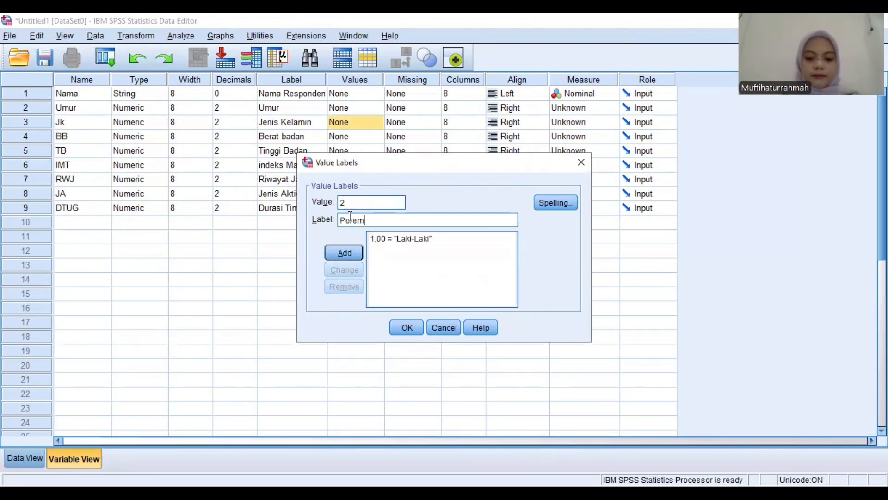
click(401, 326)
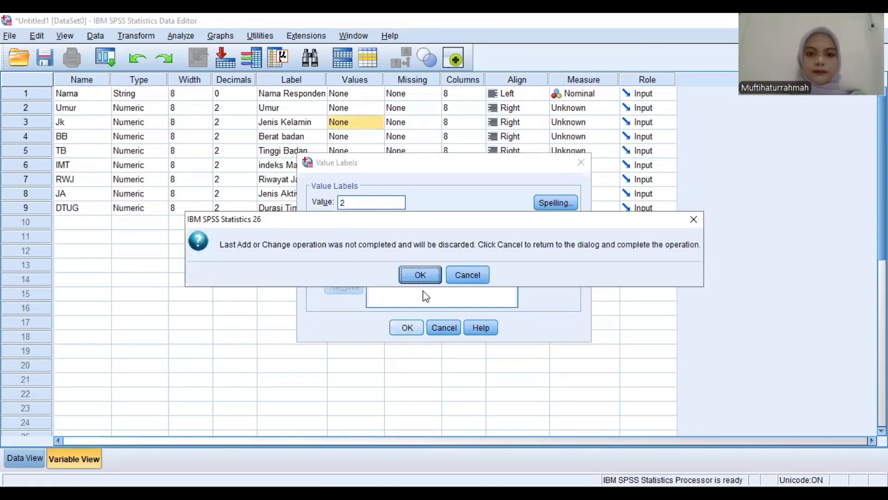
click(421, 273)
Open the value labels of the IMT variable and add 1 as Underweigth and 2 as Normal
click(376, 166)
click(377, 165)
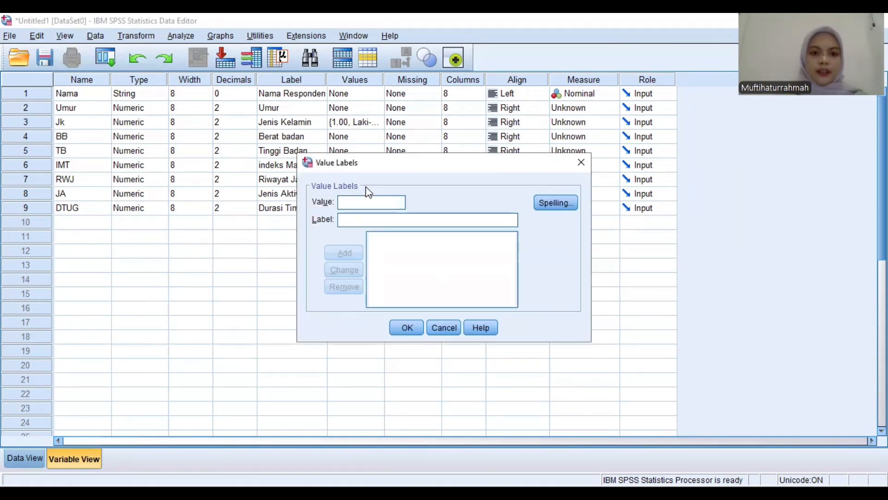
text(1)
click(358, 221)
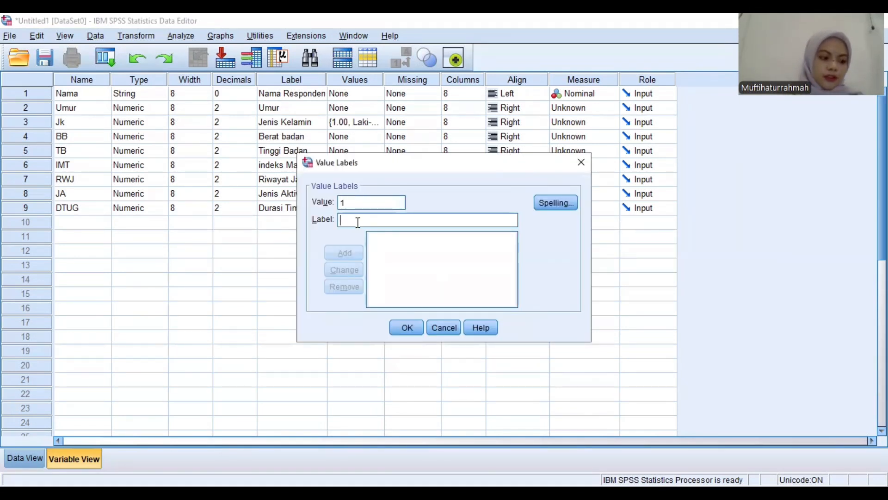
text(Unde)
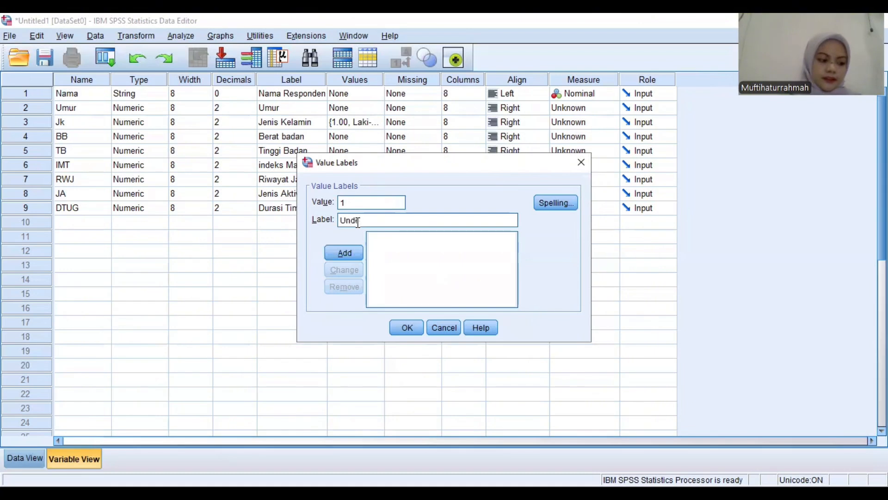
text(rweigth)
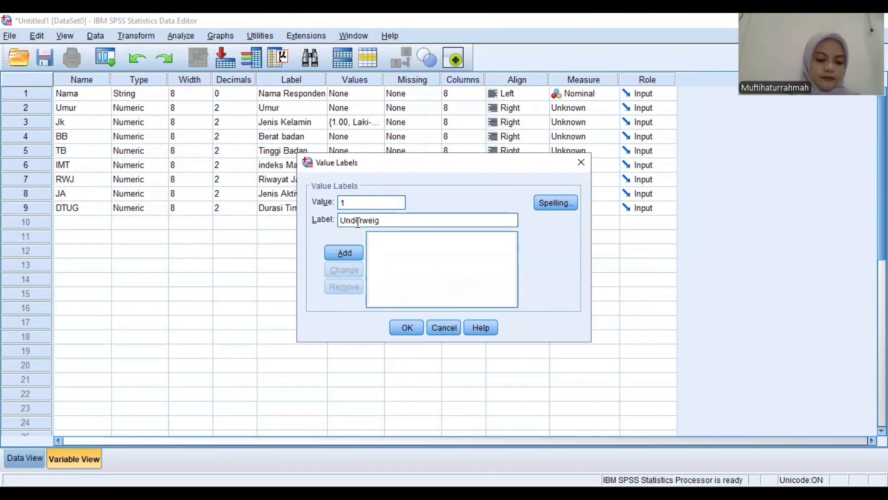
click(353, 253)
text(2)
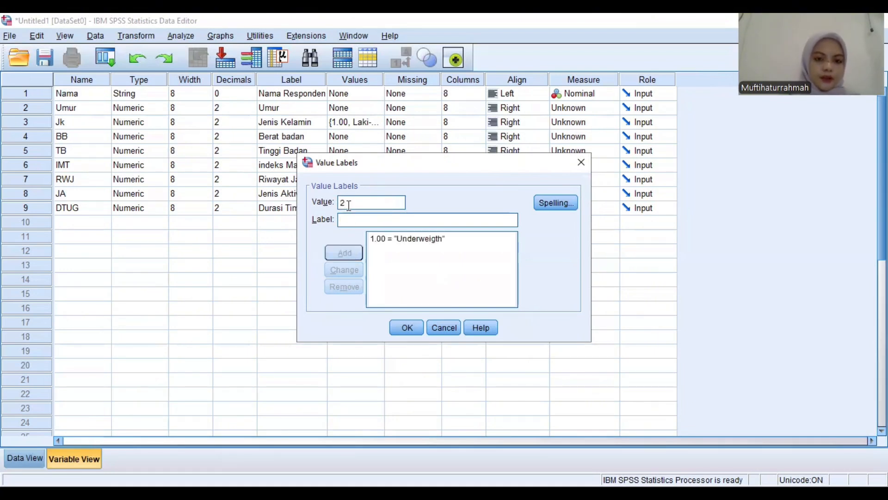
click(350, 222)
text(Normal)
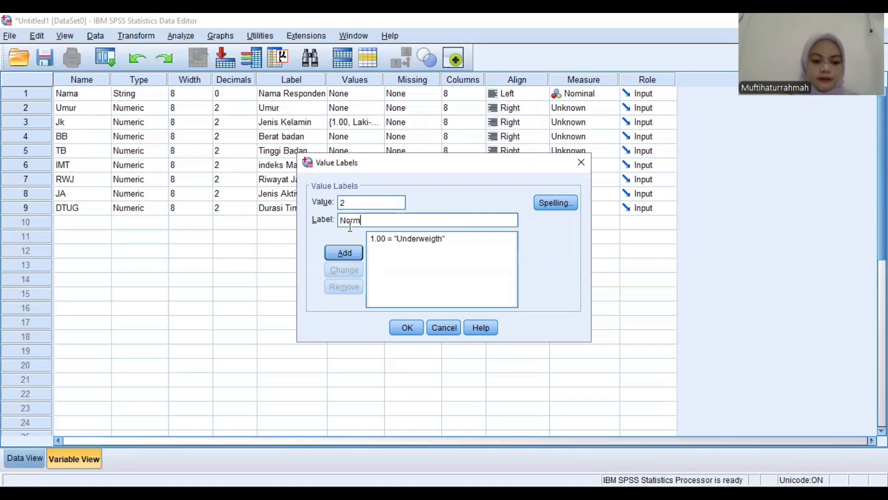
click(344, 252)
Add two more IMT value labels: 3 as Overwight and 4 as Obesitas 1
text(3)
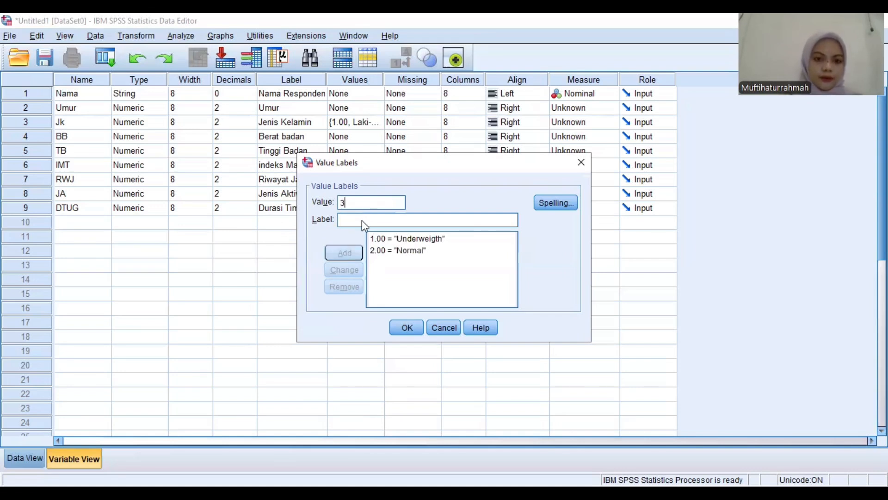
text(.00 = "Over)
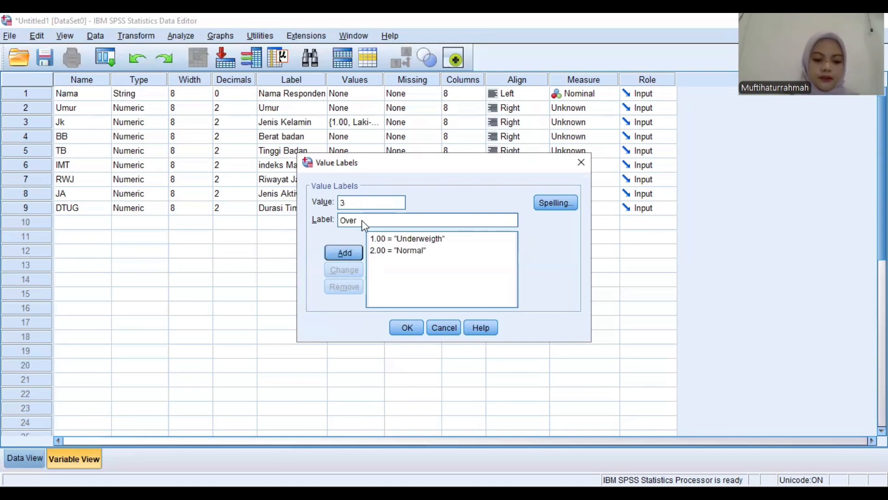
text(wight)
click(345, 253)
text(4)
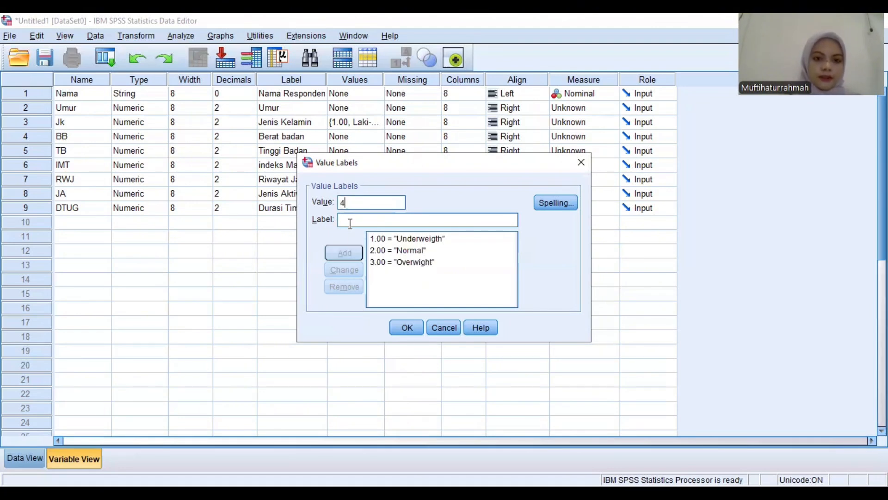
text(Obesitas 1)
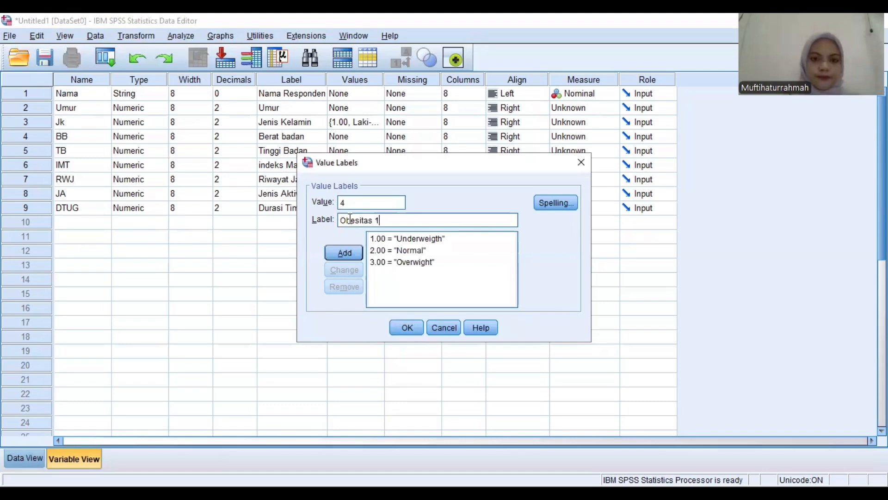
click(344, 253)
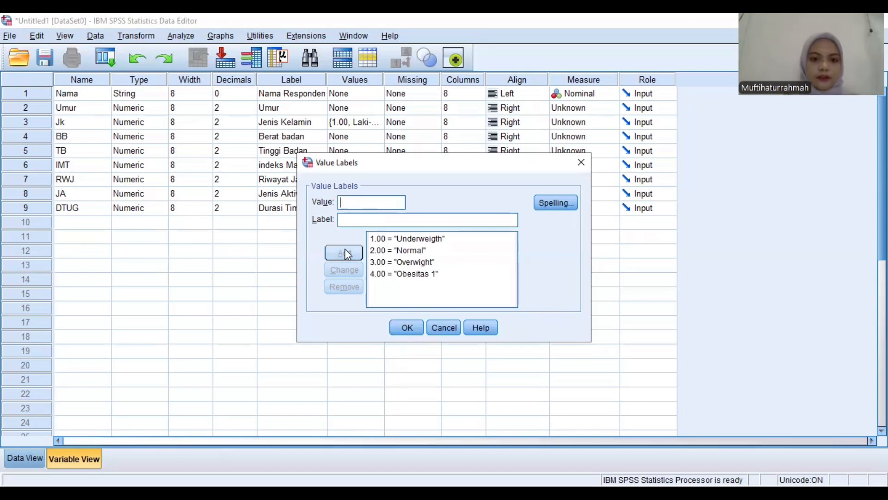
Add IMT value 5 with the label Obesitas 2 and accept the IMT value labels
click(356, 203)
text(5)
click(358, 219)
text(Obesitas 2)
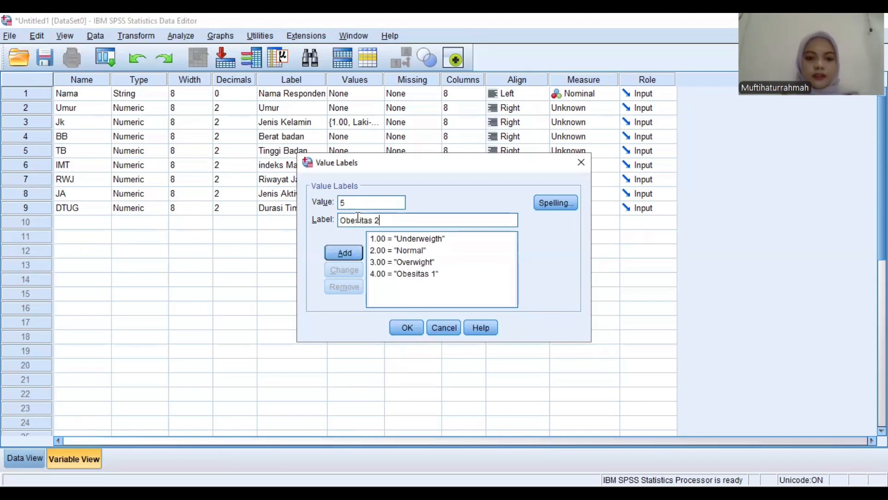
click(354, 254)
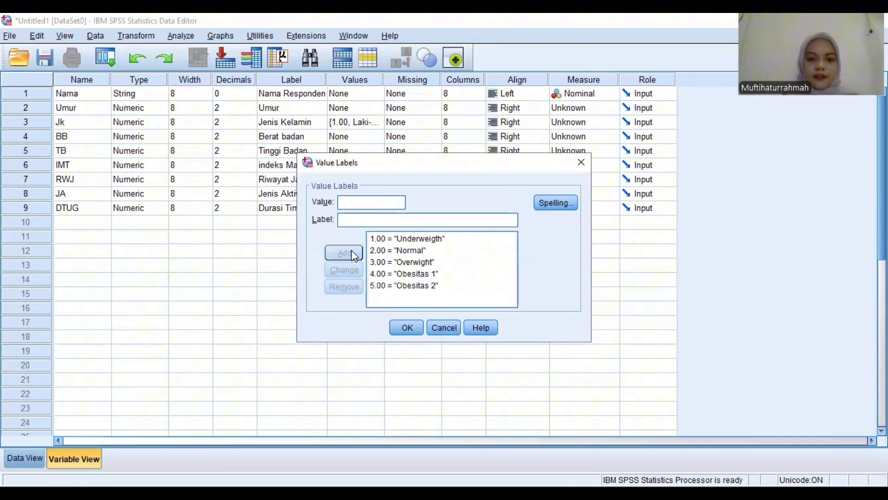
click(409, 327)
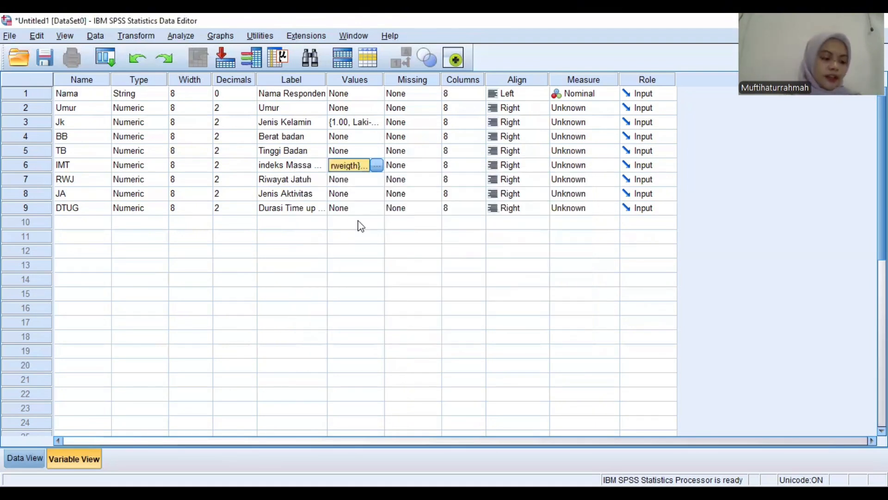
Open the value labels of the RWJ variable and add value 1 with the label Tidak Pernah
click(360, 180)
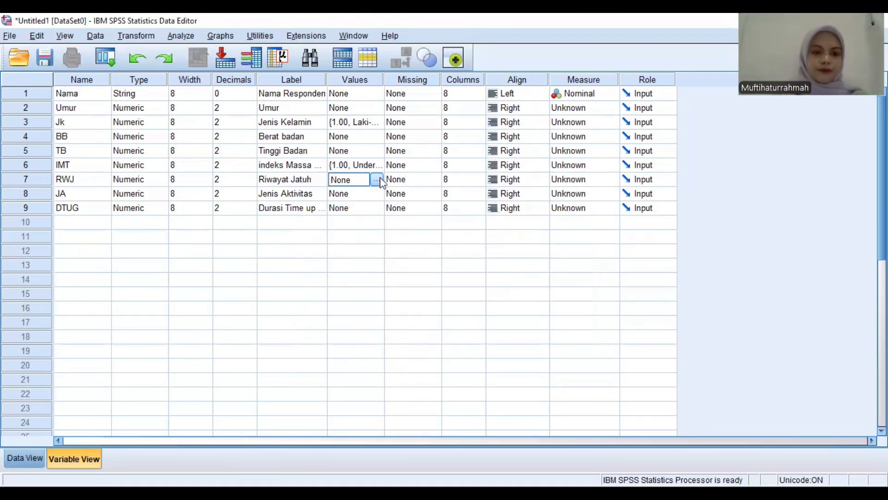
click(378, 179)
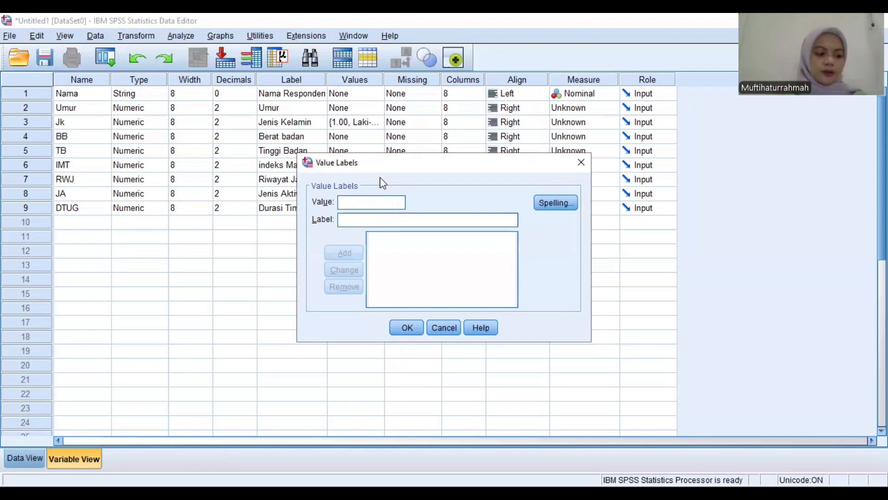
click(362, 202)
text(1)
click(356, 220)
text(Tid)
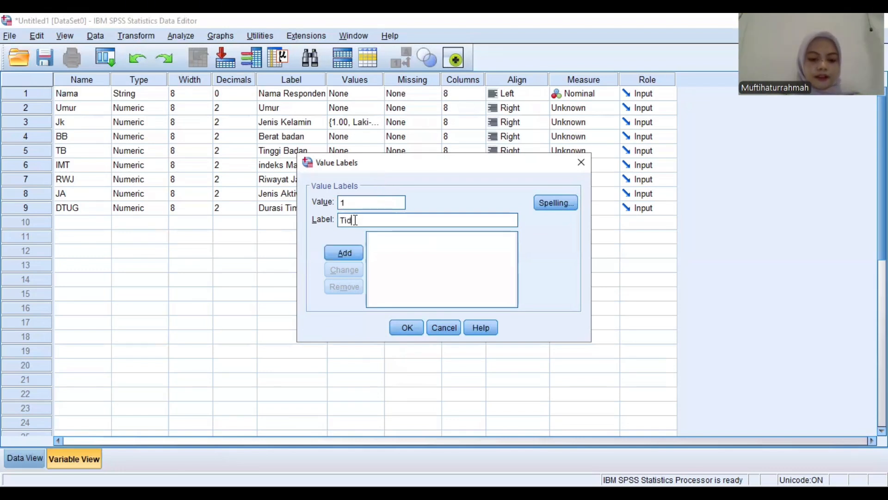
text(ak Pernah)
click(339, 248)
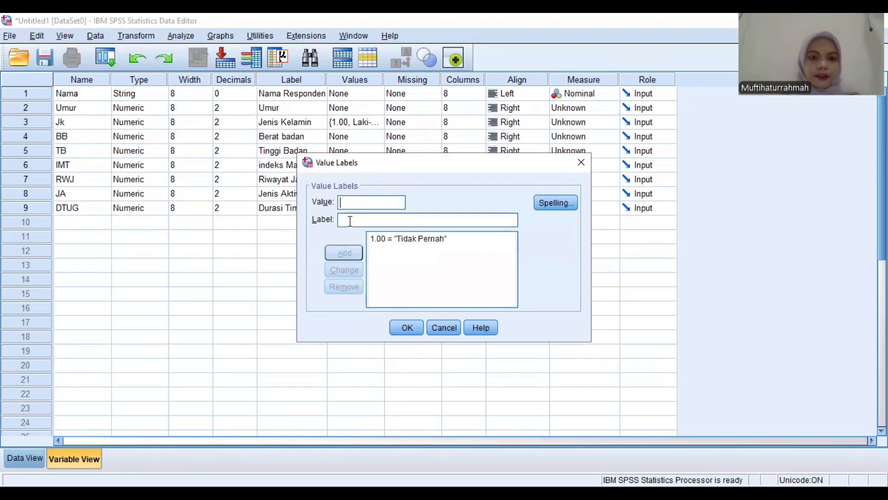
Add RWJ value 2 with the label Pernah and accept the RWJ value labels
text(2)
click(352, 220)
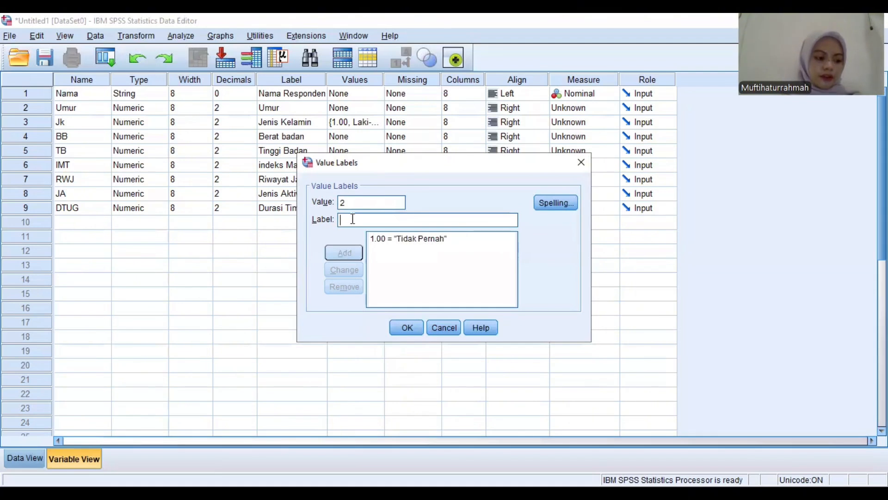
text(Pernah)
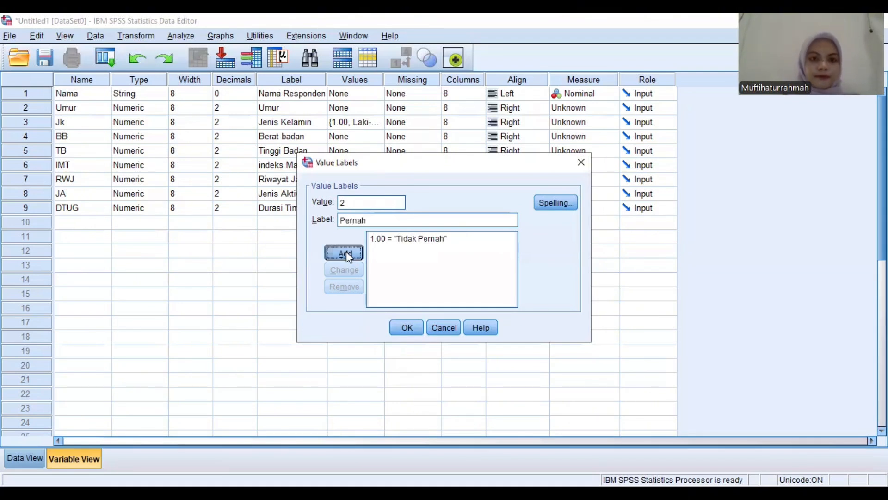
click(345, 252)
click(407, 329)
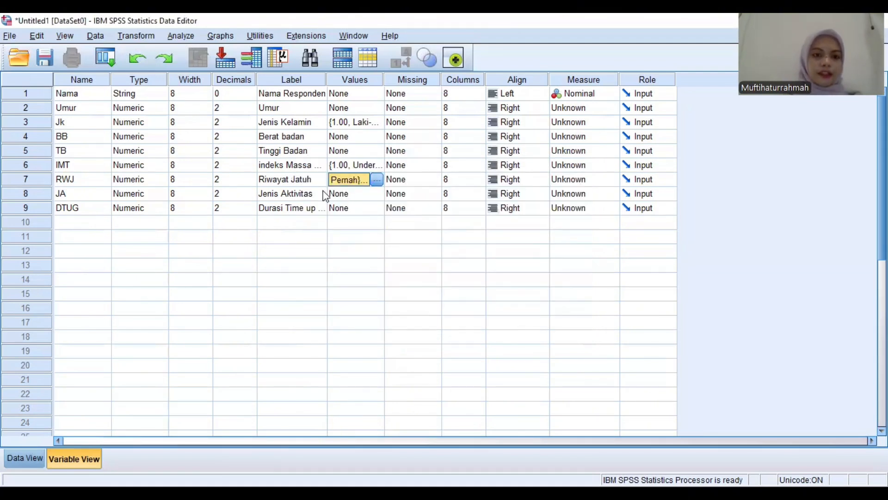
Open the value labels of the JA variable and add 1 as Tidak Aktif and 2 as Jalan Pagi
click(346, 194)
click(376, 195)
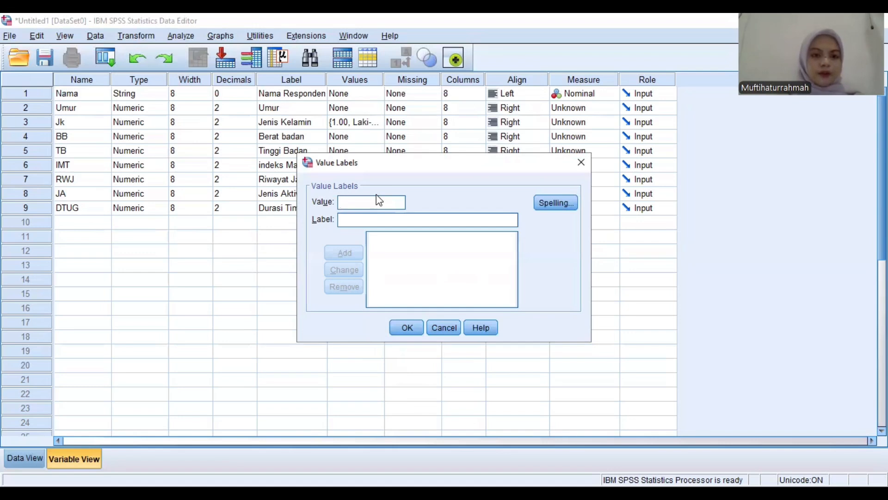
text(1)
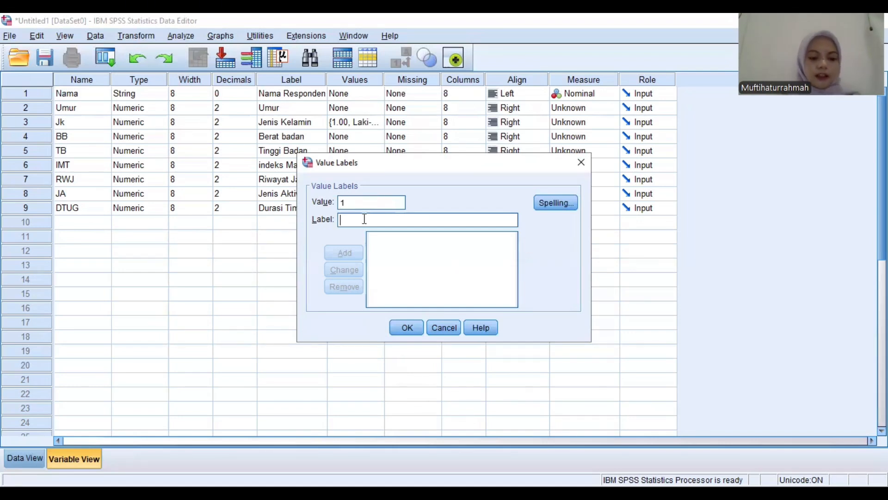
text(.00 = "Tidak Aktif)
click(354, 253)
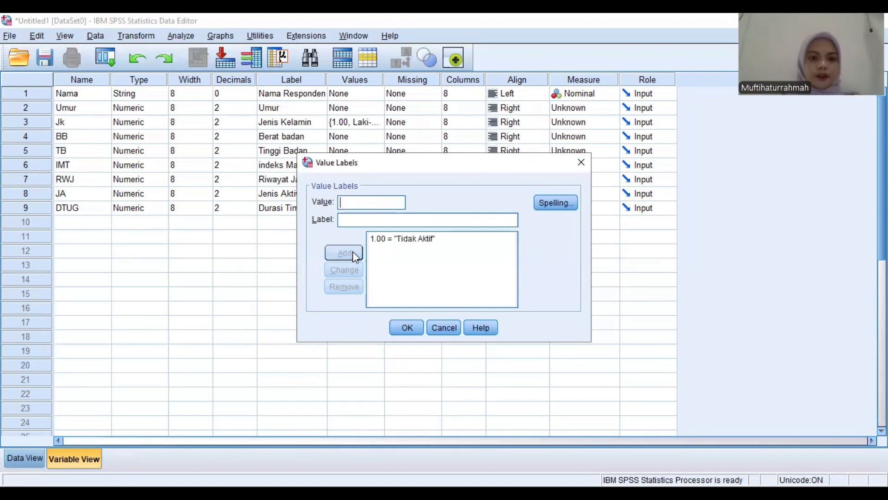
text(2)
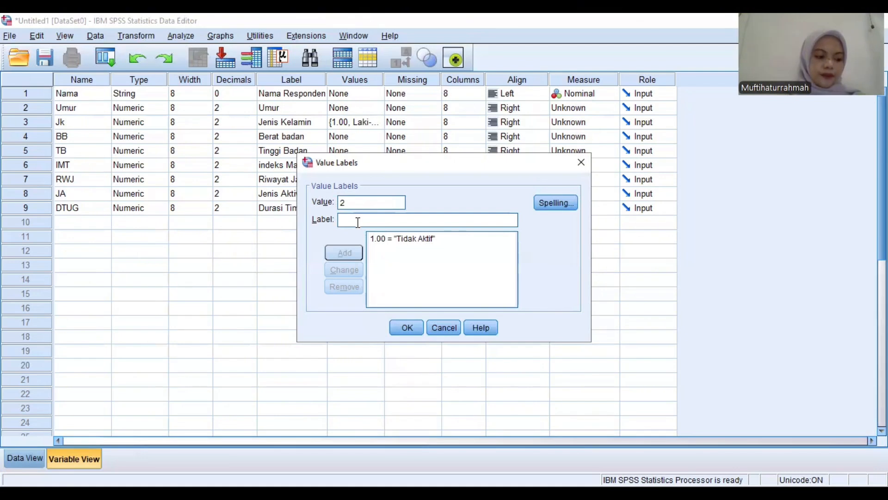
text(.00 = "Jalan Pagi)
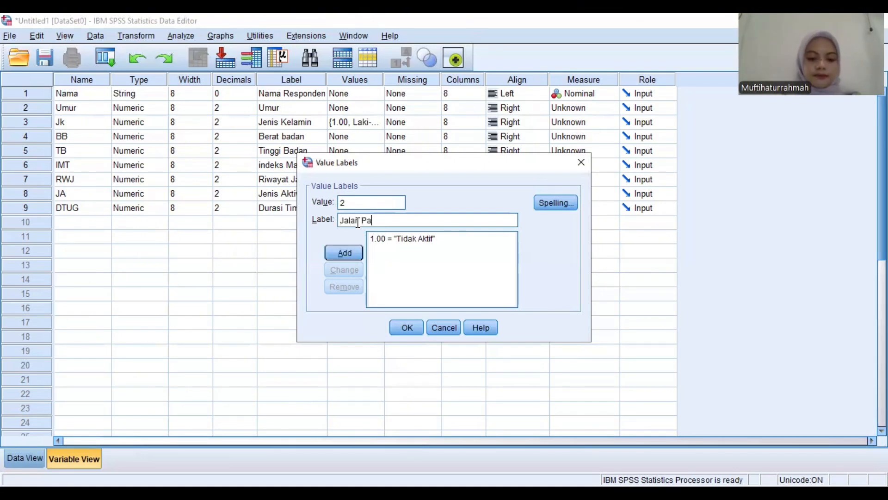
click(354, 253)
Add JA value labels 3 as Senam and 4 as Yoga, and accept the JA value labels
text(3)
click(355, 219)
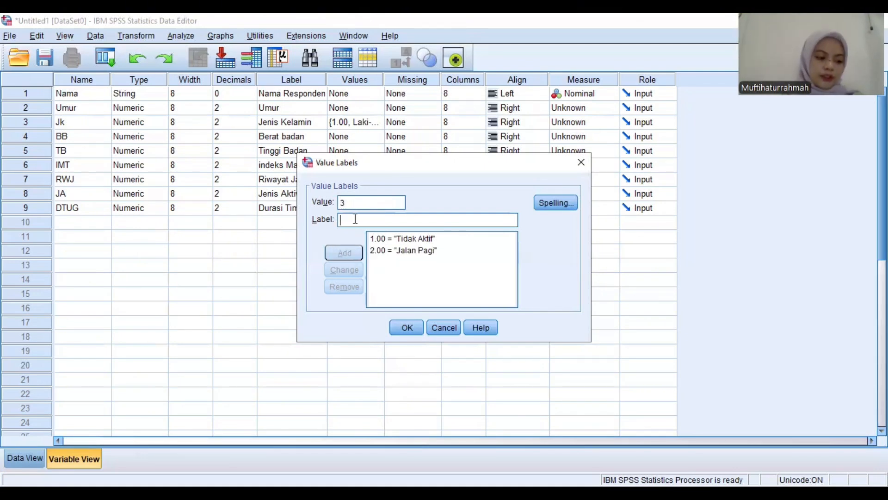
text(Senam)
click(354, 253)
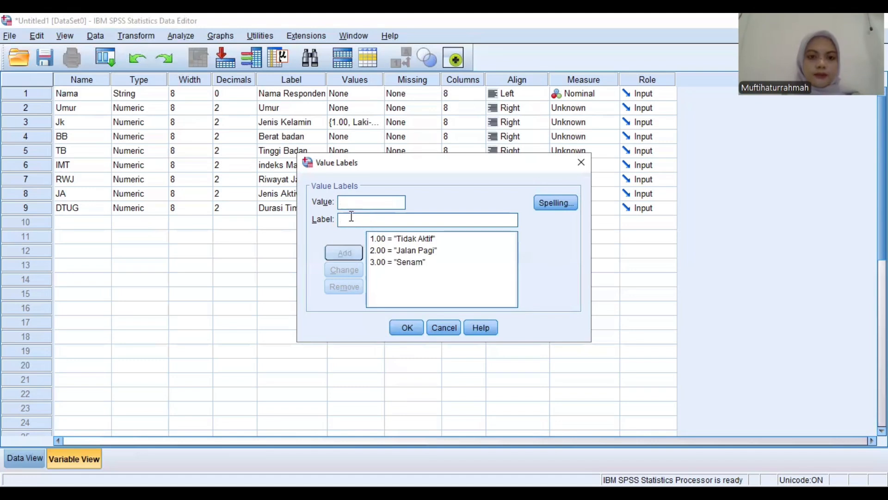
text(4)
click(350, 219)
text(Yoga)
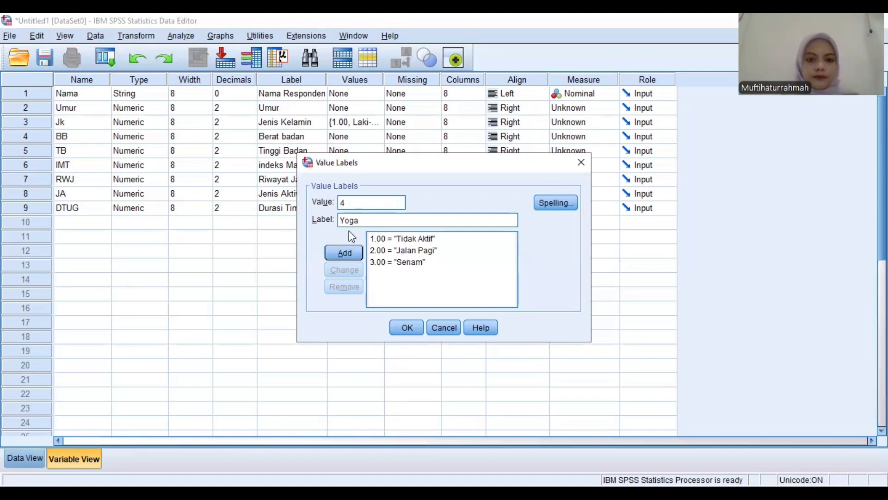
click(353, 254)
click(404, 327)
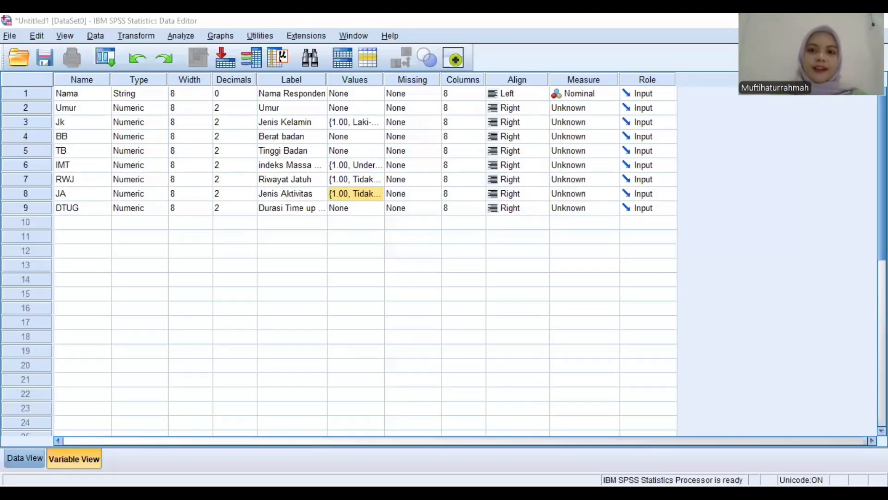
Try the measurement level Nominal for Nama and Umur, and Scale for Jk
click(599, 95)
click(597, 120)
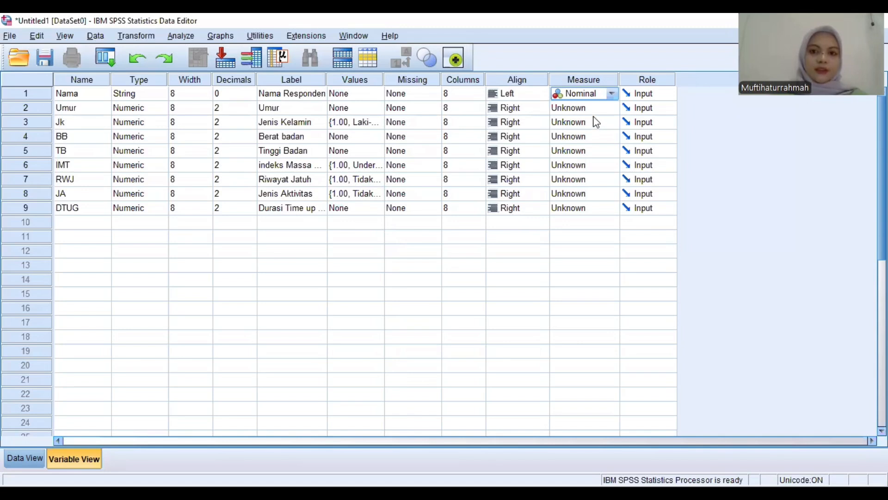
click(591, 110)
click(595, 148)
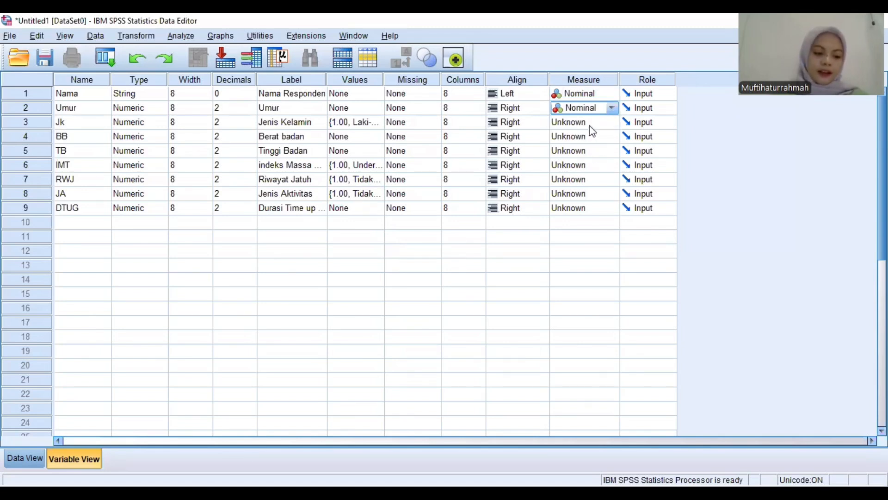
click(590, 123)
click(588, 135)
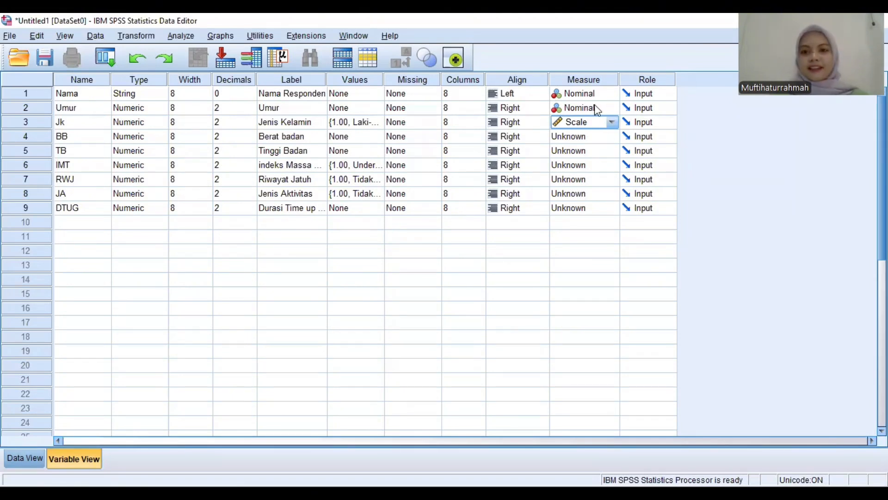
Try Ordinal as the measurement level of Jk and Umur
click(599, 122)
click(587, 149)
click(577, 108)
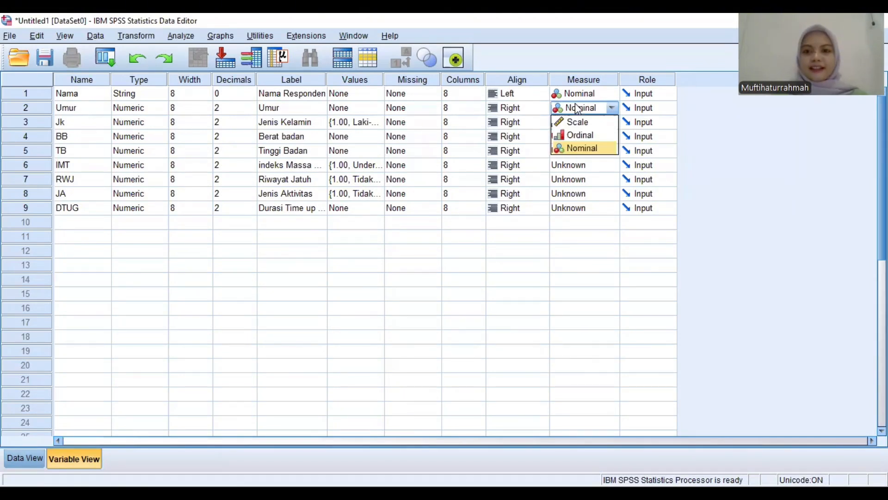
click(580, 134)
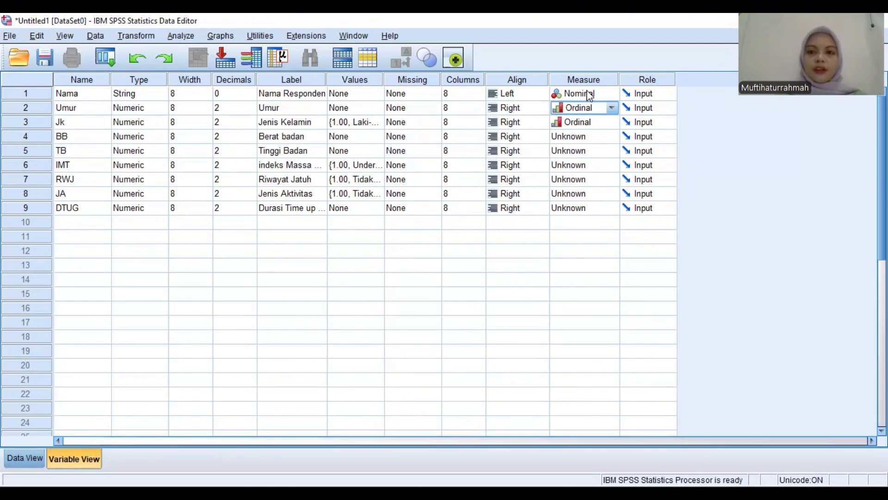
Set the measurement level of the Nama, Umur and Jk variables to Nominal
click(589, 95)
click(587, 120)
click(583, 109)
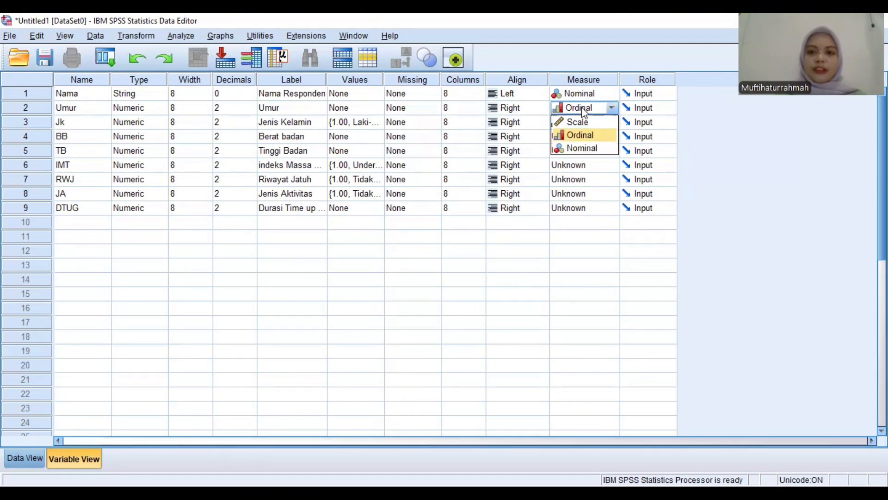
click(582, 148)
click(581, 123)
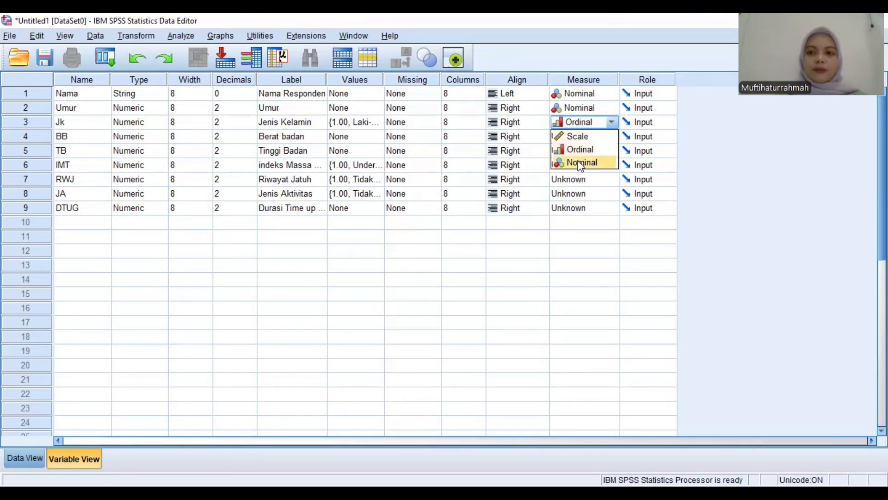
click(581, 163)
Set the measurement level of the BB, TB and IMT variables to Scale
click(572, 138)
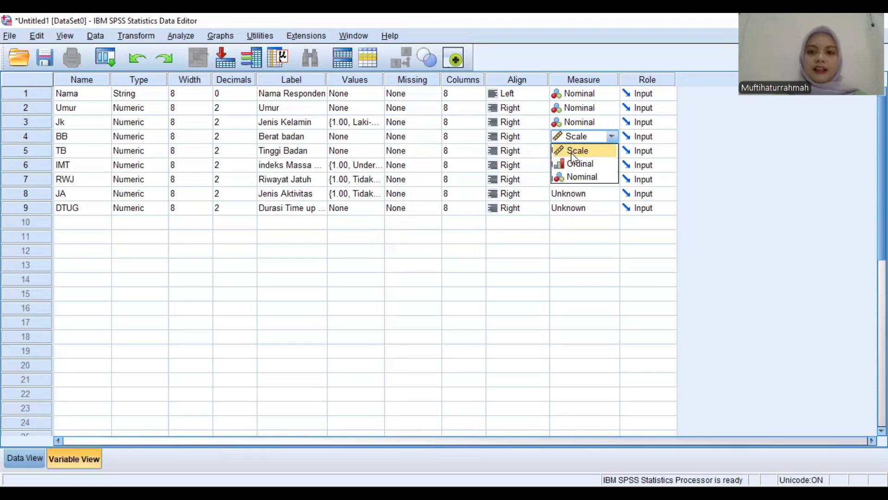
click(574, 152)
click(573, 153)
click(574, 165)
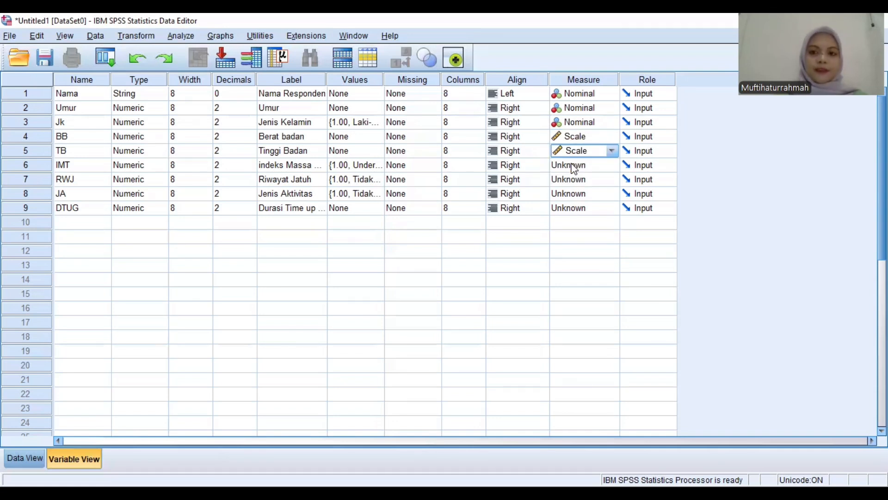
click(574, 167)
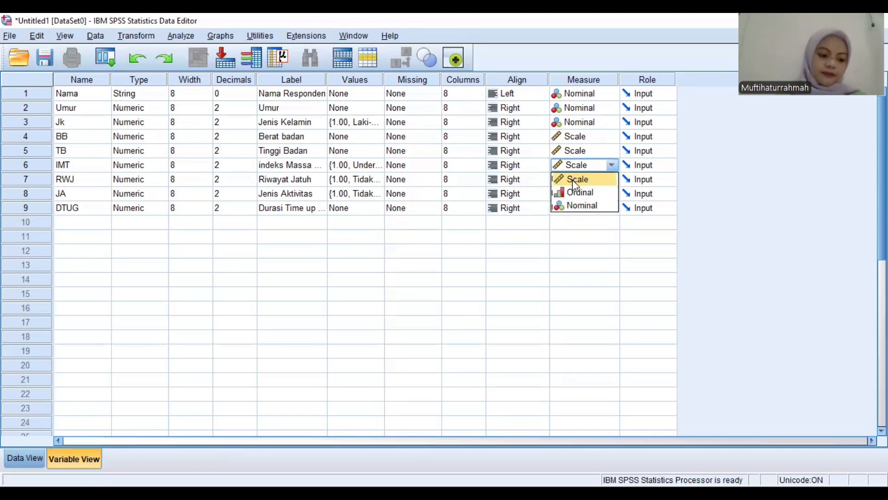
click(573, 180)
Set the measurement level of the RWJ, JA and DTUG variables to Nominal
click(567, 181)
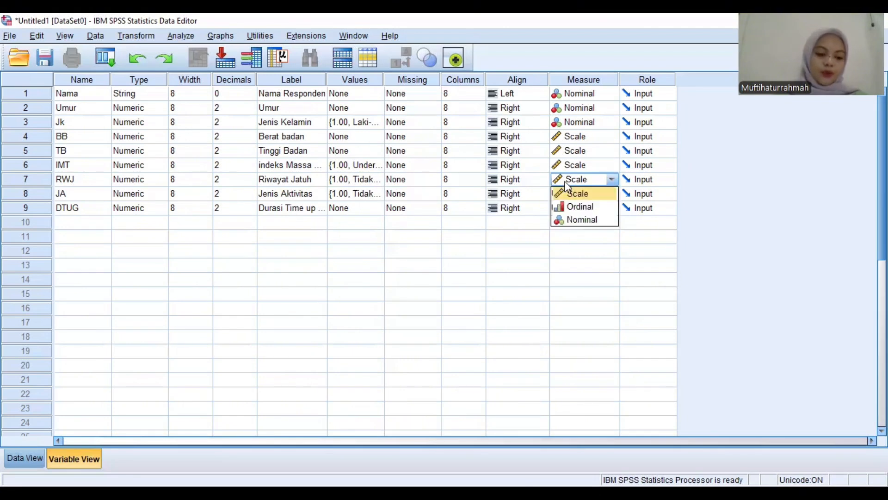
click(574, 217)
click(569, 196)
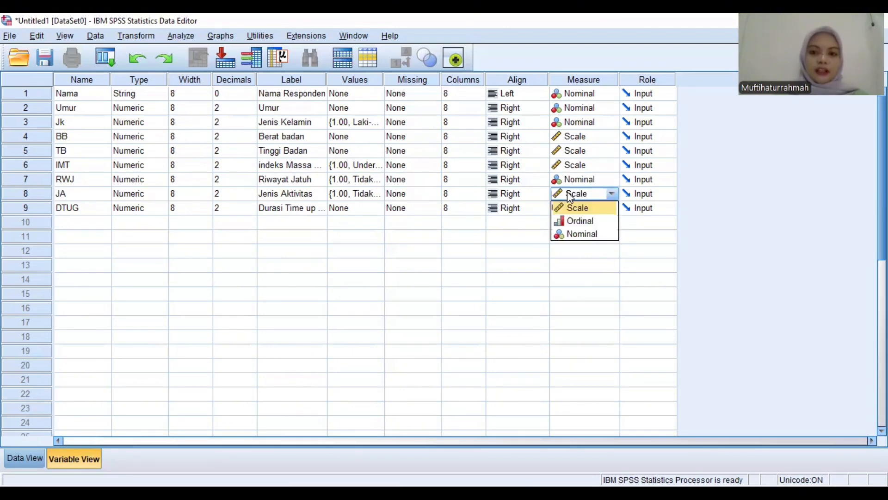
click(576, 231)
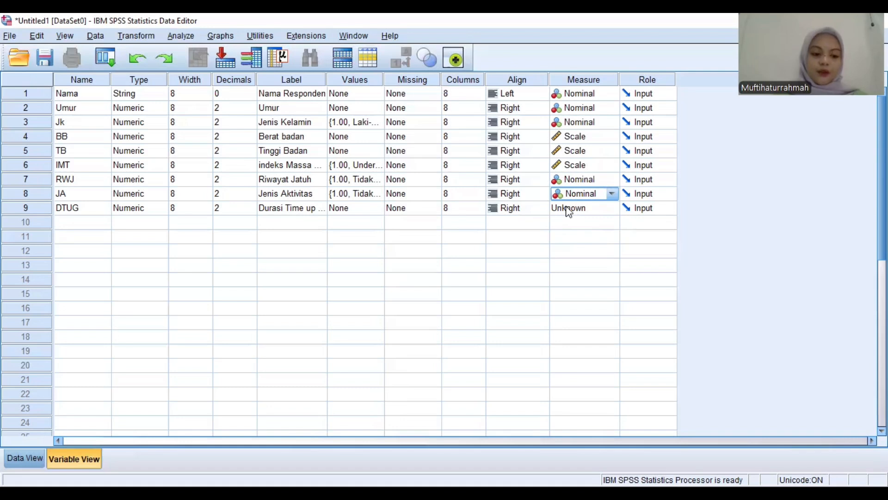
click(569, 211)
click(570, 220)
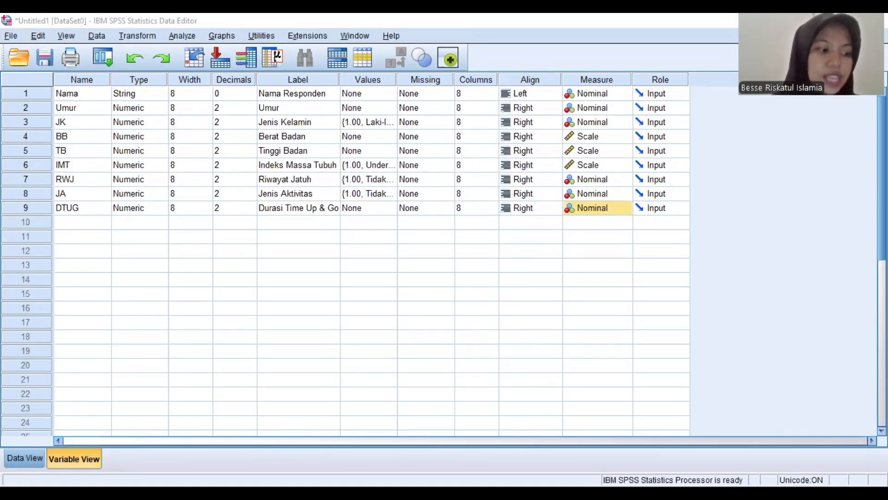
Show the data sheet and paste the respondent names copied from the spreadsheet into the Nama column, starting at row 1
click(43, 456)
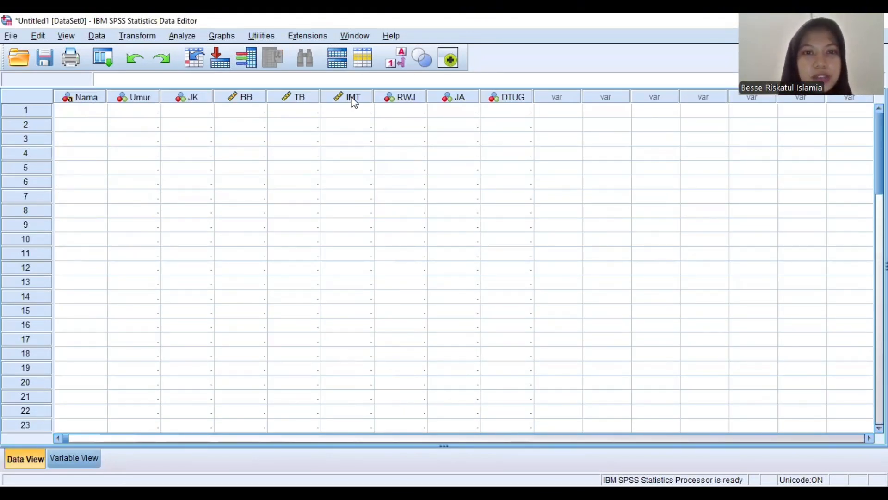
mouse_move(447, 96)
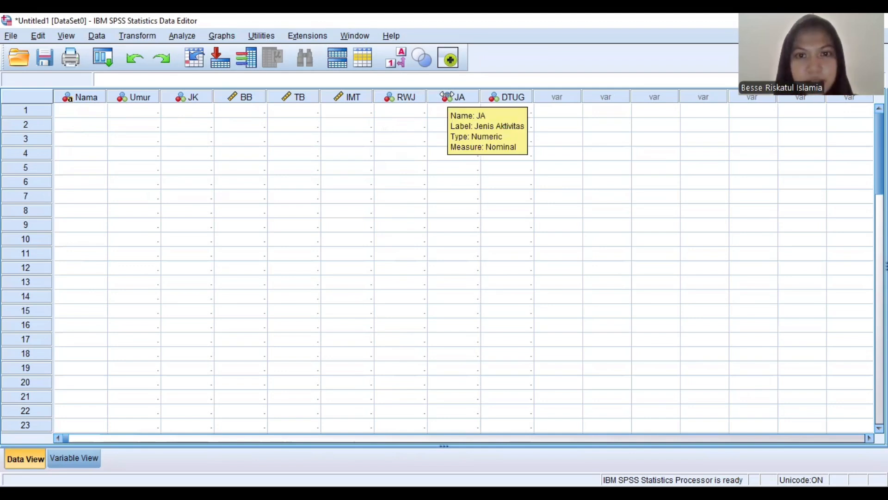
mouse_move(491, 97)
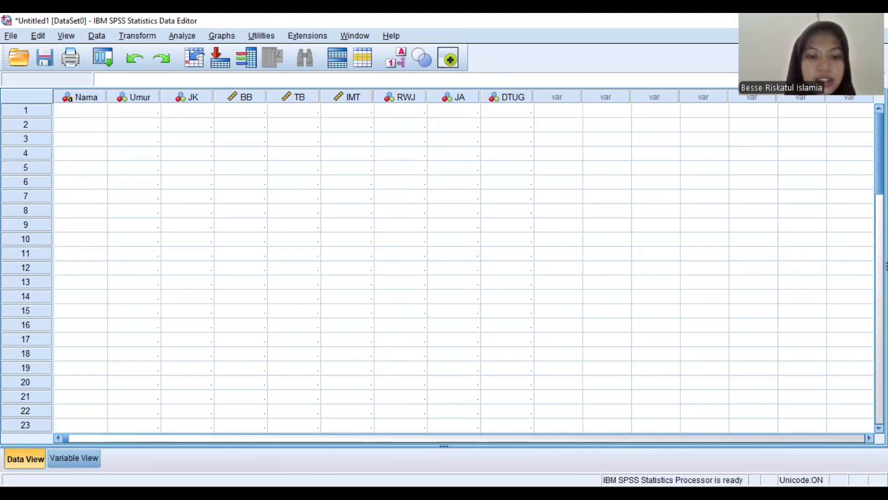
key(alt+Tab)
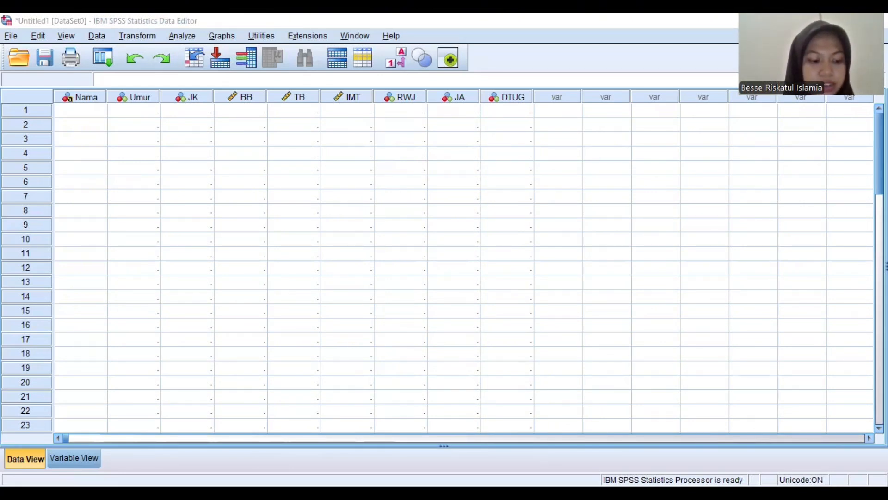
key(alt+Tab)
text(Tn. A Ny. B Tn. C Ny. D Tn. E Ny. F Tn. G Ny. H Tn. I Ny. J Tn. K Ny. L Tn. M Ny. N Tn. O Ny. P Tn. Q Ny. R Tn. S Ny. T Tn. U Ny. V Tn. W)
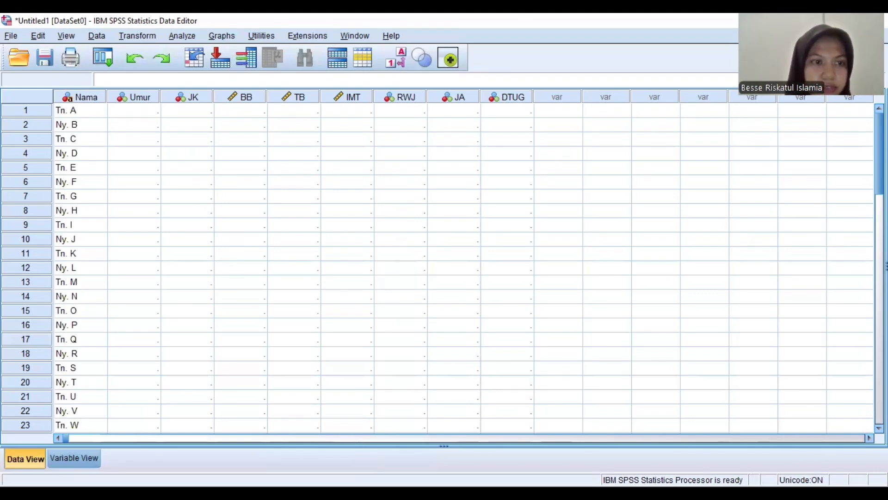
Paste the ages and coded genders copied from the spreadsheet into the Umur and JK columns, starting at row 1
key(alt+Tab)
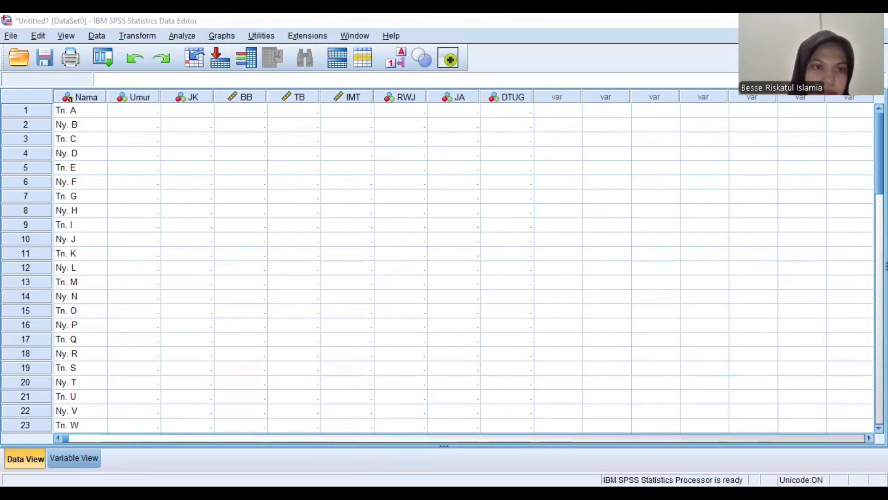
click(154, 114)
text(65.00 70.00 68.00 72.00 75.00 67.00 71.00 69.00 73.00 66.00 74.00 68.00 76.00 70.00 67.00 72.00 69.00 75.00 71.00 68.00 73.00 67.00 74.00)
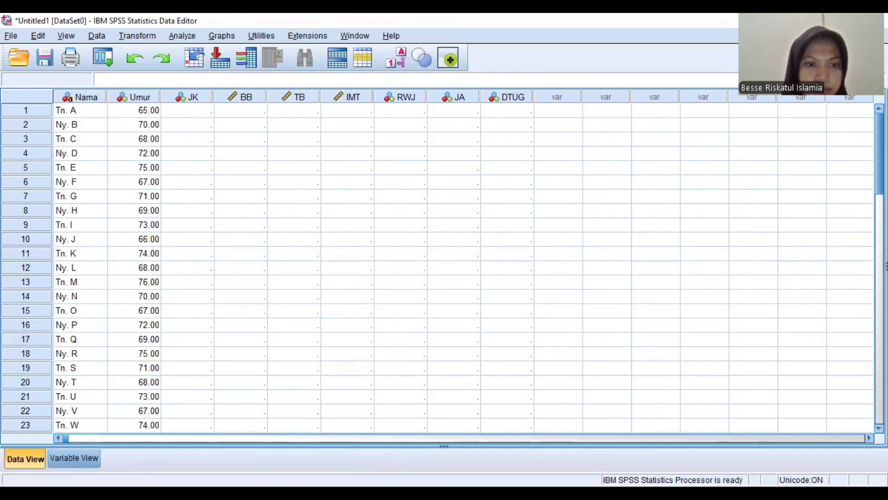
key(alt+Tab)
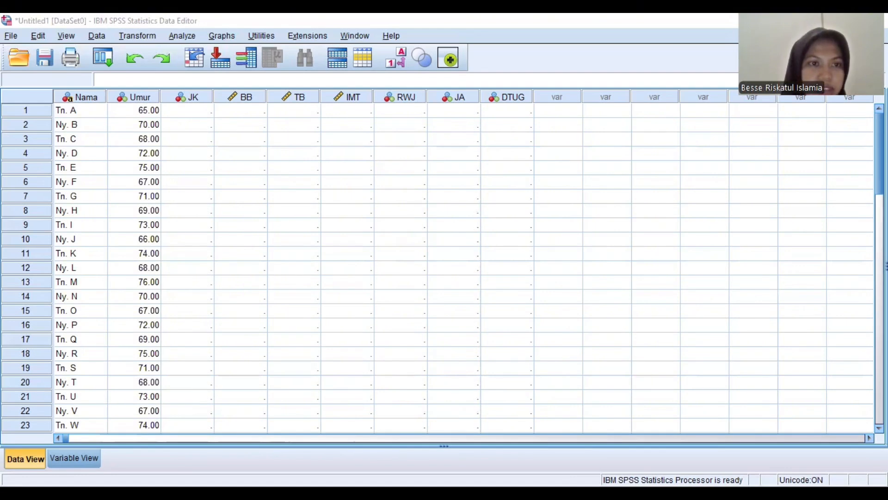
click(201, 112)
text(1.00 2.00 1.00 2.00 1.00 2.00 1.00 2.00 1.00 2.00 1.00 2.00 1.00 2.00 1.00 2.00 1.00 2.00 1.00 2.00 1.00 2.00 1.00)
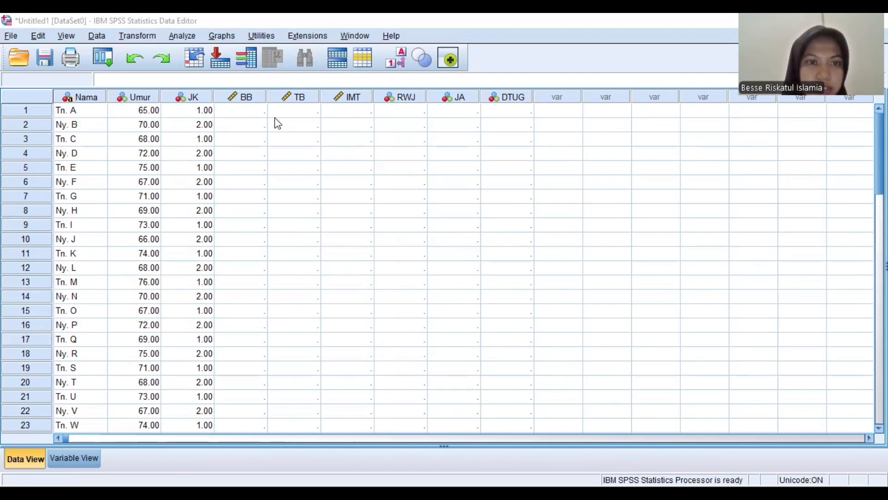
Paste the body weights and heights copied from the spreadsheet into the BB and TB columns, starting at row 1
click(254, 111)
key(ctrl+v)
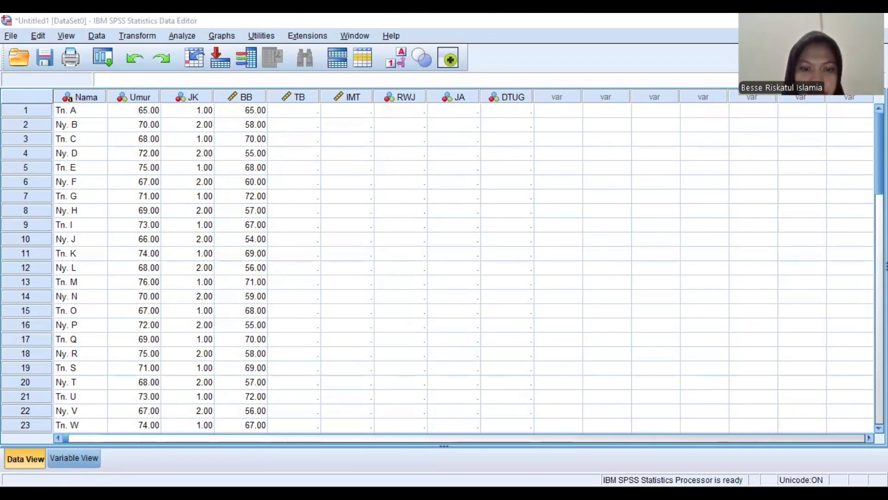
click(307, 116)
key(ctrl+v)
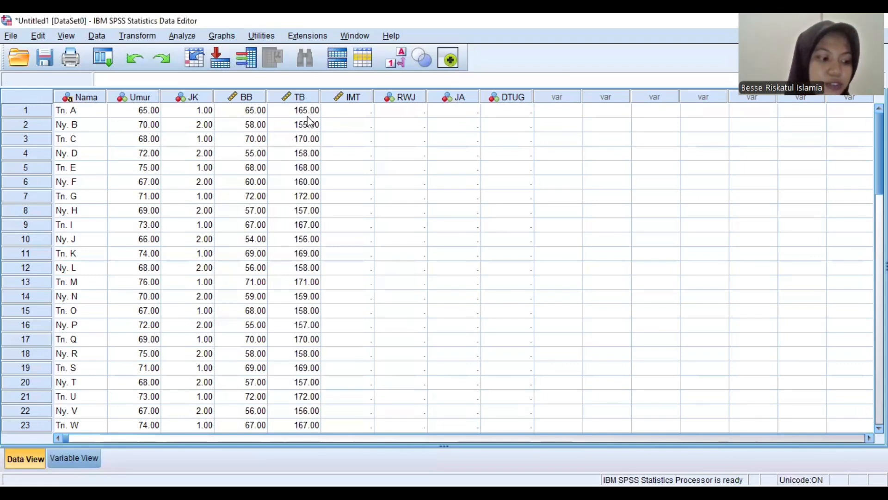
Paste the coded fall-history data from the spreadsheet into the RWJ column from row 1, leaving IMT empty
click(396, 114)
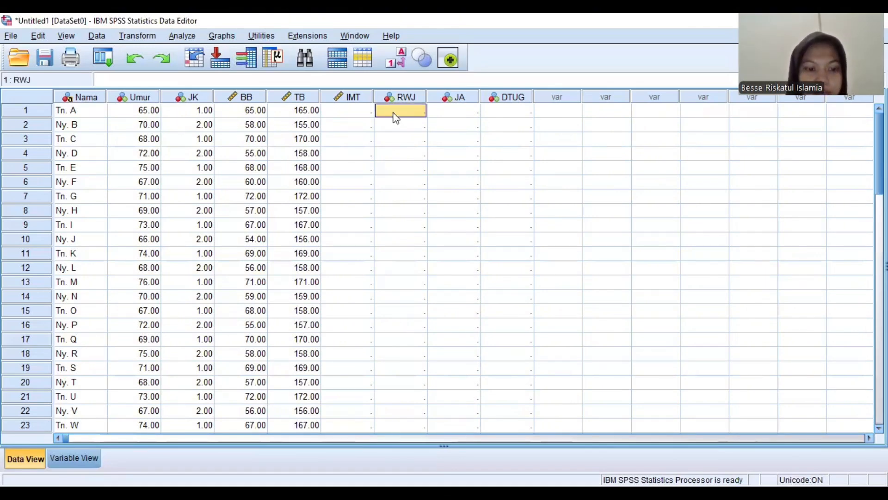
key(alt+Tab)
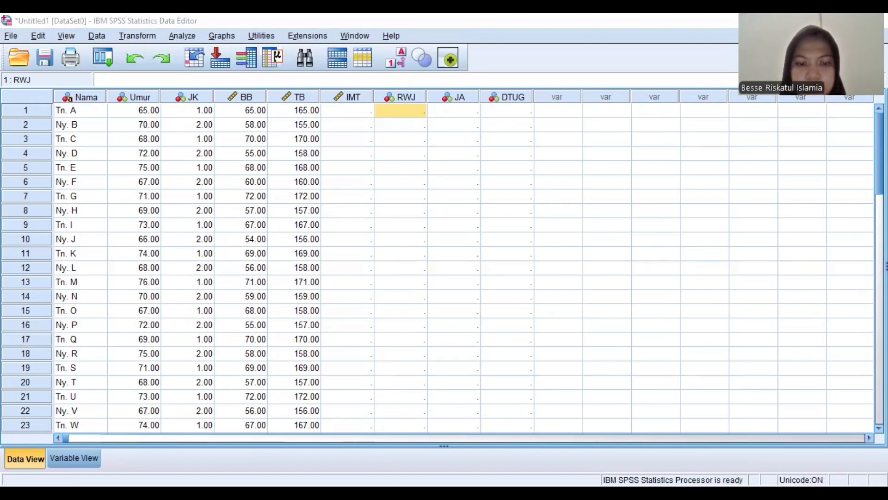
click(401, 116)
key(ctrl+v)
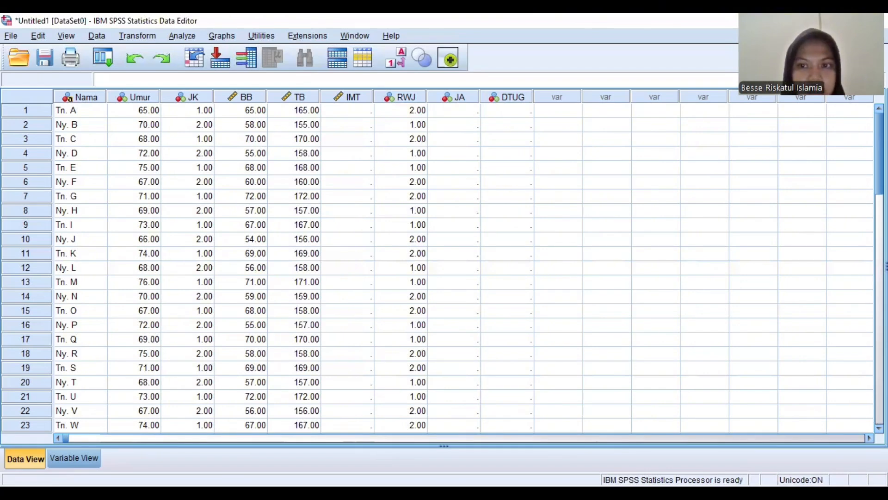
Paste the activity-type codes and Time Up and Go durations from the spreadsheet into the JA and DTUG columns, starting at row 1
key(alt+Tab)
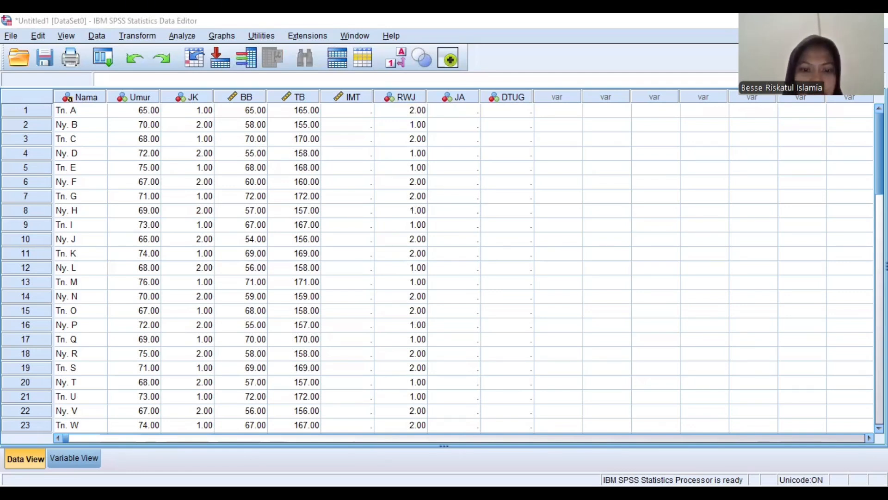
click(463, 116)
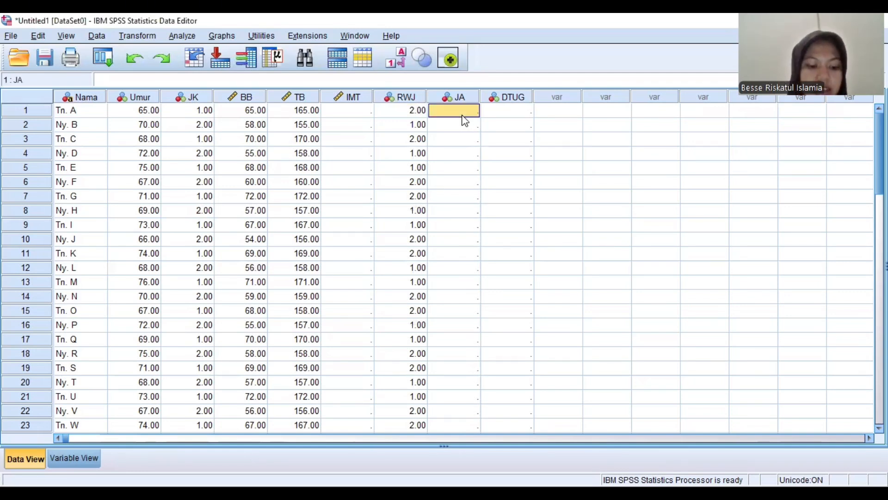
key(ctrl+v)
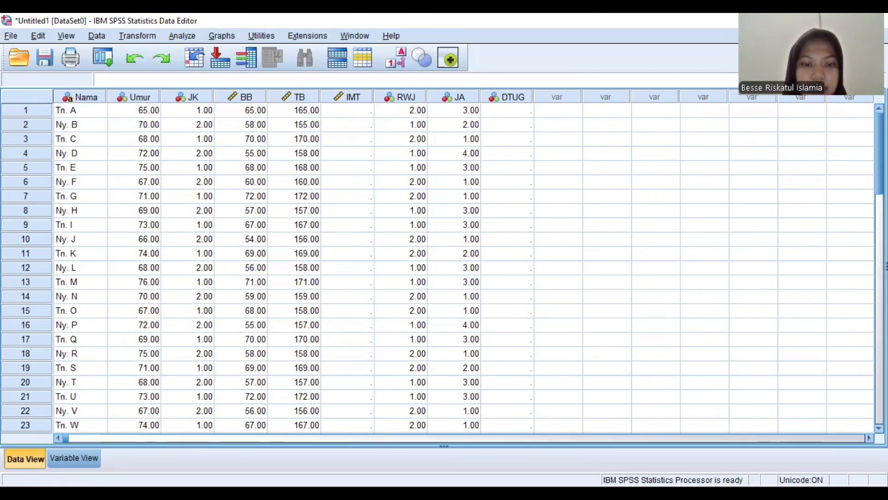
key(alt+Tab)
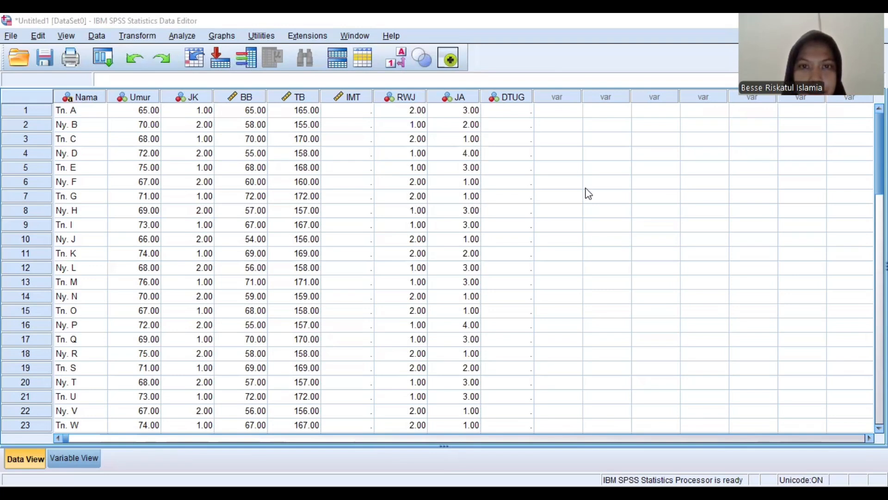
click(512, 115)
key(ctrl+v)
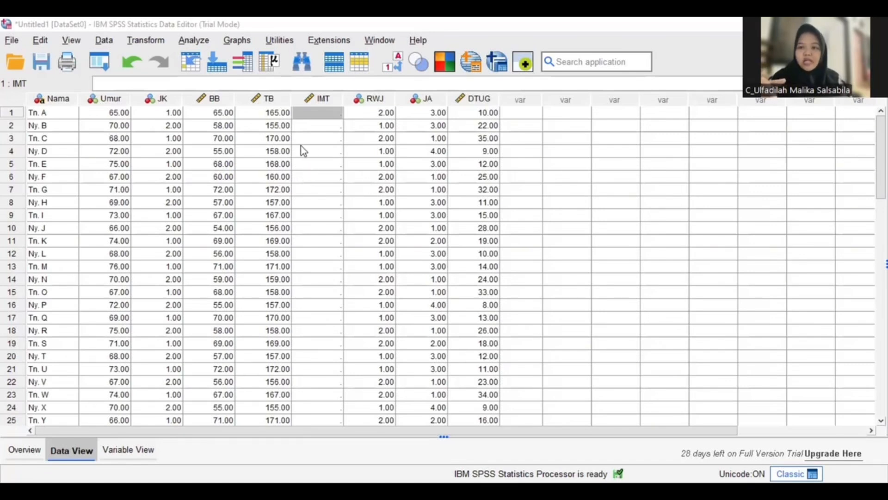
Open Compute Variable with IMT as the target variable and clear the existing numeric expression
click(155, 44)
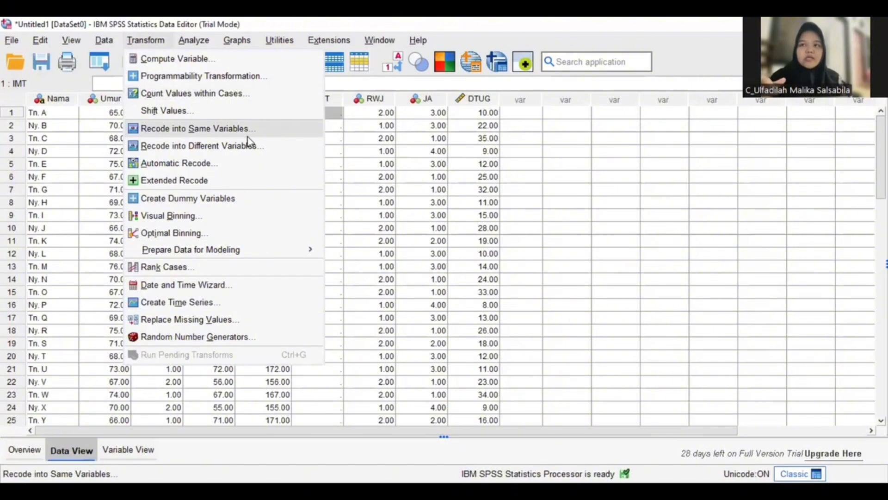
click(196, 63)
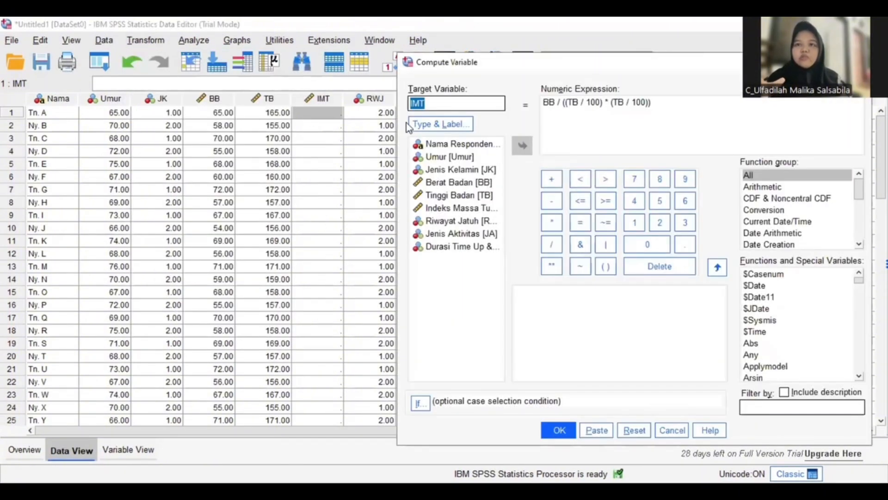
click(484, 104)
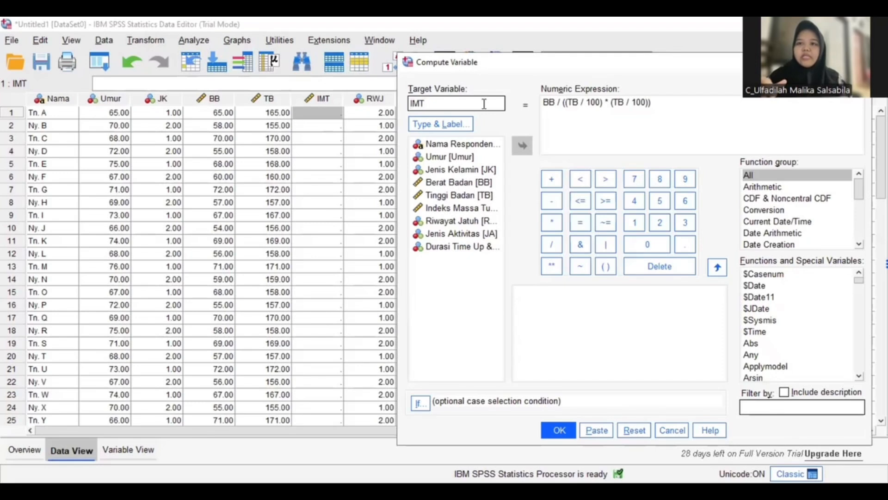
click(652, 103)
drag(568, 107, 546, 105)
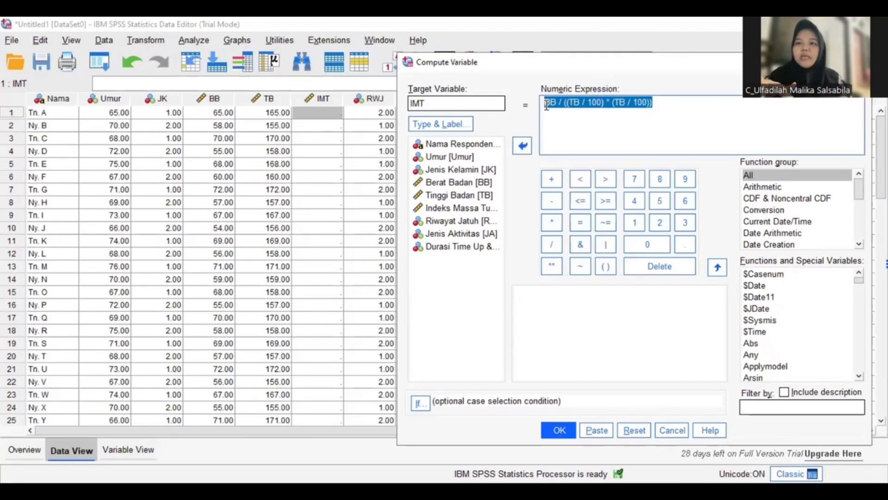
click(666, 109)
key(BackSpace)
key(BackSpace)
key(BackSpace)
key(BackSpace)
key(BackSpace)
key(BackSpace)
key(BackSpace)
key(BackSpace)
key(BackSpace)
key(BackSpace)
key(BackSpace)
key(BackSpace)
key(BackSpace)
key(BackSpace)
key(BackSpace)
key(BackSpace)
key(BackSpace)
key(BackSpace)
key(BackSpace)
key(BackSpace)
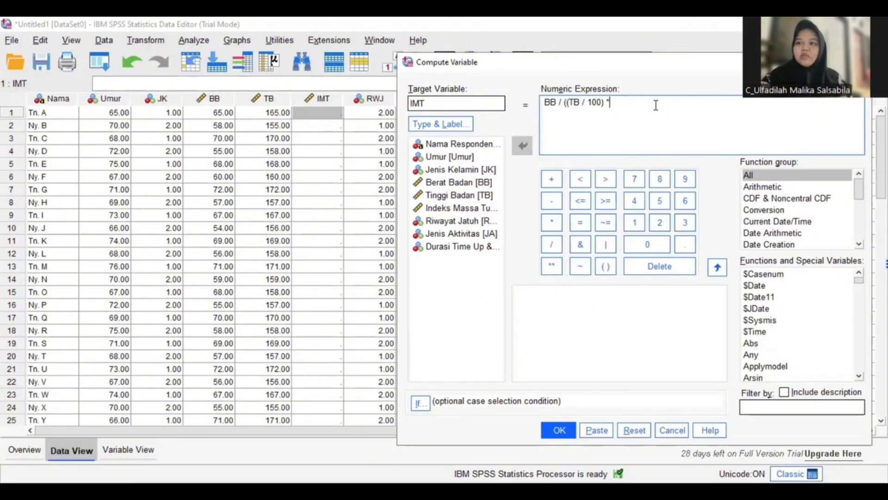
click(447, 124)
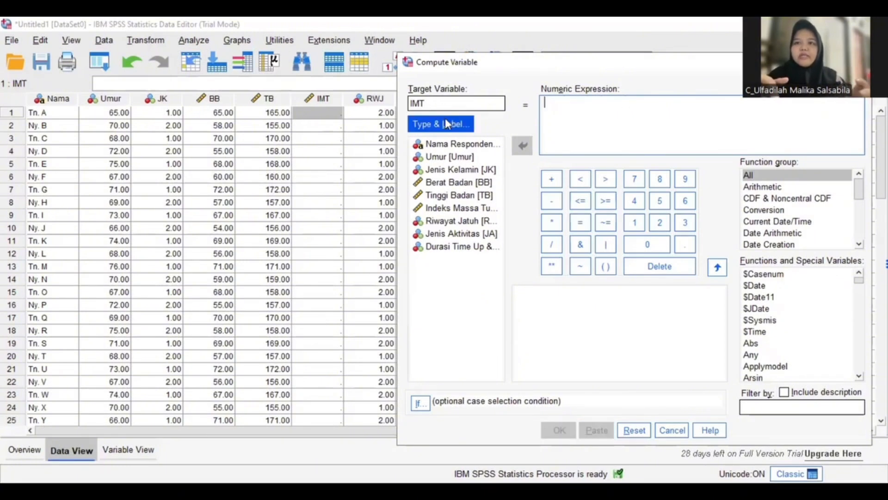
click(590, 319)
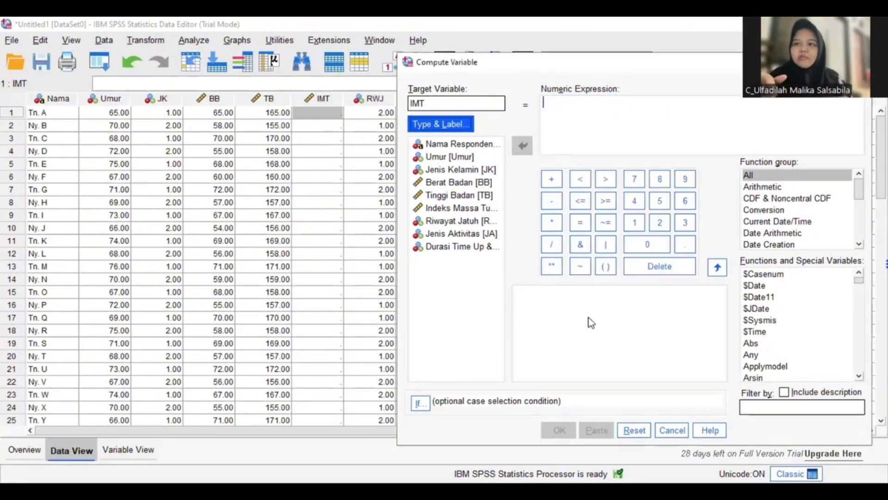
Start the numeric expression for IMT with BB divided by a nested bracket containing TB / 100
click(484, 185)
click(523, 147)
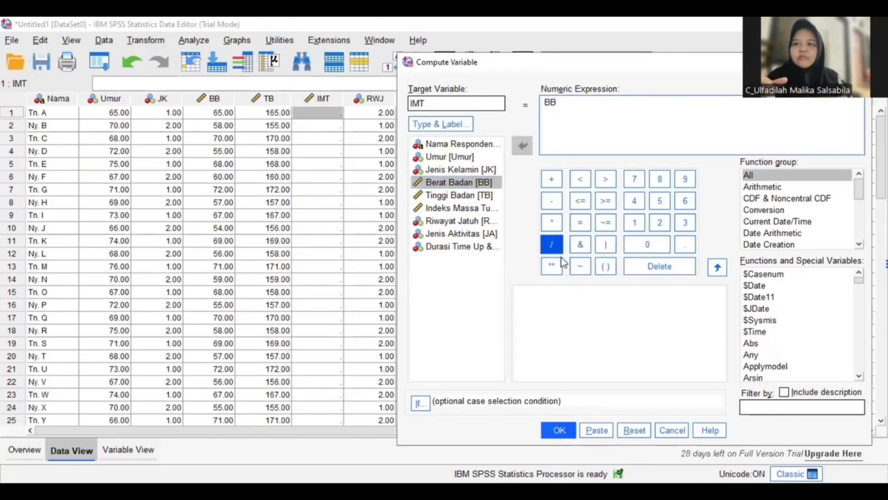
click(551, 245)
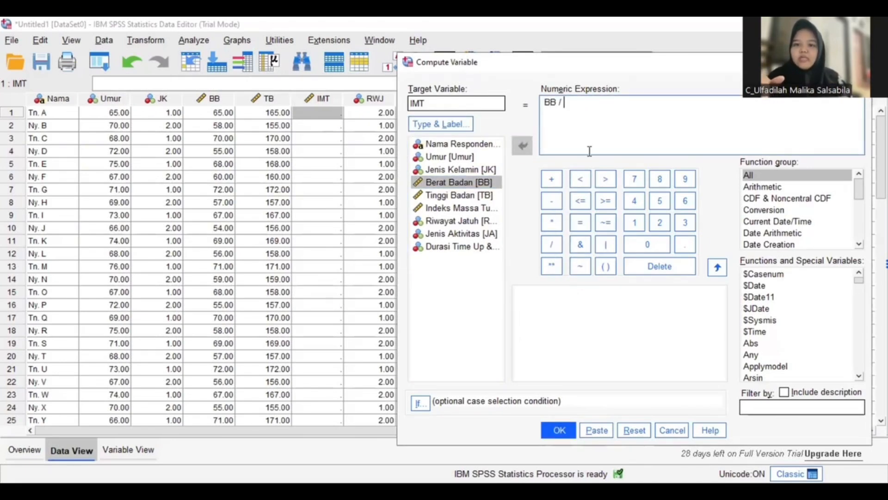
click(606, 267)
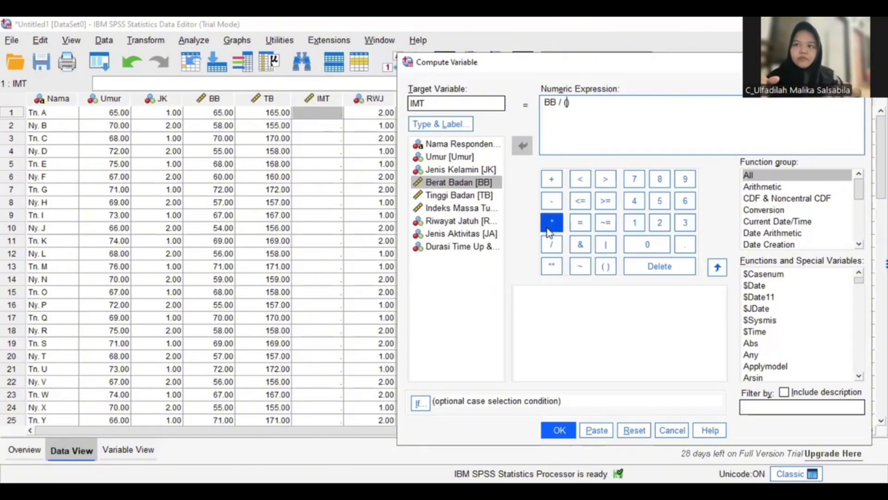
click(605, 266)
click(471, 197)
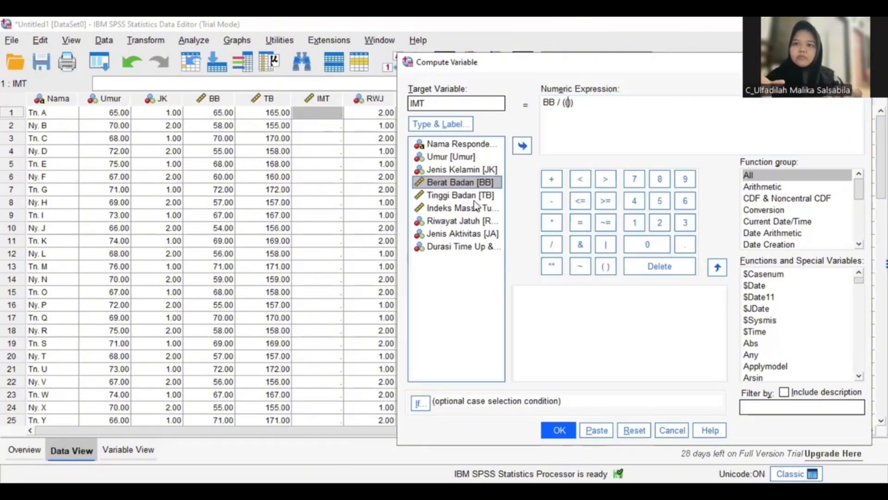
click(527, 145)
click(553, 245)
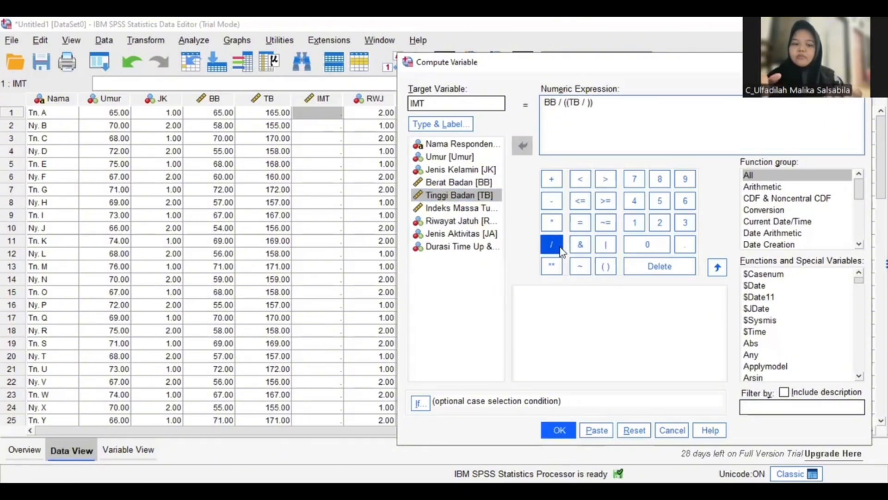
text(100)
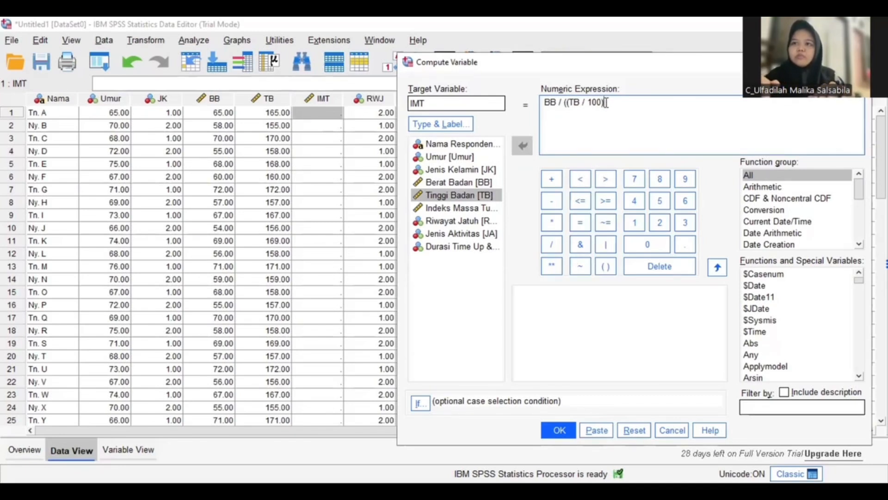
Complete the expression as BB / ((TB / 100) * (TB / 100)) and compute it into the existing IMT variable
click(552, 222)
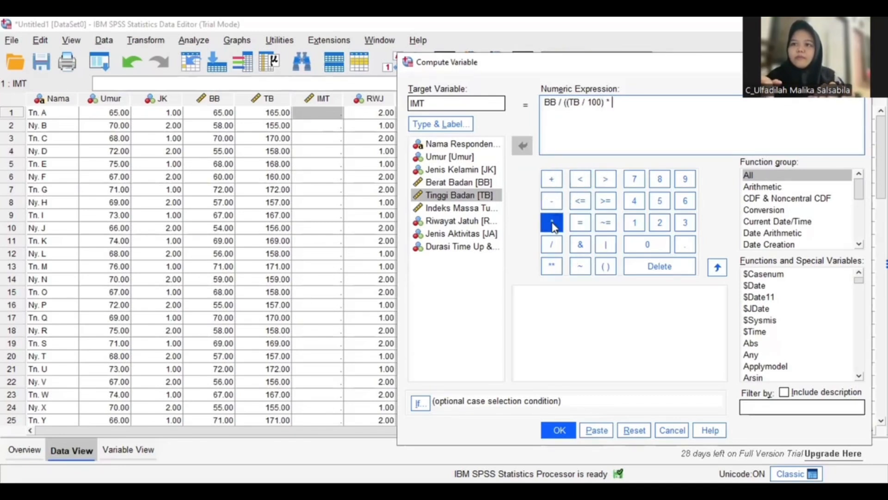
click(606, 262)
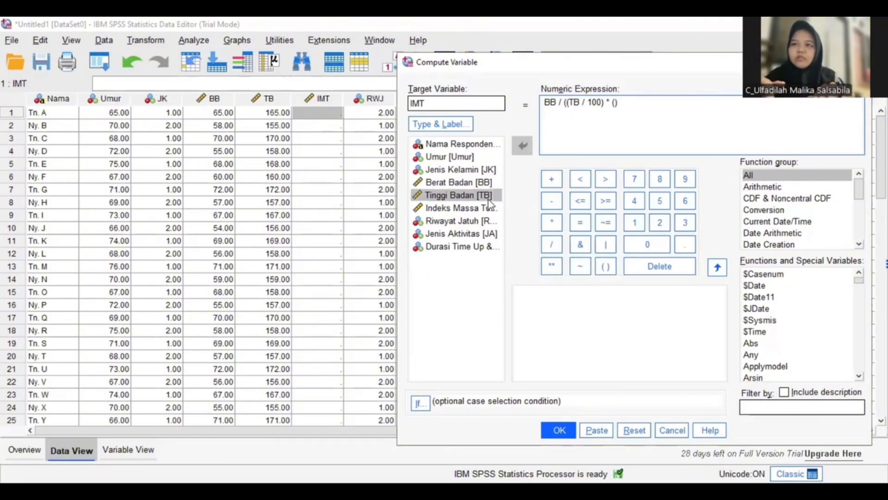
click(488, 196)
click(523, 145)
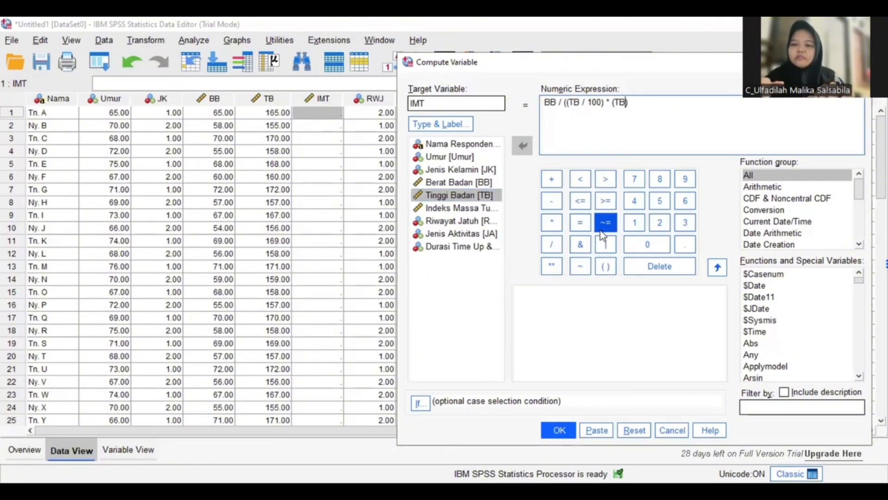
click(552, 244)
text(100)
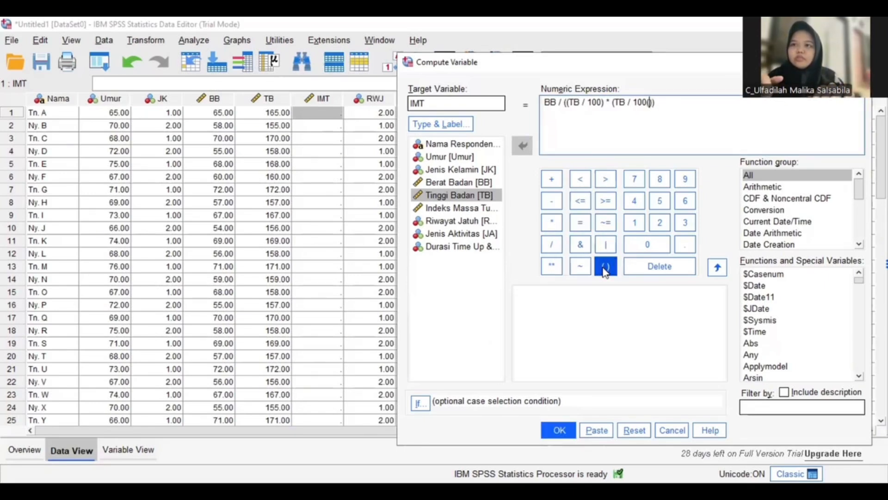
text())
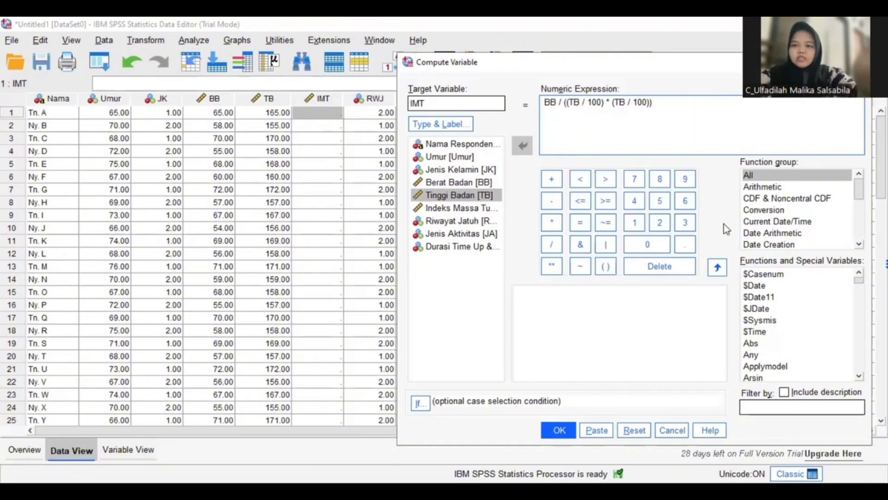
click(559, 430)
click(616, 274)
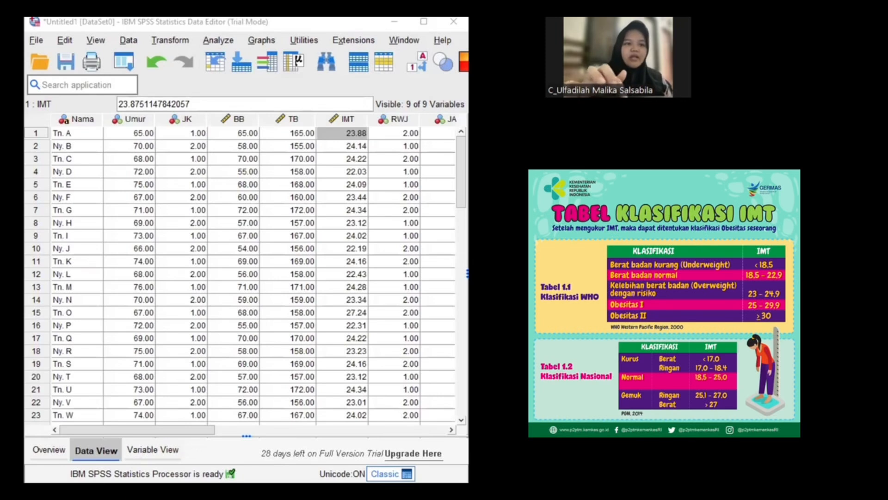
Open Recode into Different Variables and replace the DTUG input variable with IMT (Indeks Massa Tubuh)
click(163, 40)
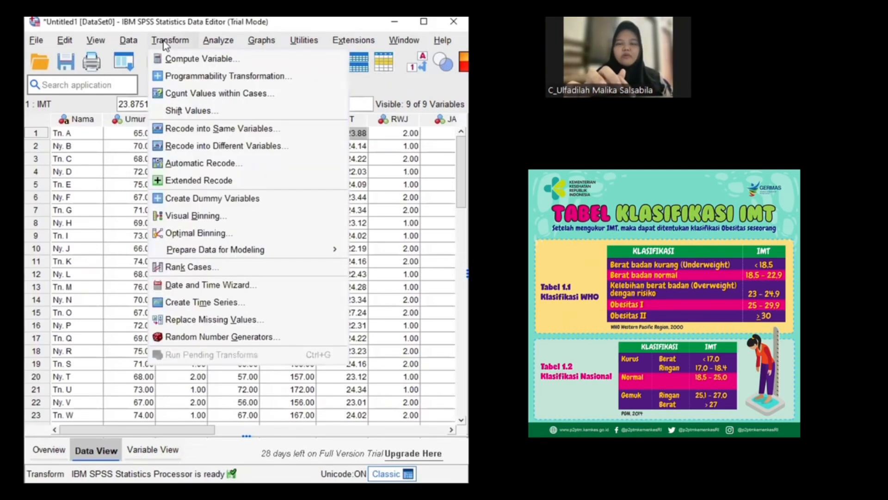
click(241, 145)
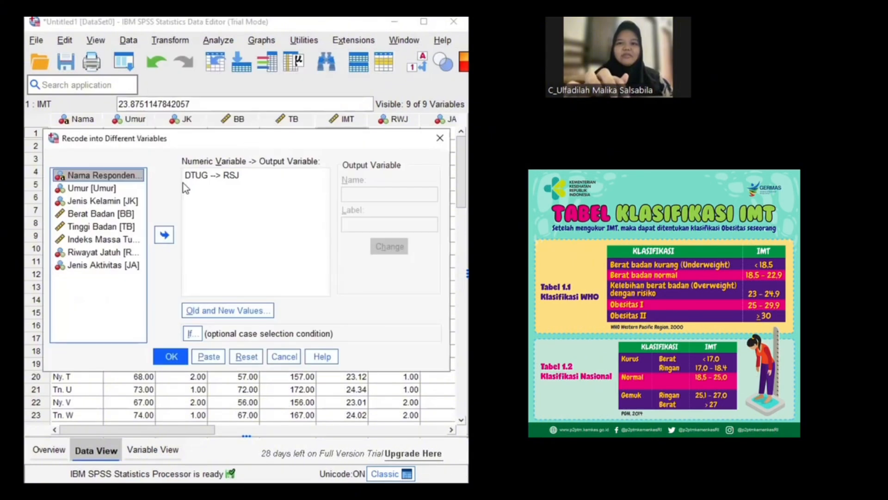
click(209, 178)
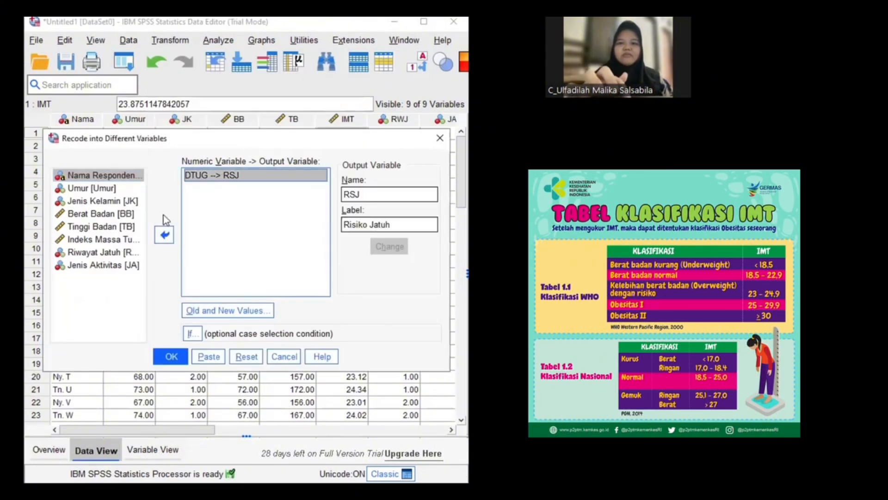
click(164, 235)
click(100, 240)
click(164, 235)
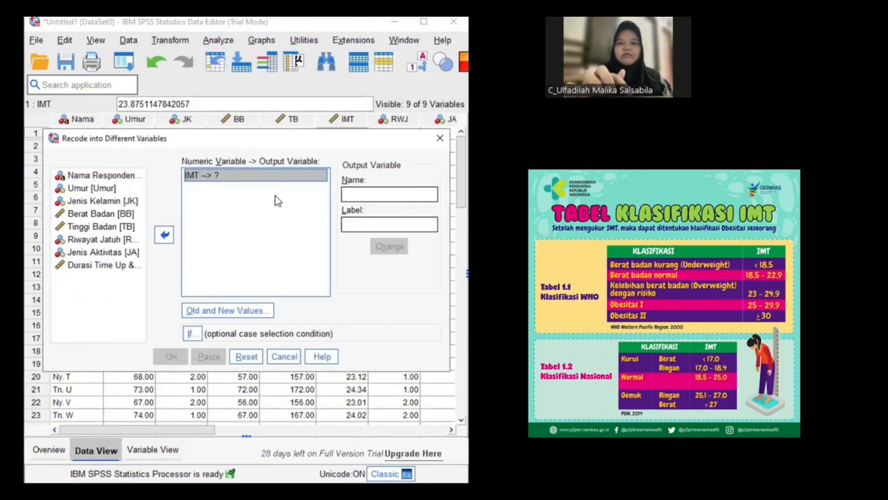
Name the output variable KIMT, label it "Kategori Index Masa Tubuh" and assign it to IMT
click(354, 197)
text(KIMT)
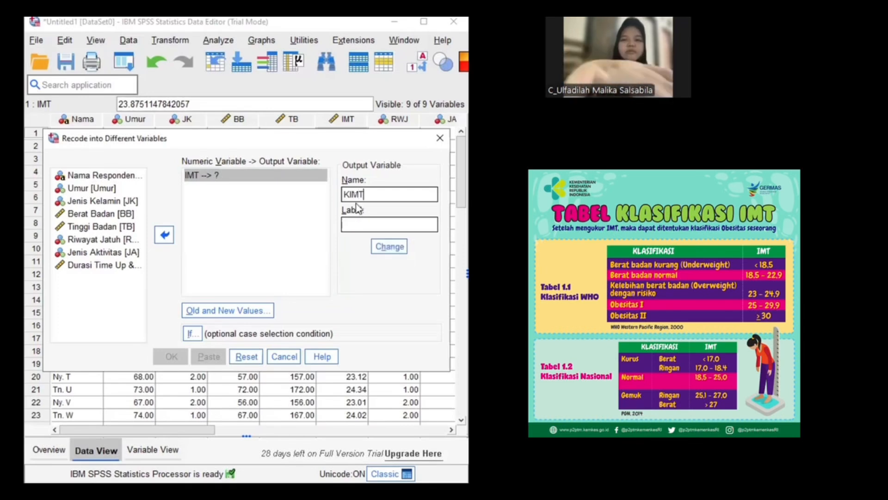
click(360, 225)
text(Kategori Index )
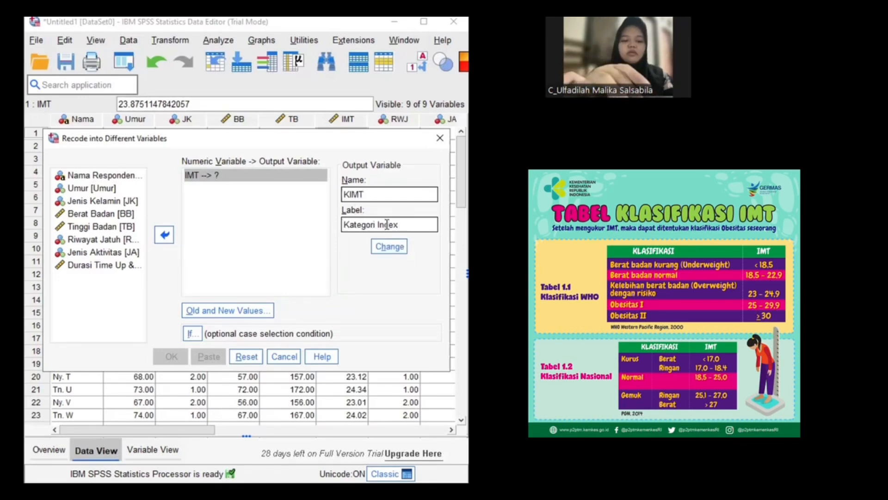
text(Masa)
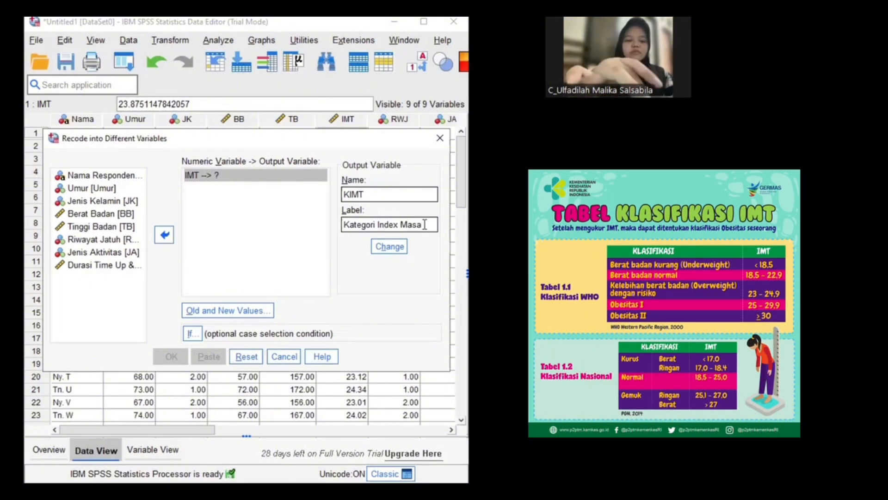
text( Tub)
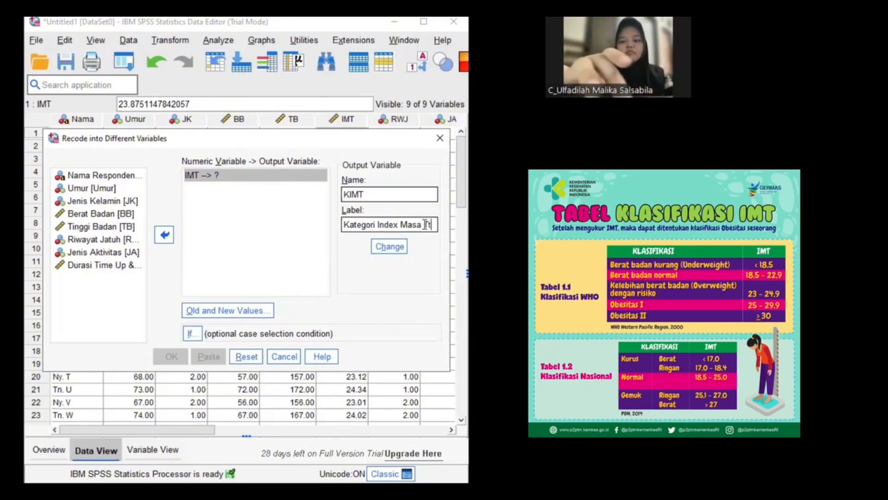
click(390, 246)
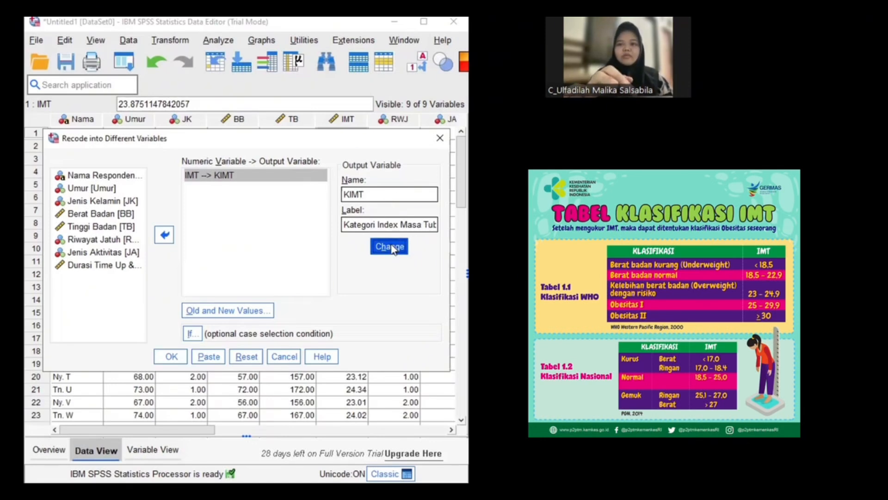
Open the old and new values and add a rule recoding lowest through 18.50 as 1
click(254, 313)
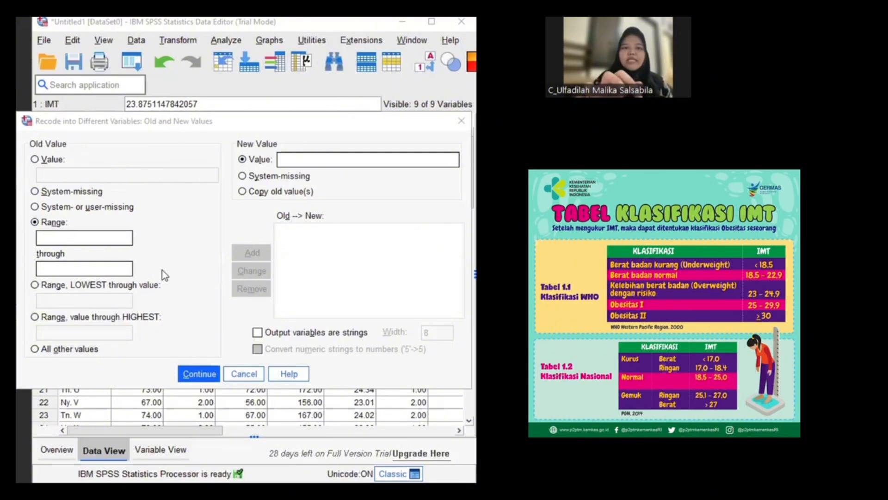
click(59, 300)
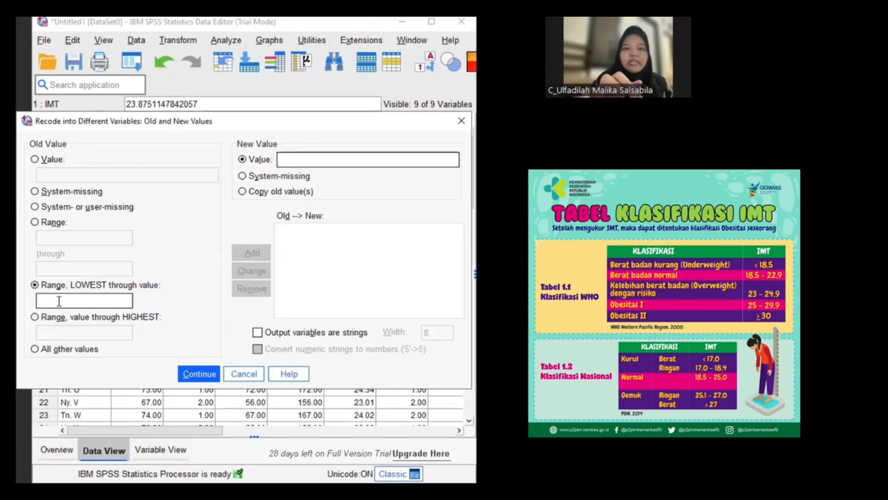
text(18)
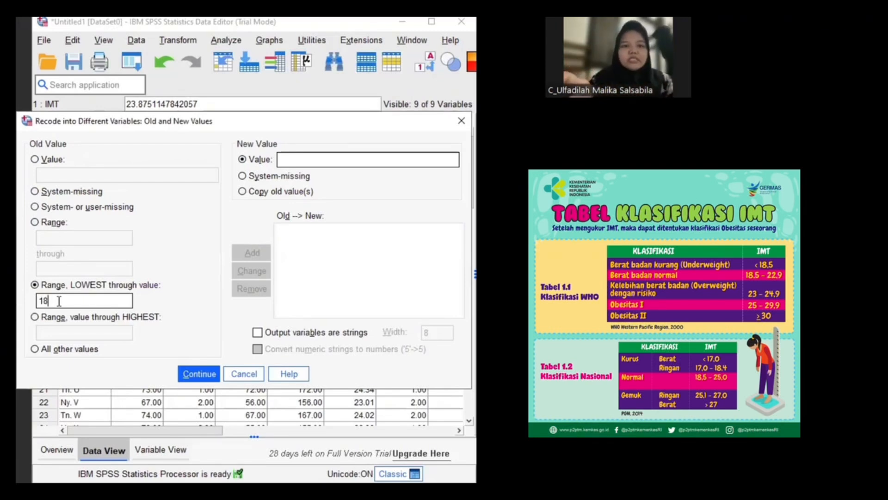
text(.5)
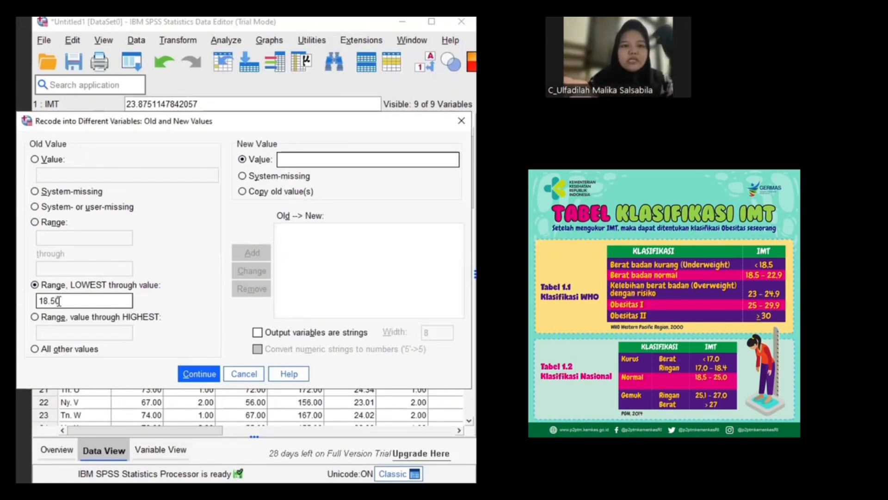
click(282, 160)
text(1)
click(252, 253)
Add a recode rule that maps the range 18.50 through 22.9 to the new value 2
click(301, 156)
text(2)
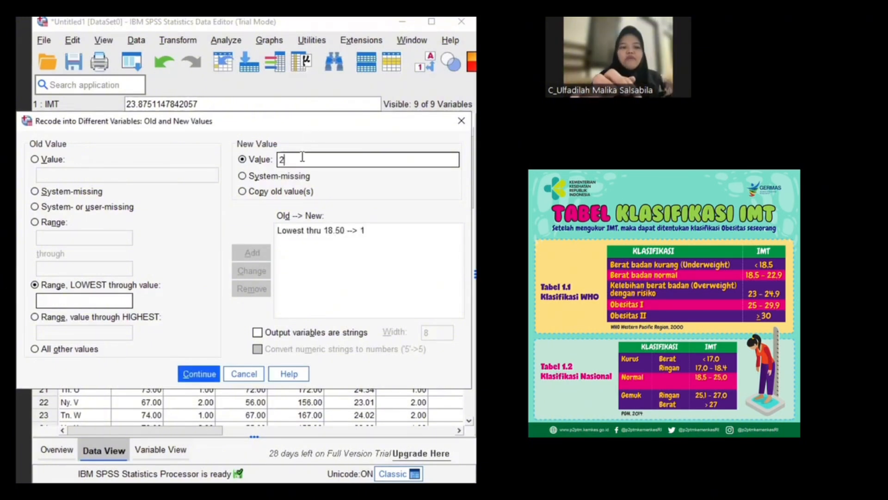
click(35, 223)
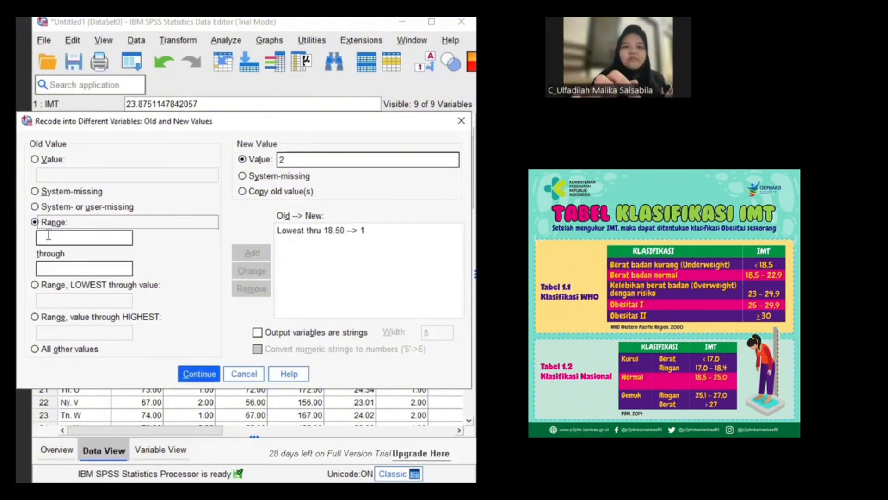
click(48, 236)
text(18)
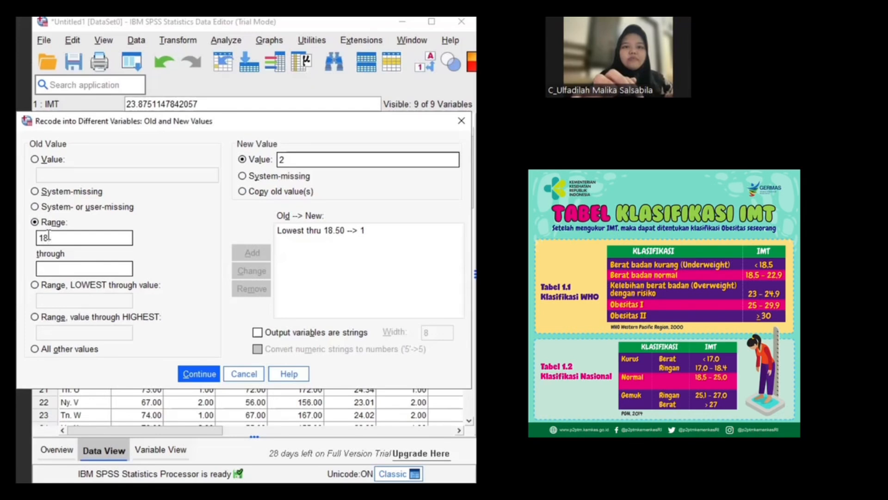
text(.50)
click(55, 267)
text(22.9)
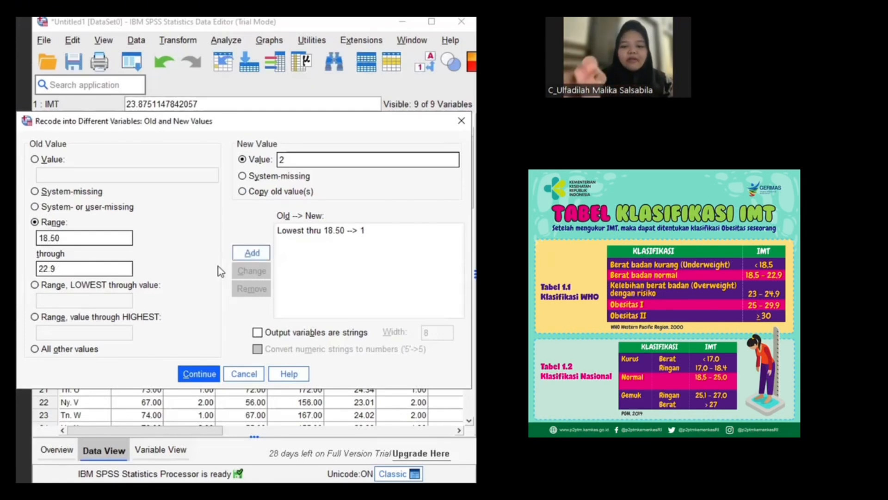
click(251, 253)
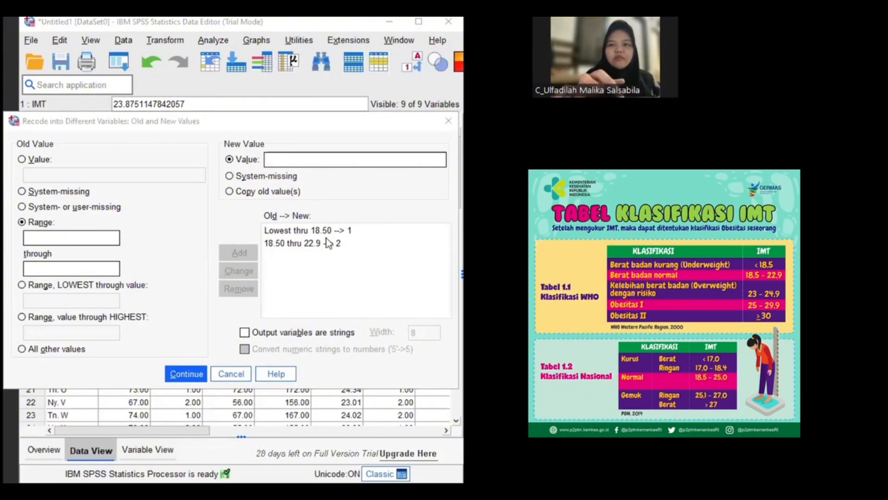
Add a recode rule that maps the range 23.00 through 24.90 to the new value 3
click(306, 160)
text(3)
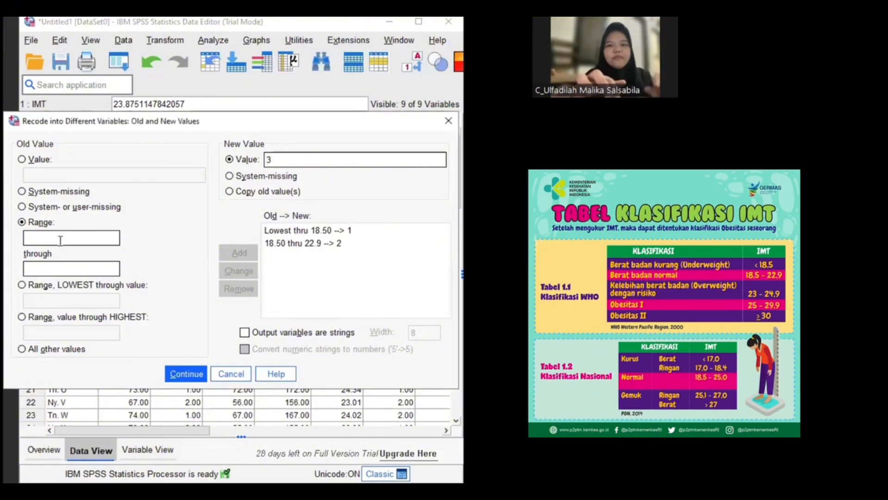
text(23.00)
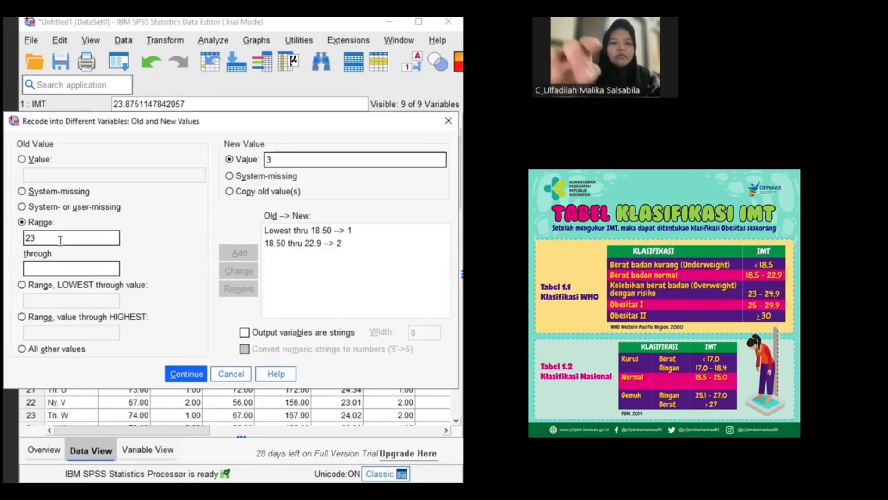
click(59, 265)
text(24.)
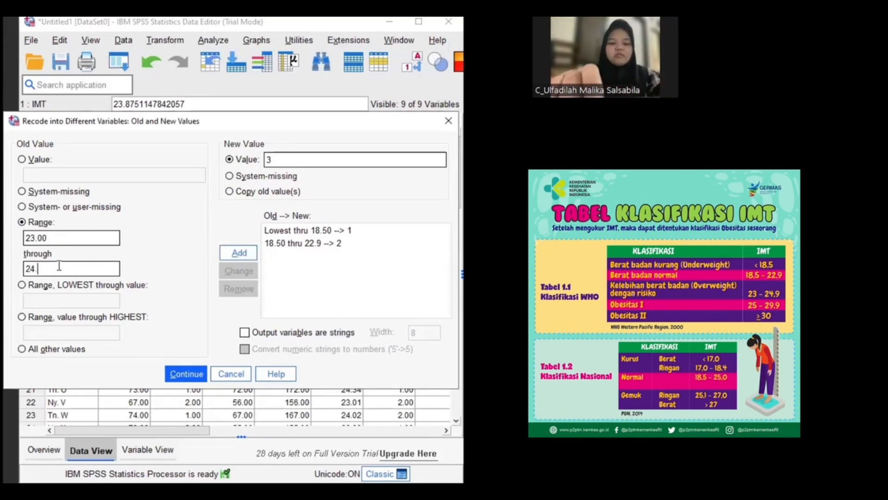
text(90)
click(239, 254)
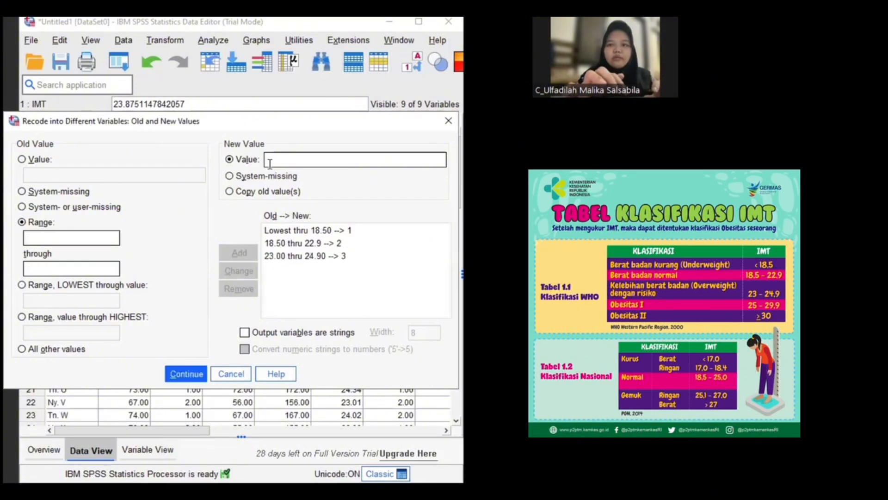
Add a recode rule that maps the range 25.00 through 29.90 to the new value 4
click(275, 159)
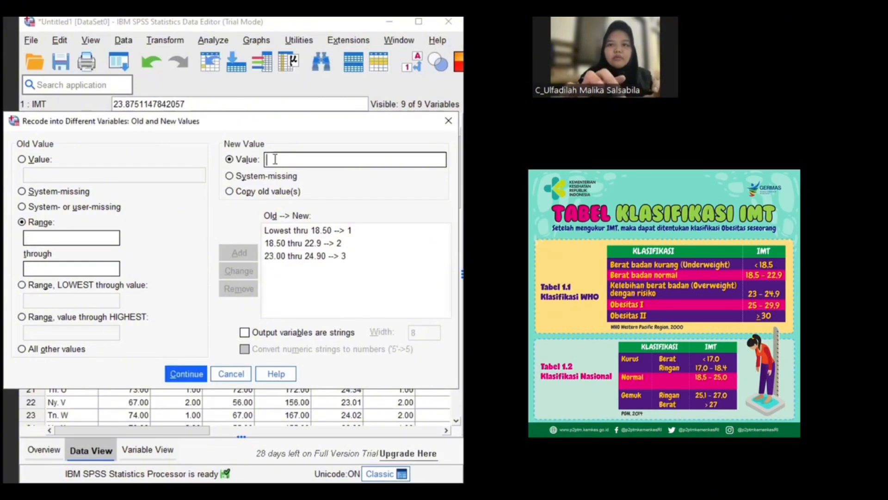
click(46, 233)
text(25.)
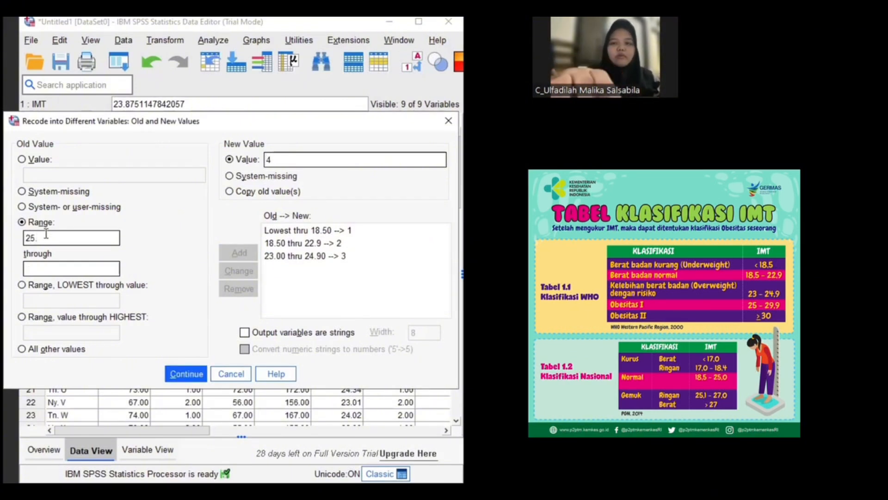
text(00)
click(53, 265)
text(2)
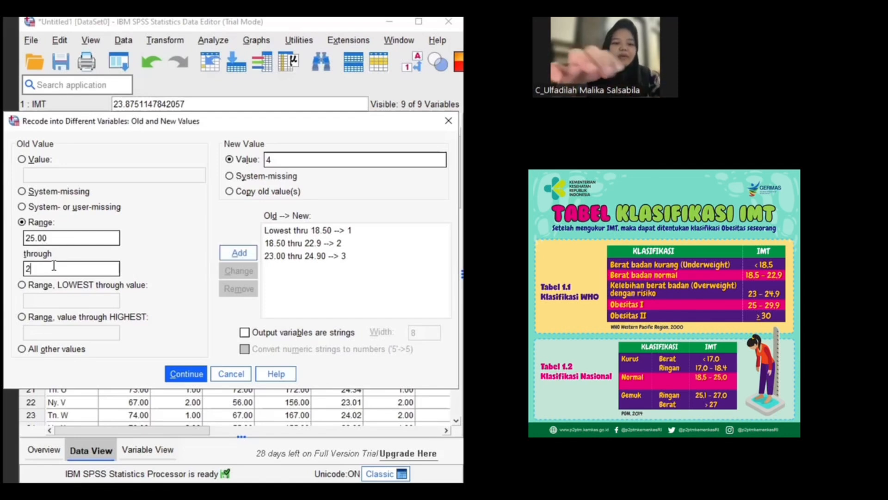
text(9)
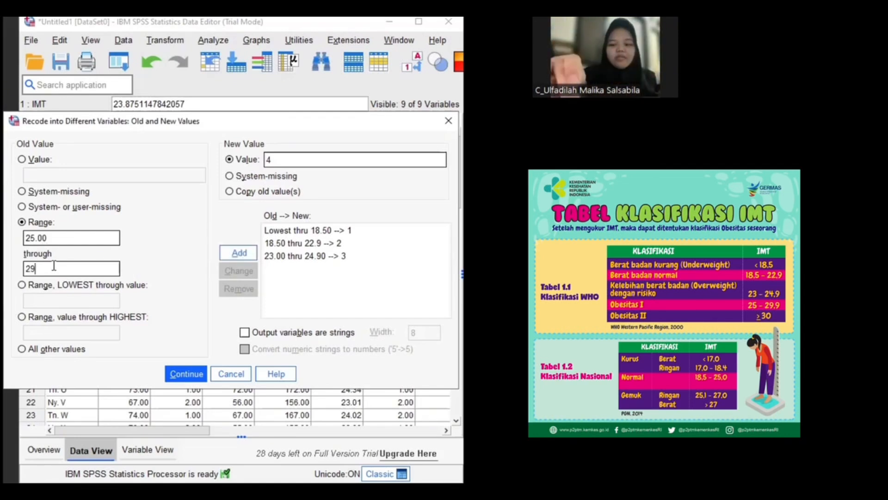
text(.90)
click(240, 253)
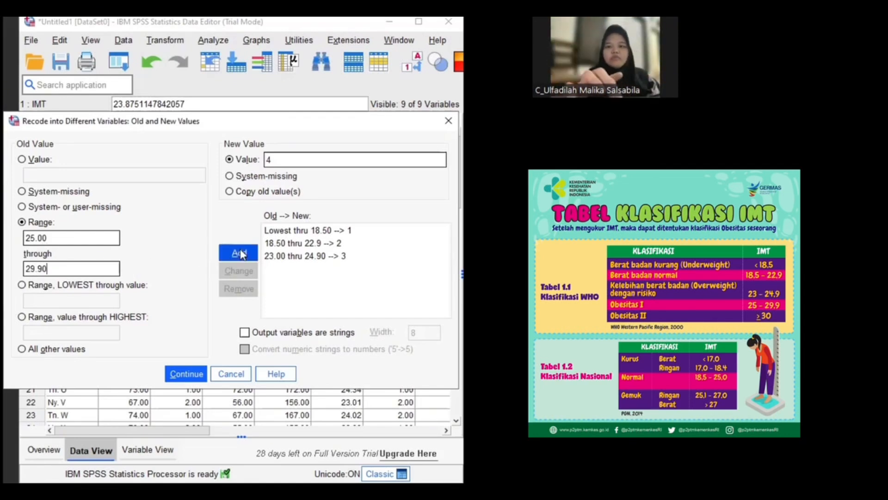
Add a recode rule that maps 30 through the highest value to the new value 5
click(309, 158)
text(5)
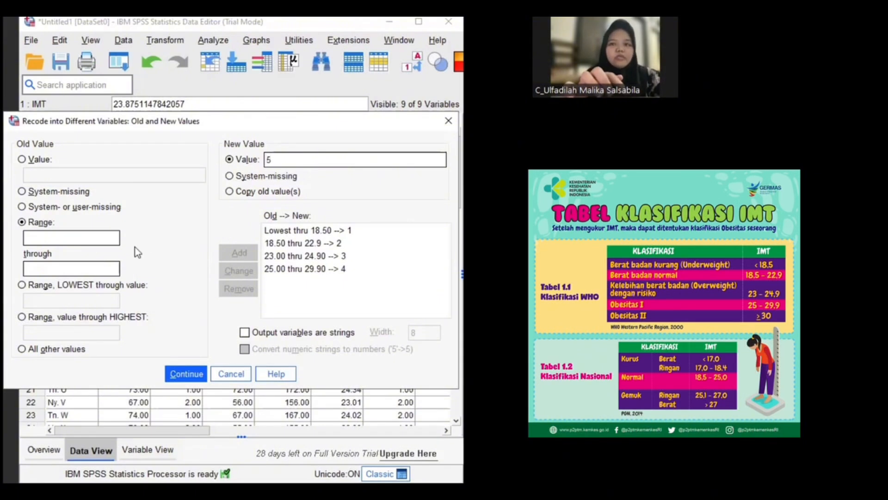
click(22, 317)
click(38, 331)
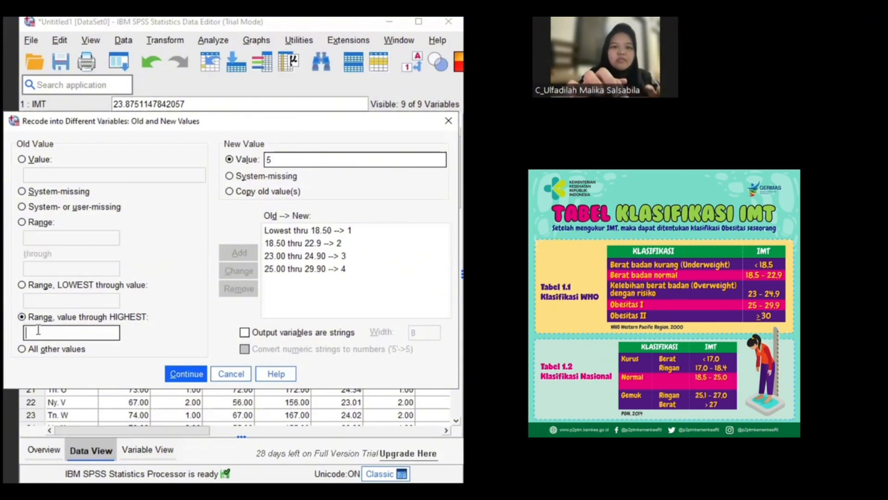
text(30)
click(234, 255)
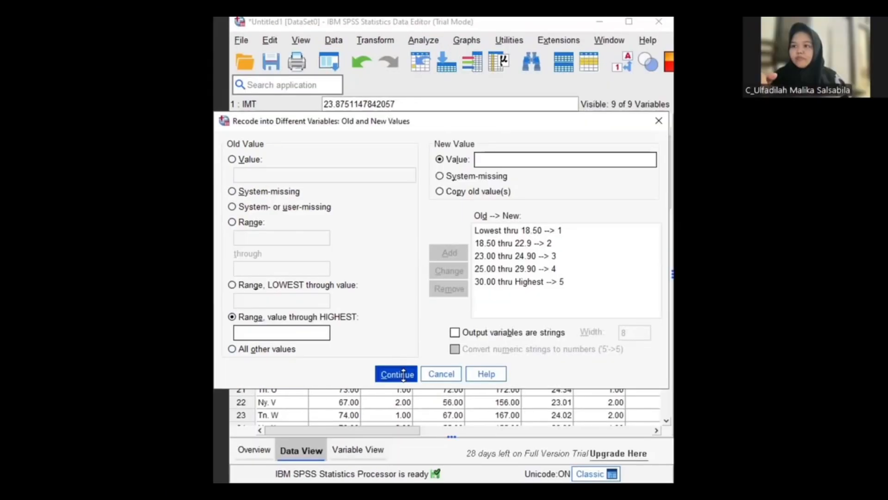
Accept the old-to-new value rules and run the recode of IMT into KIMT
click(403, 374)
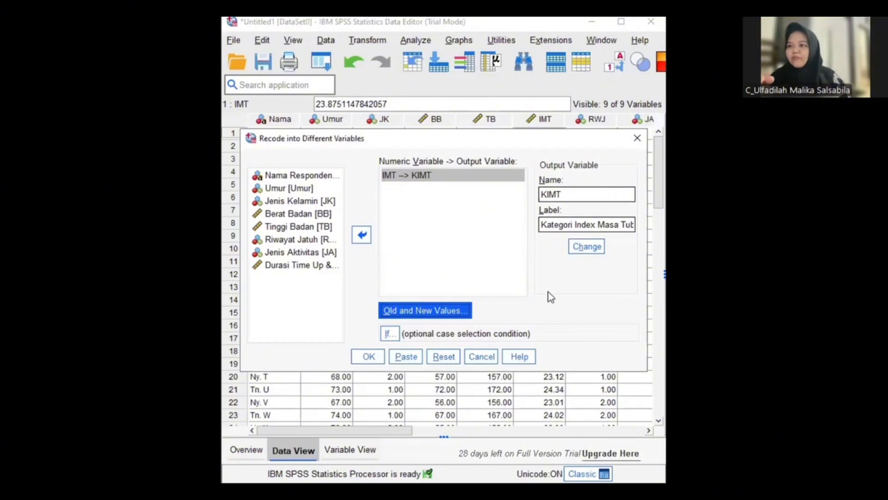
click(574, 249)
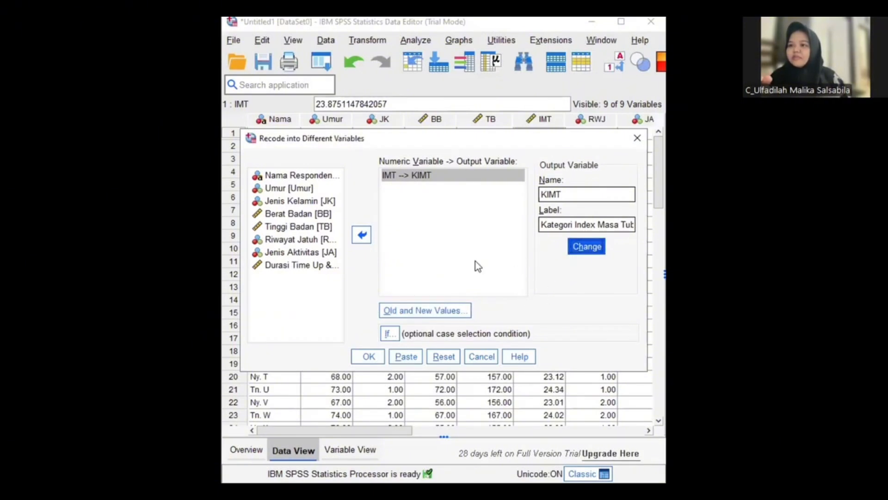
click(370, 357)
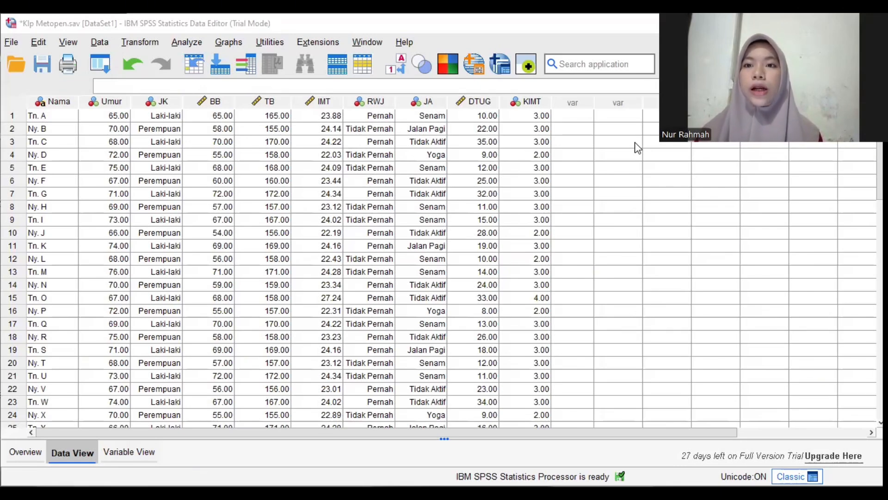
Set up a recode of the Time Up & Go duration into a different variable named RSJ with the label Risiko Jatuh
click(140, 41)
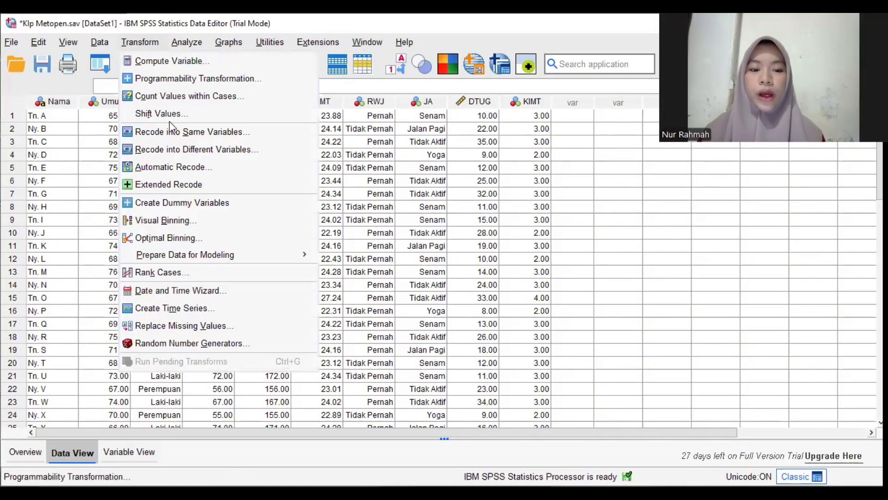
click(186, 153)
click(515, 278)
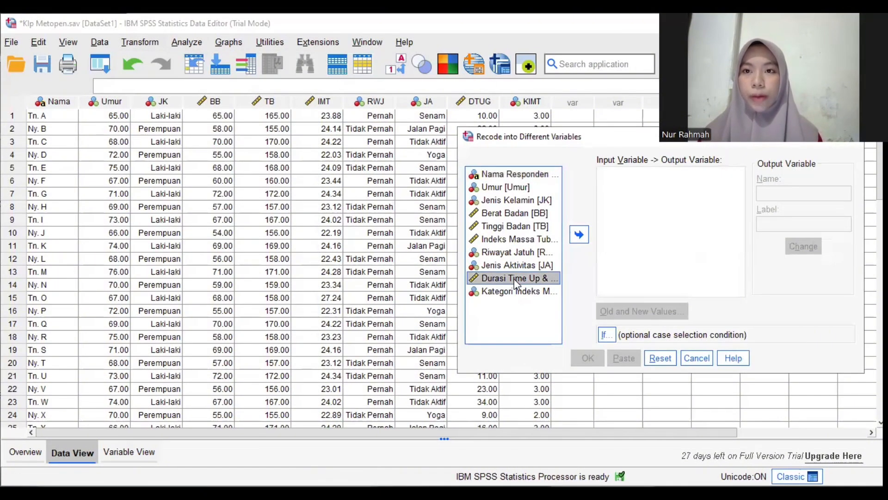
click(580, 235)
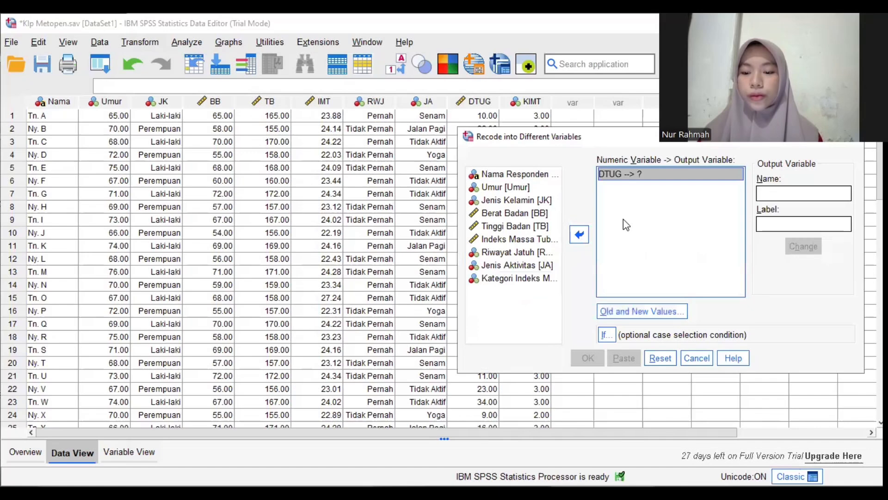
click(778, 192)
text(RSJ)
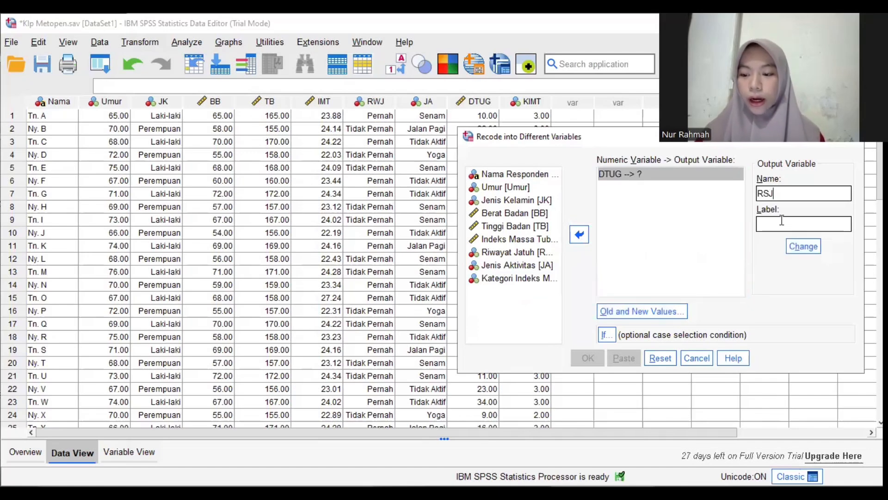
text(Risiko J)
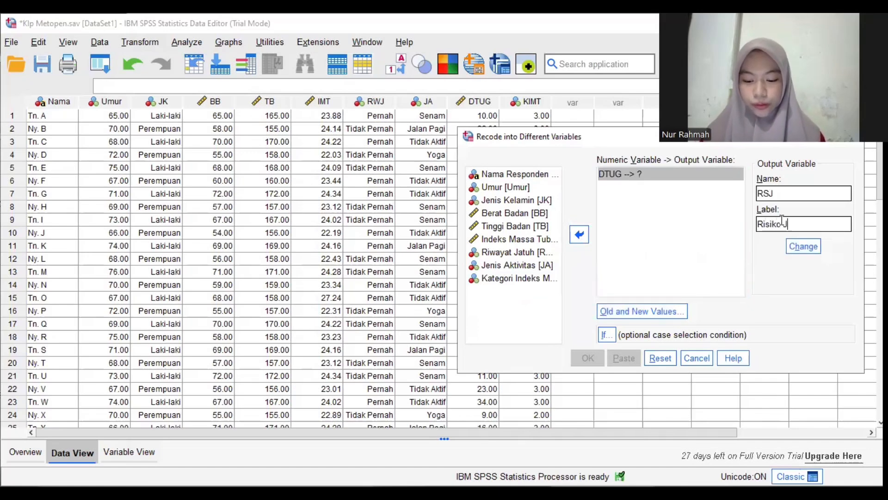
text(atuh)
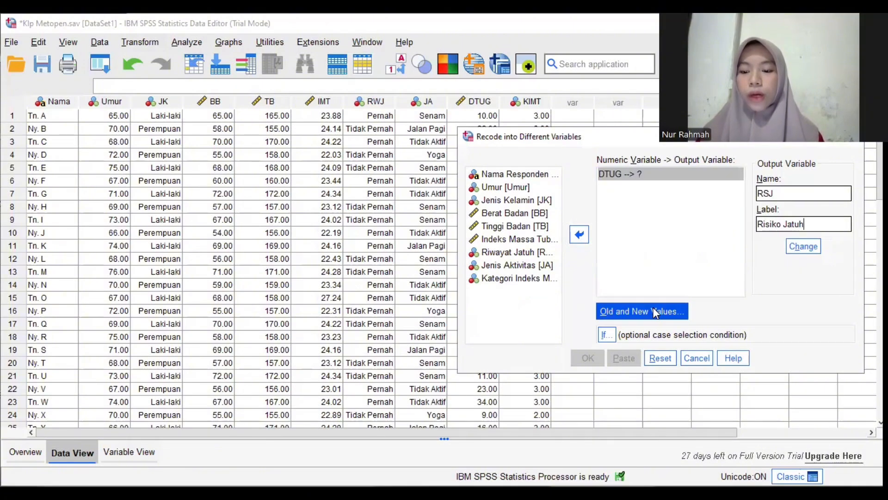
Add an old-to-new value rule that maps the lowest value through 10 to the new value 1
click(656, 313)
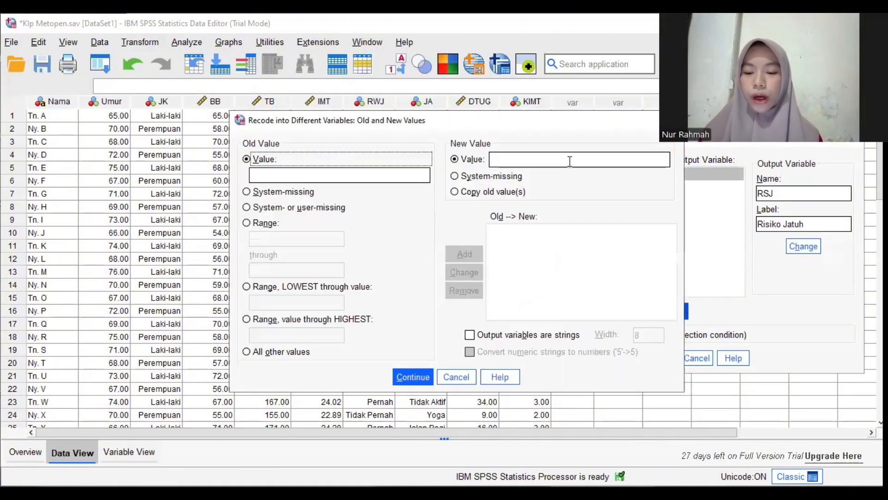
click(570, 159)
text(1)
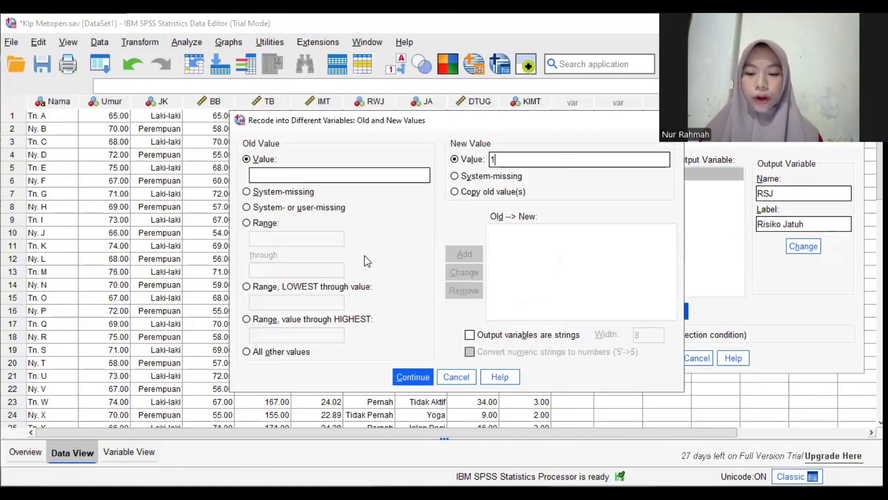
click(255, 291)
click(259, 302)
text(10)
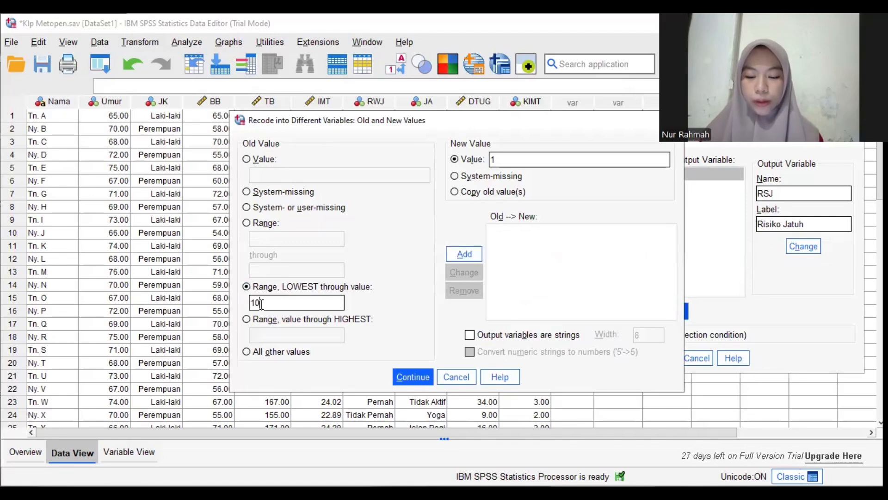
click(460, 253)
Add a recode rule that maps the range 11 through 20 to the new value 2
click(527, 160)
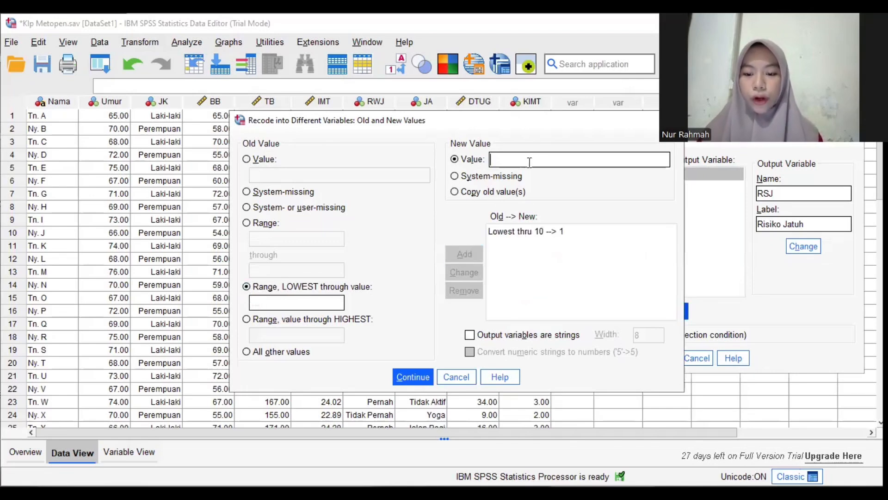
text(2)
click(254, 224)
click(260, 238)
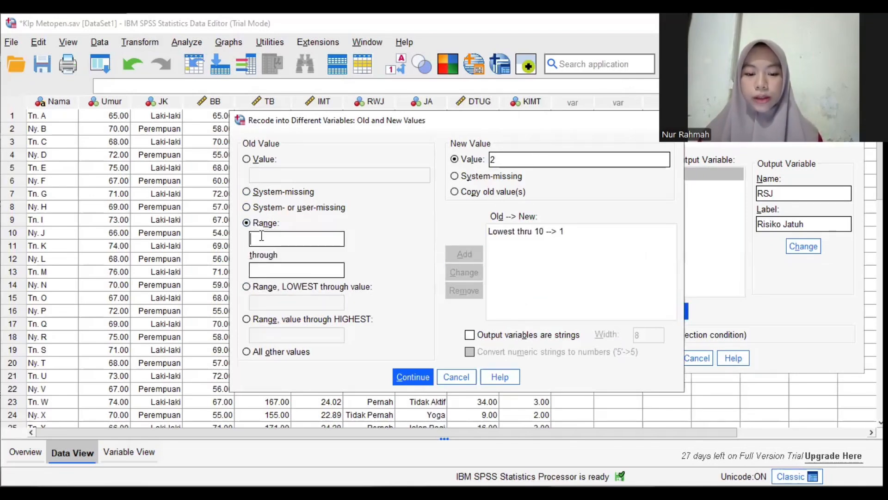
text(11)
click(270, 268)
text(20)
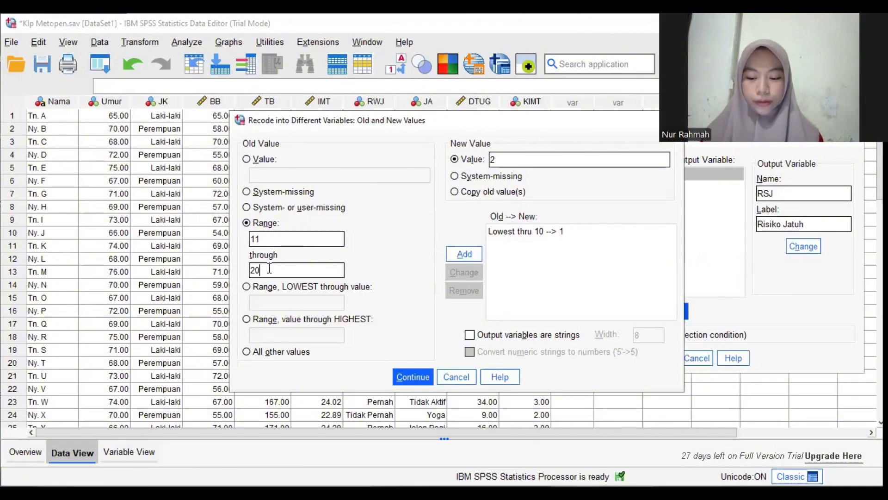
click(462, 254)
Add a recode rule that maps 21 through the highest value to the new value 3
click(519, 157)
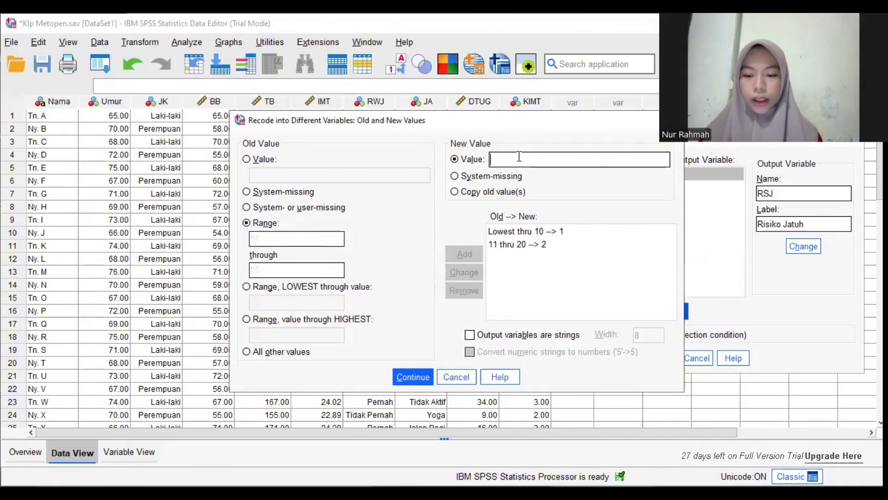
text(3)
click(254, 319)
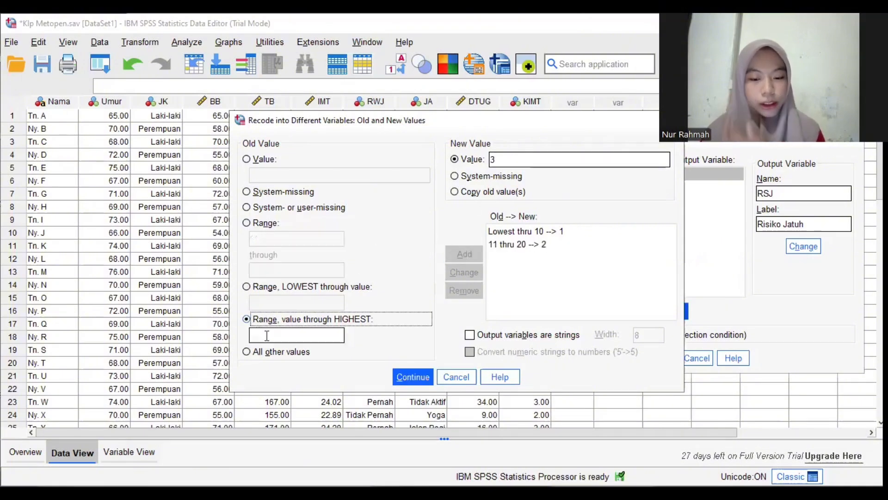
click(275, 336)
text(21)
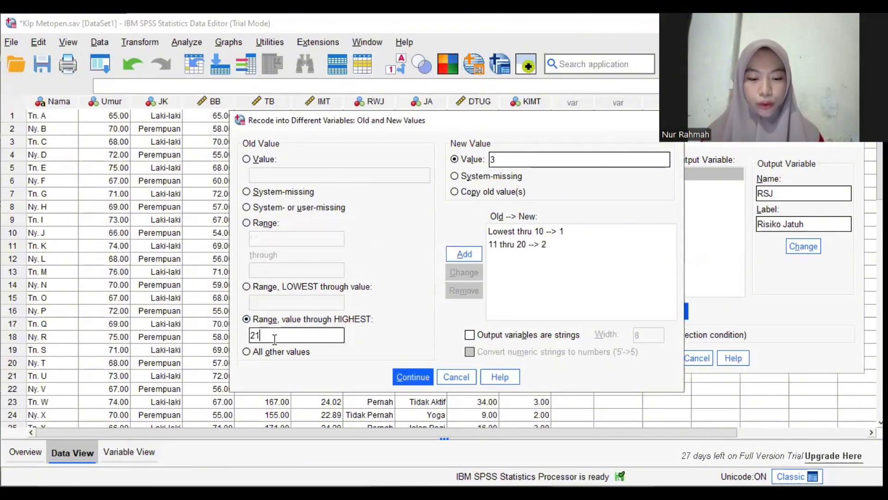
click(466, 256)
Accept the value rules, assign RSJ as the output variable for DTUG, and run the recode
click(413, 376)
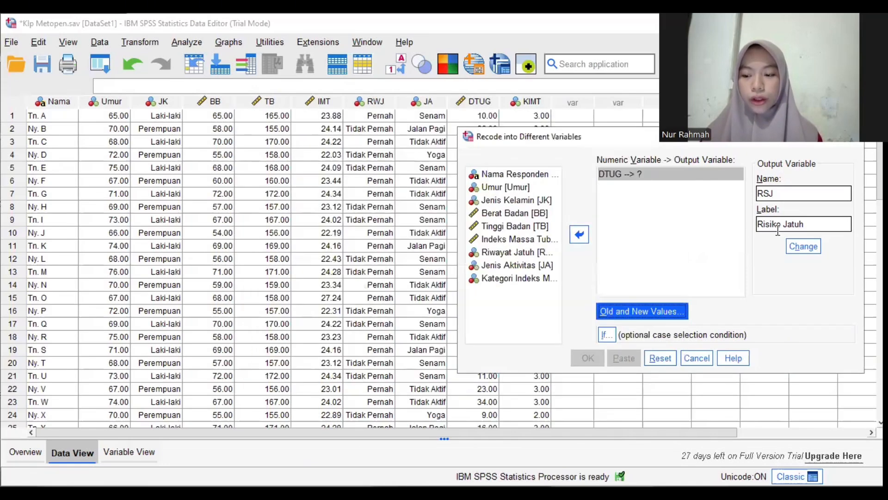
click(795, 245)
click(588, 359)
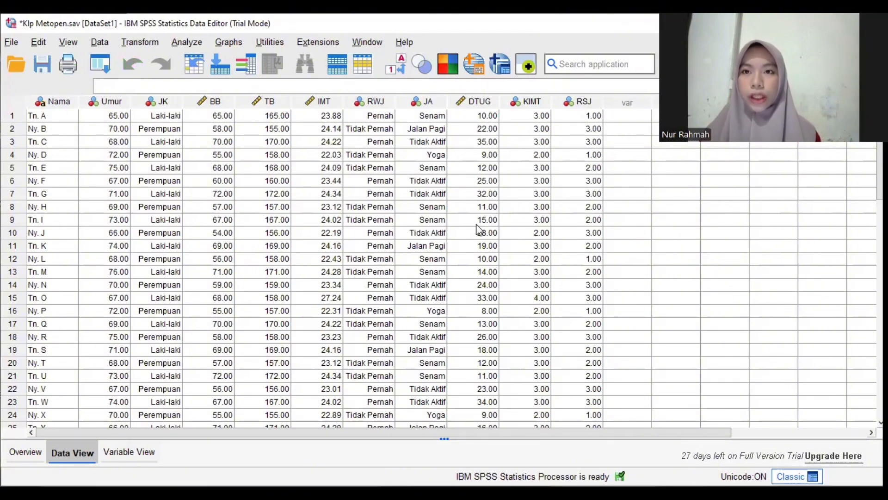
Open the value labels of the KIMT variable and label value 1 as Underweight
click(127, 453)
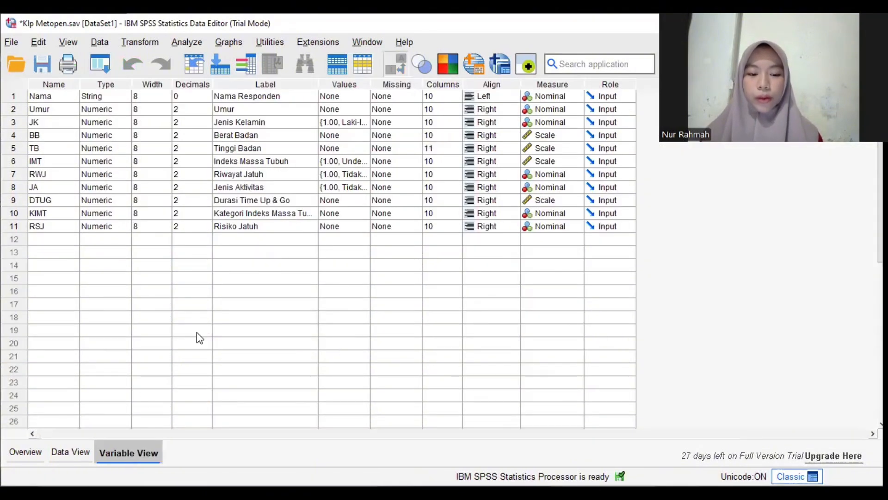
click(349, 216)
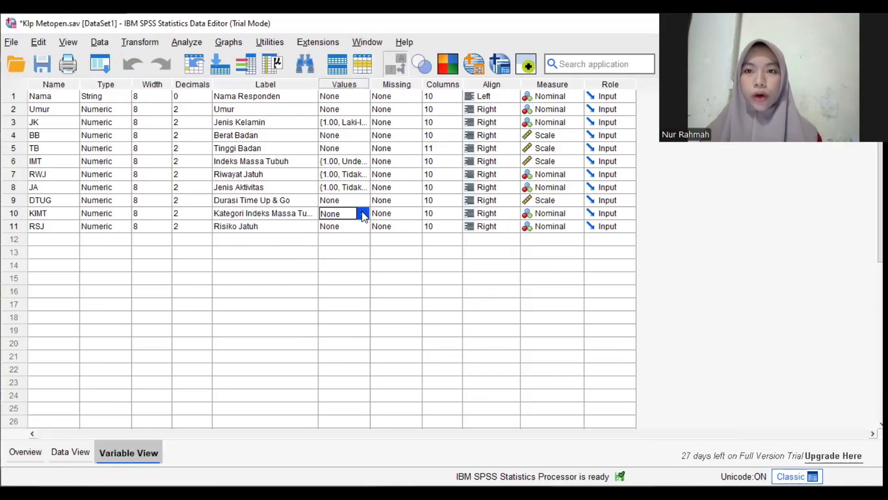
click(363, 216)
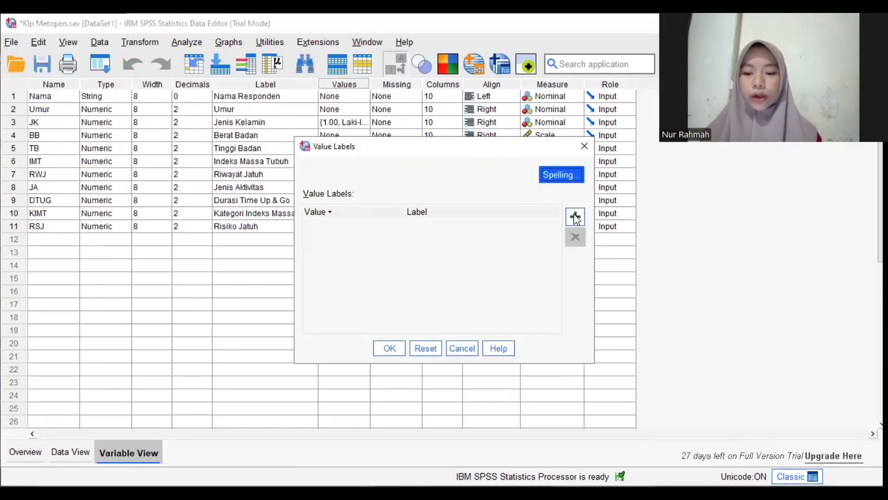
click(575, 216)
text(1)
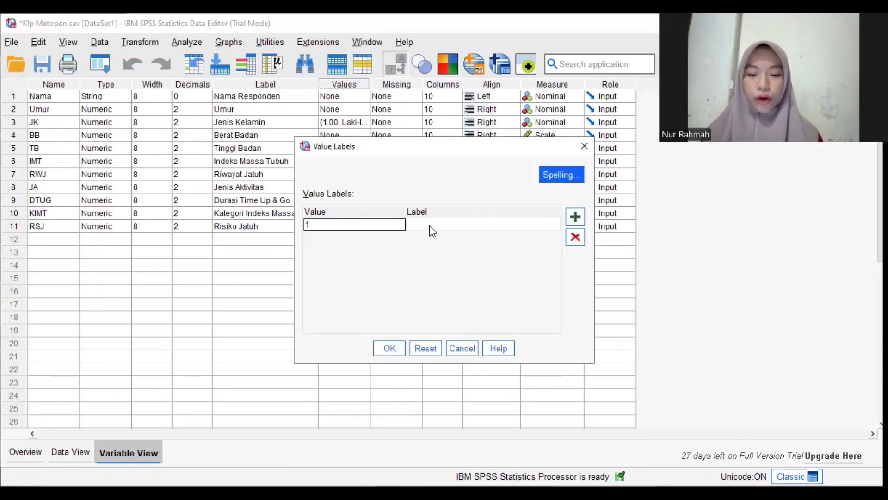
click(431, 227)
text(Underweight)
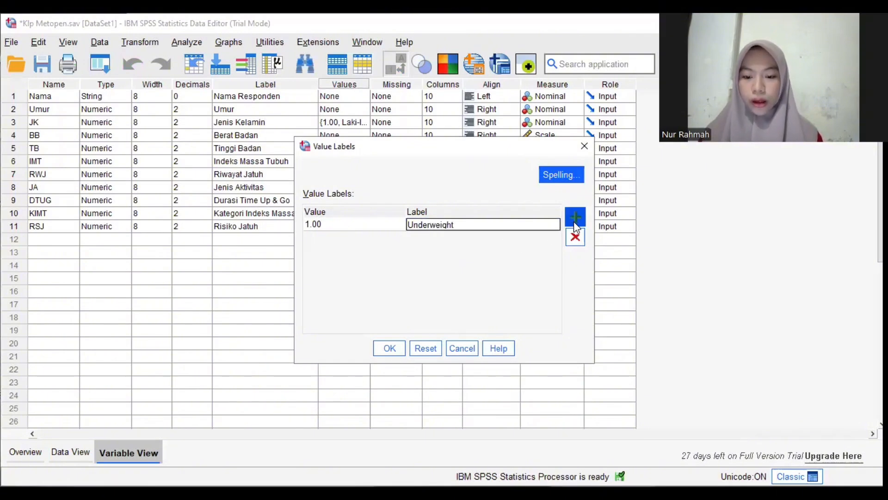
Add a KIMT value label that names value 2 Normal
click(574, 222)
text(2)
click(515, 236)
text(No)
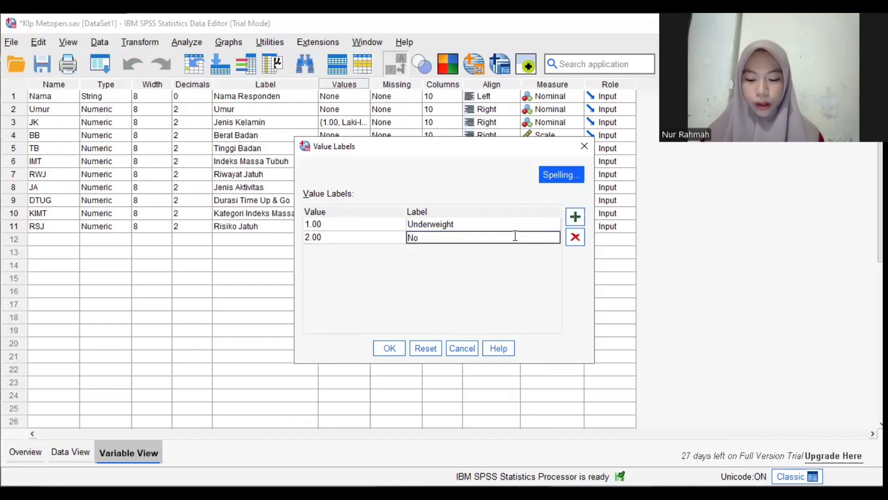
text(rmal)
Add a KIMT value label that names value 3 Overweight
click(574, 216)
text(3)
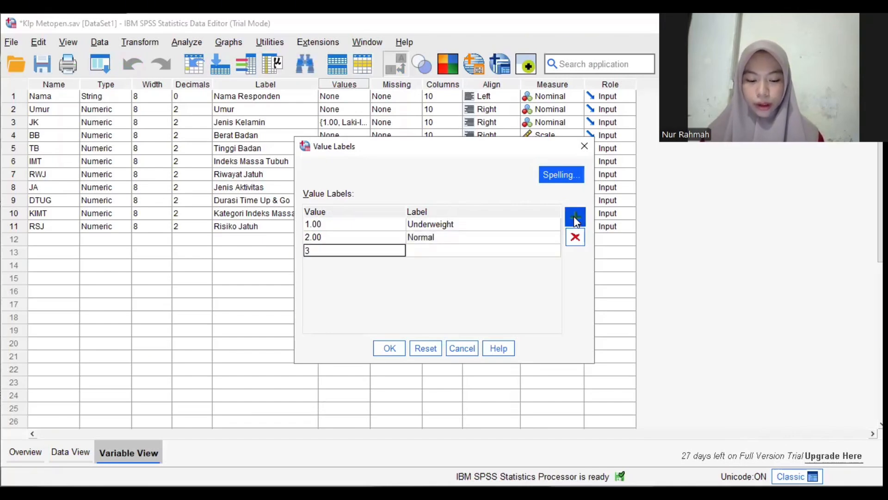
key(Tab)
text(Overweight)
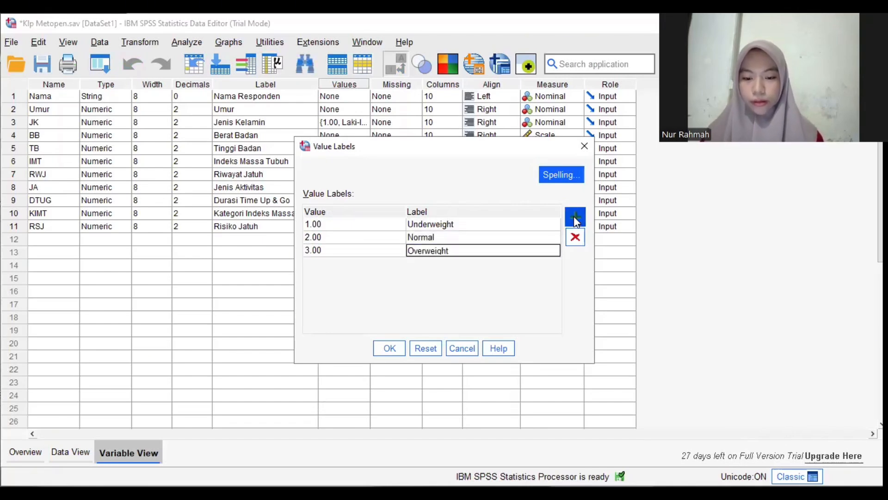
Add a KIMT value label that names value 4 Obesitas I
click(574, 216)
text(4)
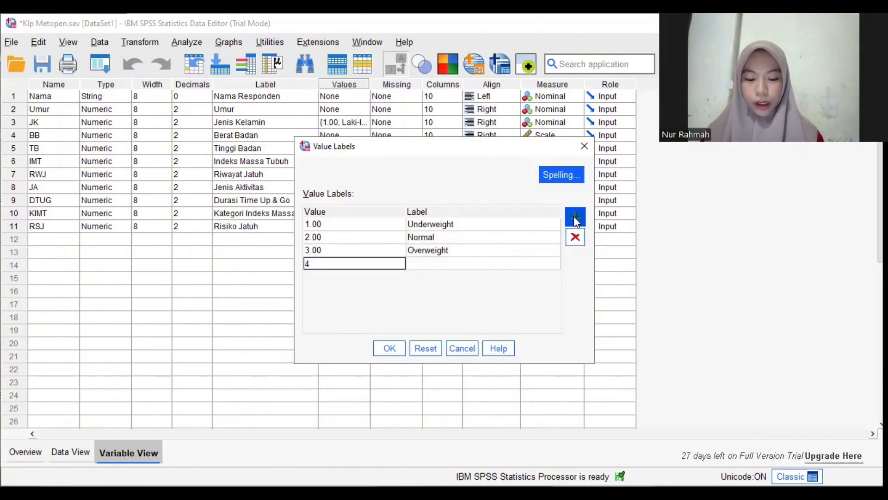
key(Tab)
text(Ob)
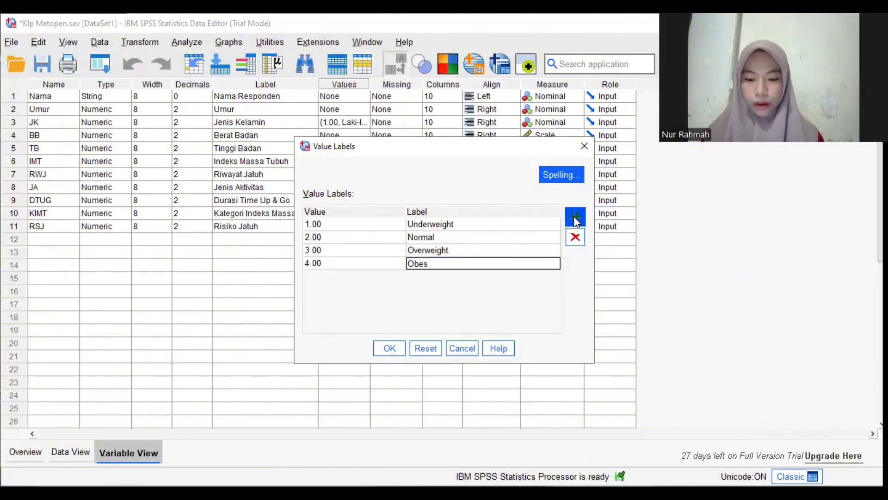
text(esitas I)
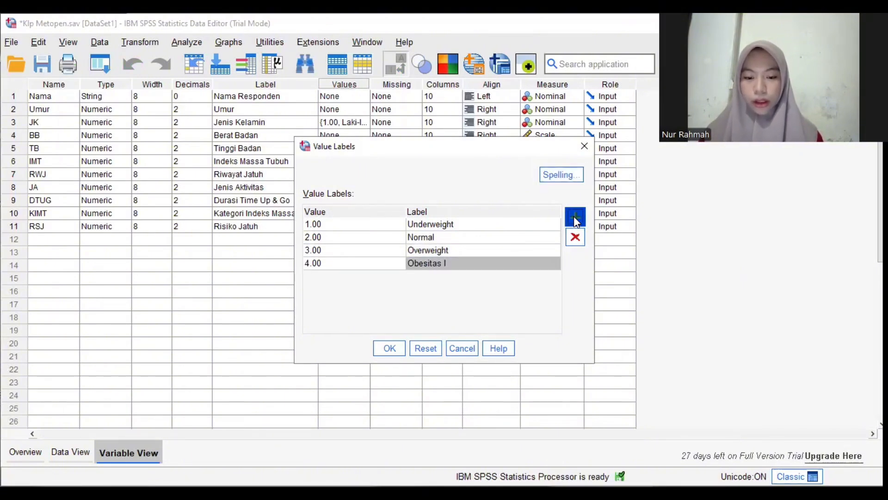
Add a KIMT value label that names value 5 Obesitas II and accept the label set
click(574, 216)
text(5)
key(Tab)
text(O)
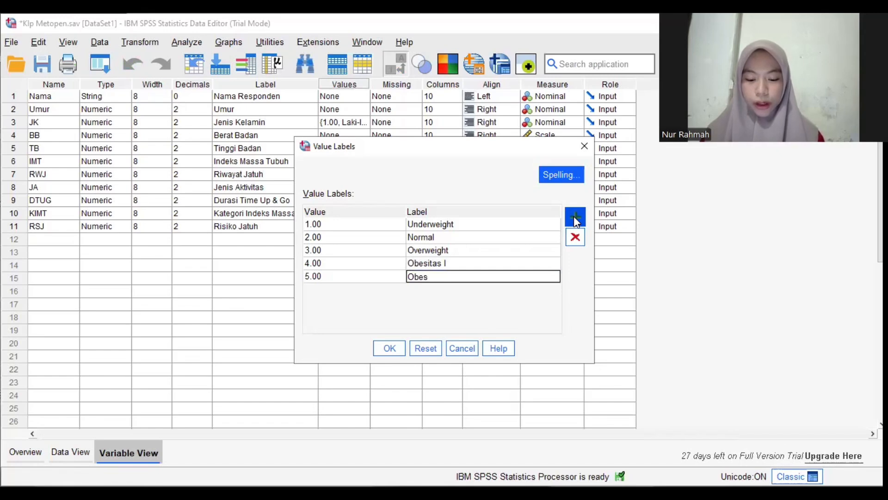
text(besitas II)
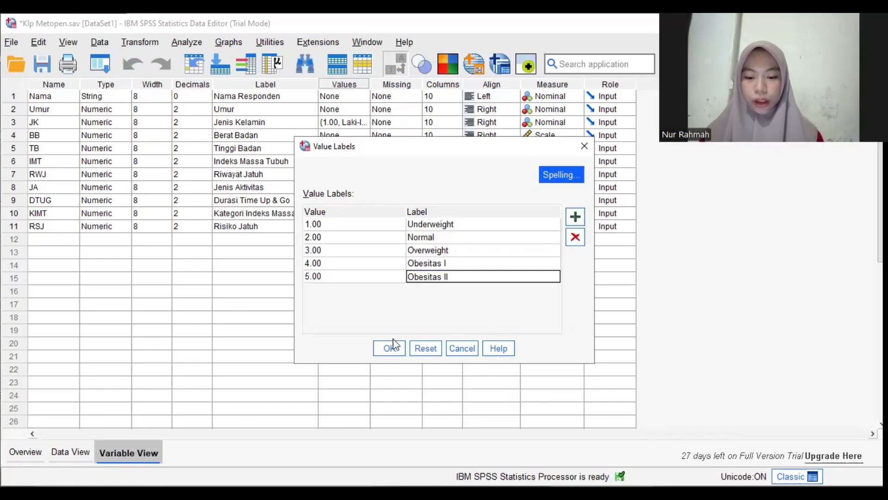
click(394, 354)
Open the value labels of the RSJ variable and label value 1 as Normal
click(359, 226)
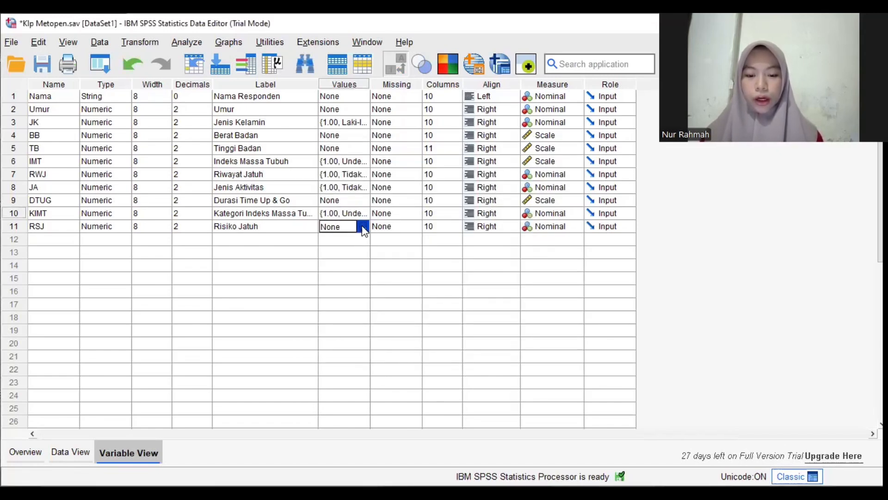
click(365, 226)
click(575, 217)
text(1)
key(Tab)
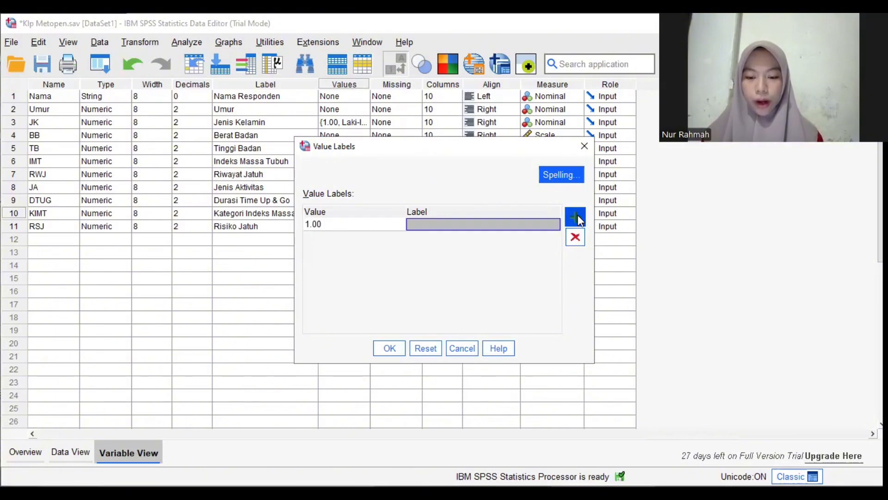
text(Normal)
Add an RSJ value label that names value 2 Mobilitas Baik, and insert an empty row for another label
click(576, 219)
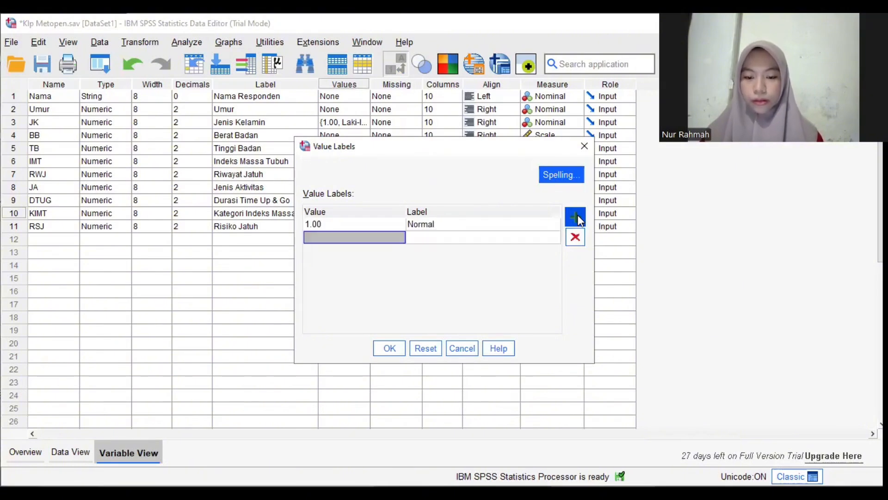
text(2)
key(Tab)
text(Mobi)
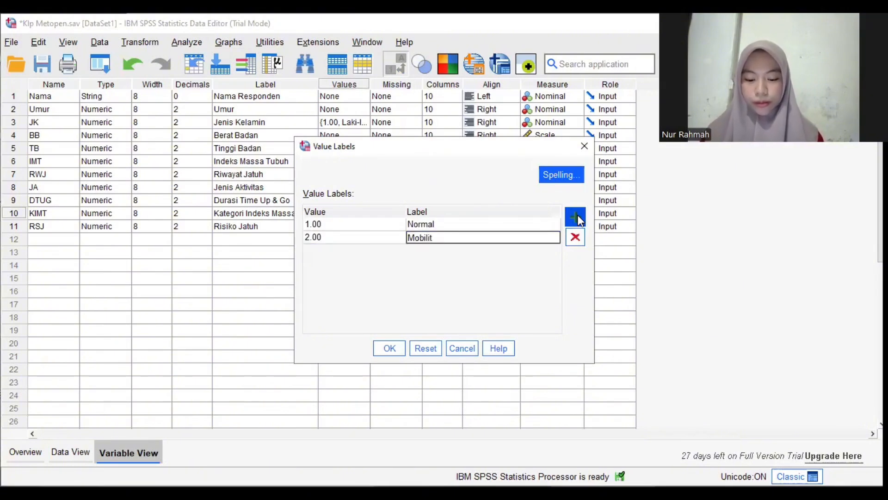
click(577, 215)
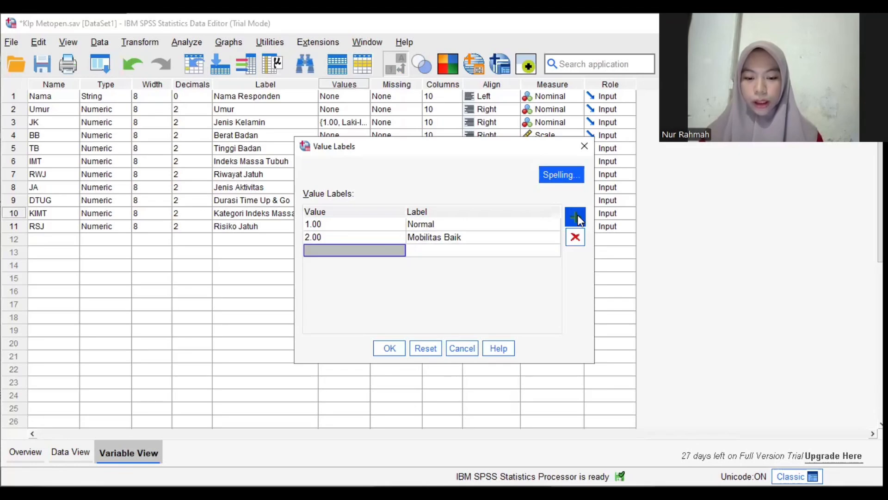
Add an RSJ value label that names value 3 Masalah and accept the label set
text(3)
key(Tab)
text(Masalah)
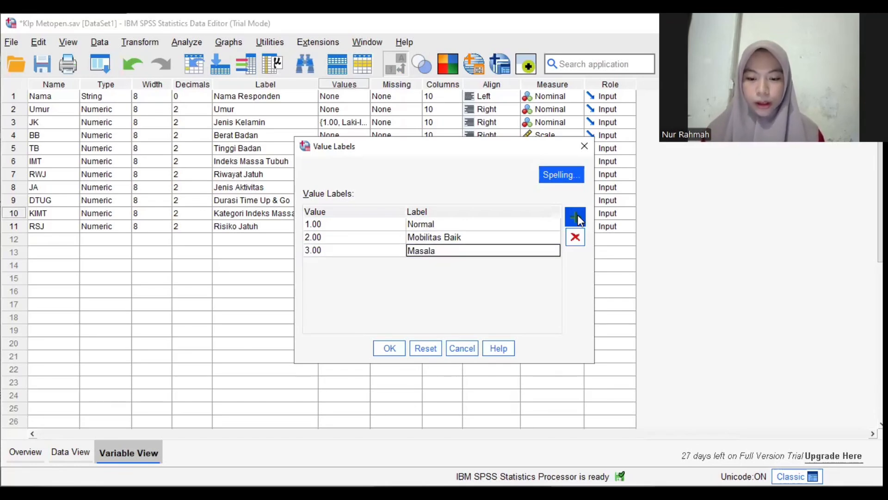
click(390, 348)
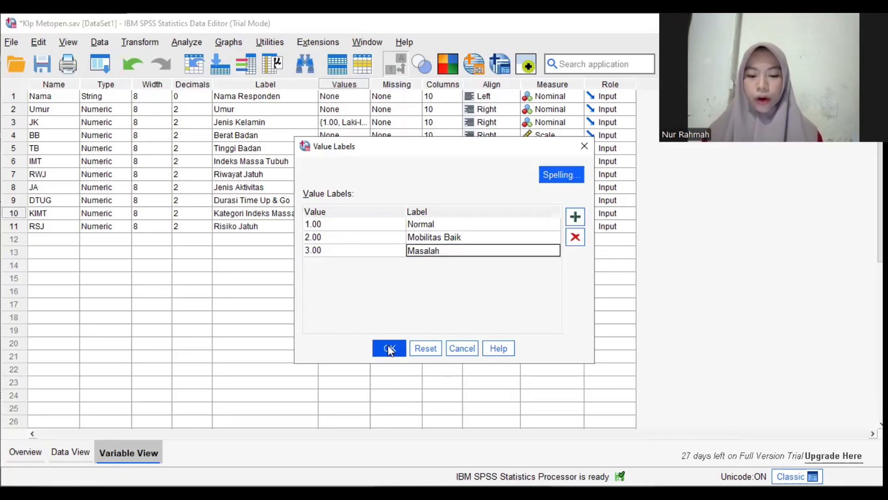
Set up a Frequencies analysis of Umur, Jenis Kelamin, Riwayat Jatuh, Jenis Aktivitas, Kategori Indeks Massa Tubuh and Risiko Jatuh
click(74, 451)
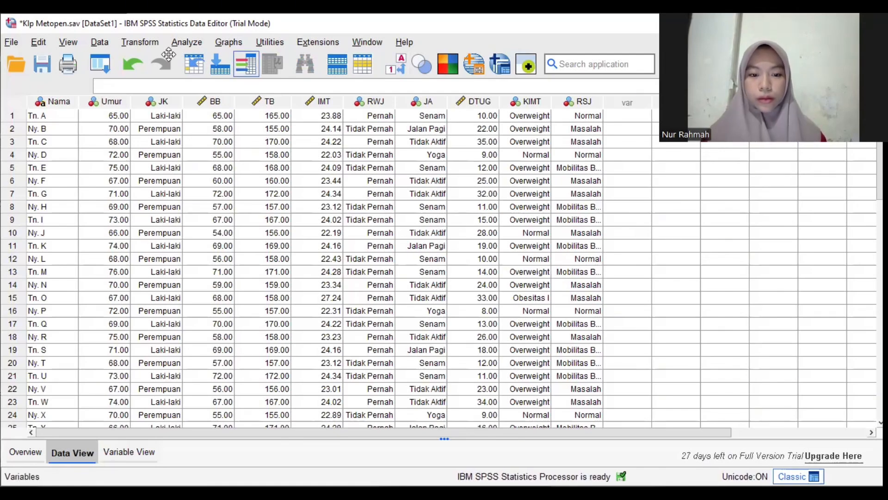
click(187, 42)
mouse_move(306, 114)
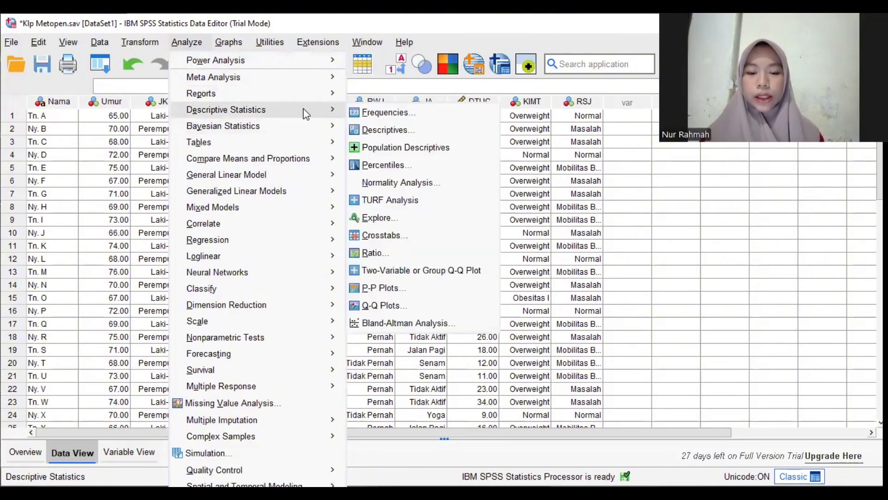
click(369, 113)
click(562, 215)
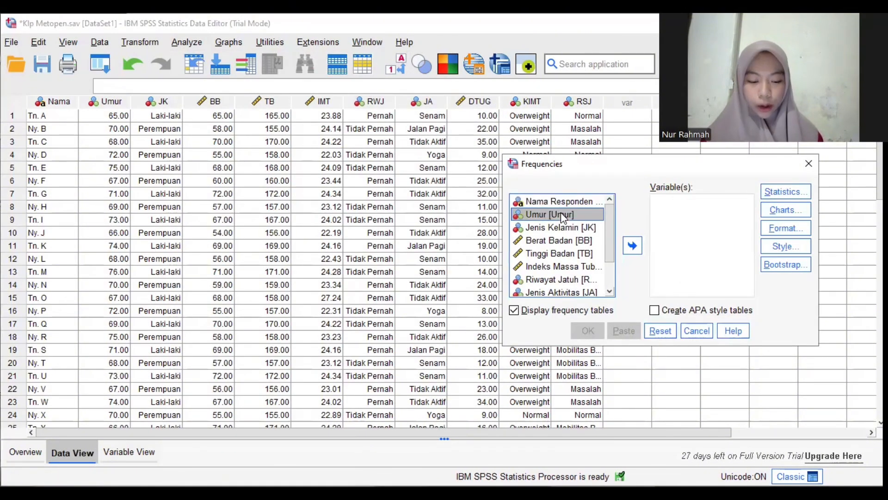
ctrl+click(562, 227)
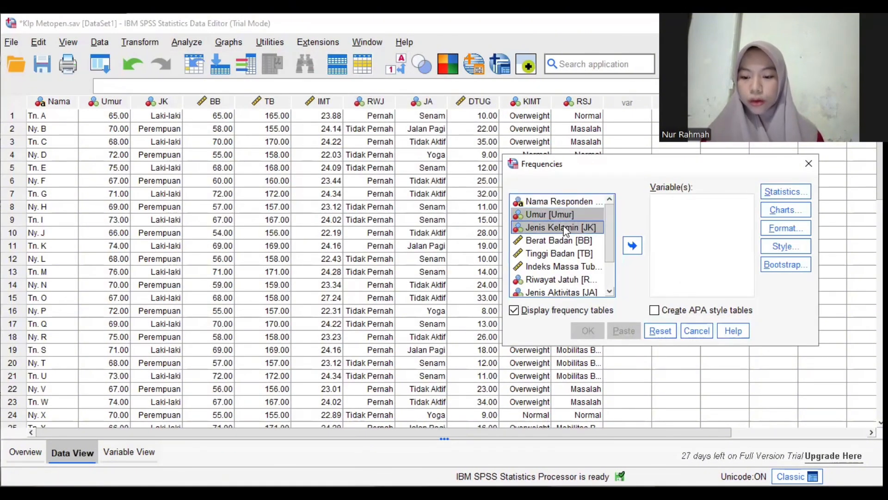
ctrl+click(567, 279)
ctrl+click(568, 292)
scroll(568, 292, down, 1)
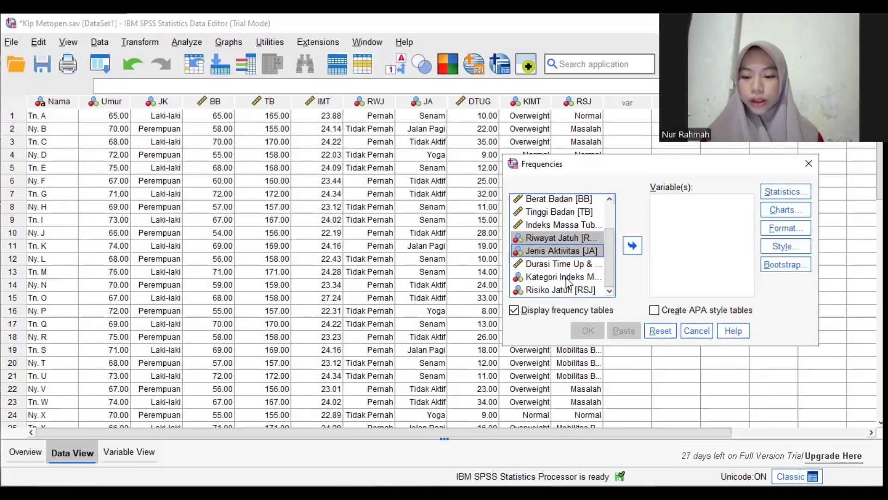
ctrl+click(568, 277)
ctrl+click(568, 290)
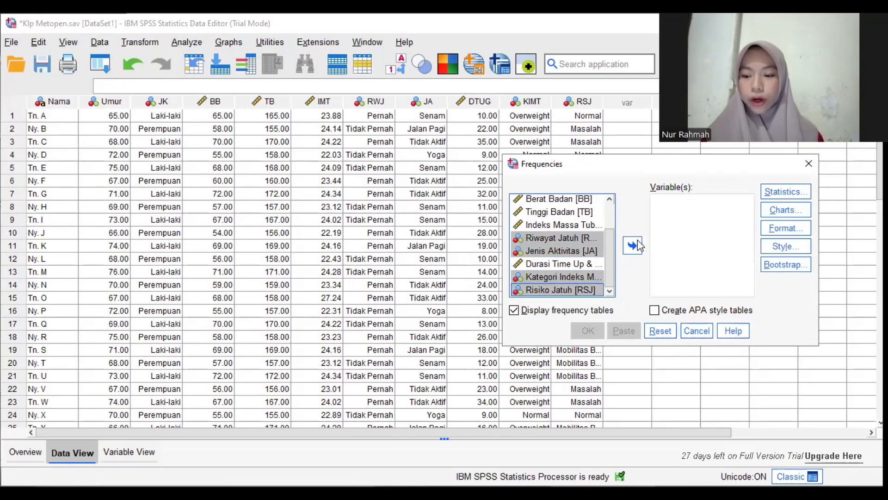
click(634, 245)
Run the Frequencies analysis with pie charts that show percentages, and review the resulting tables and charts
click(764, 209)
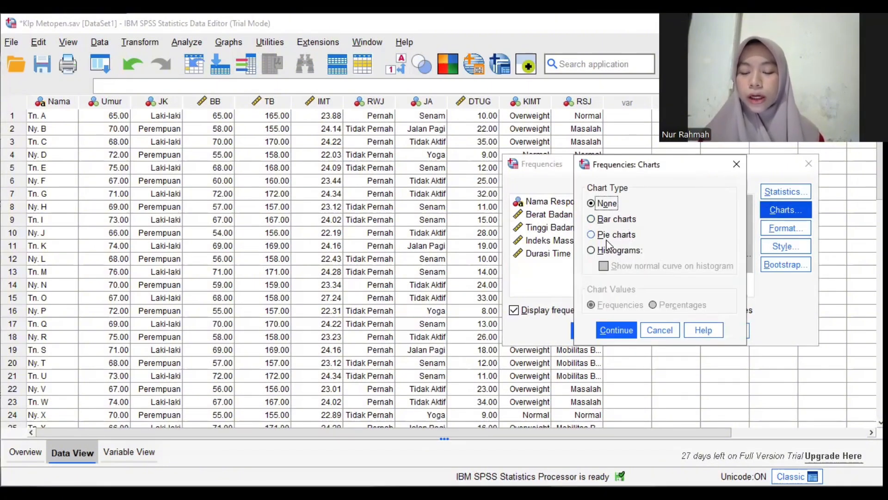
click(591, 236)
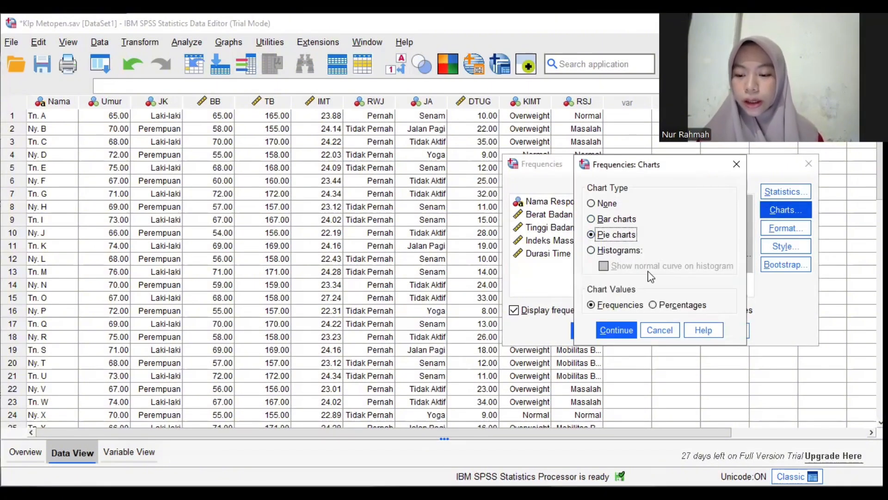
click(652, 305)
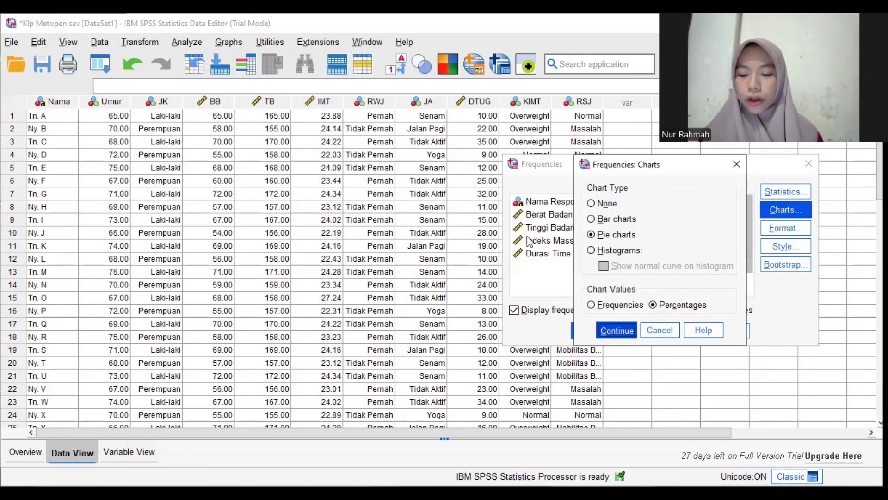
click(618, 329)
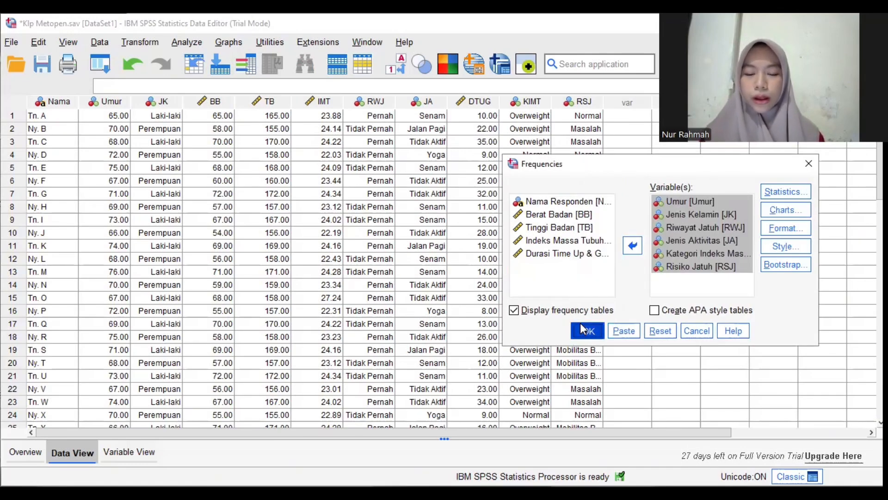
click(584, 330)
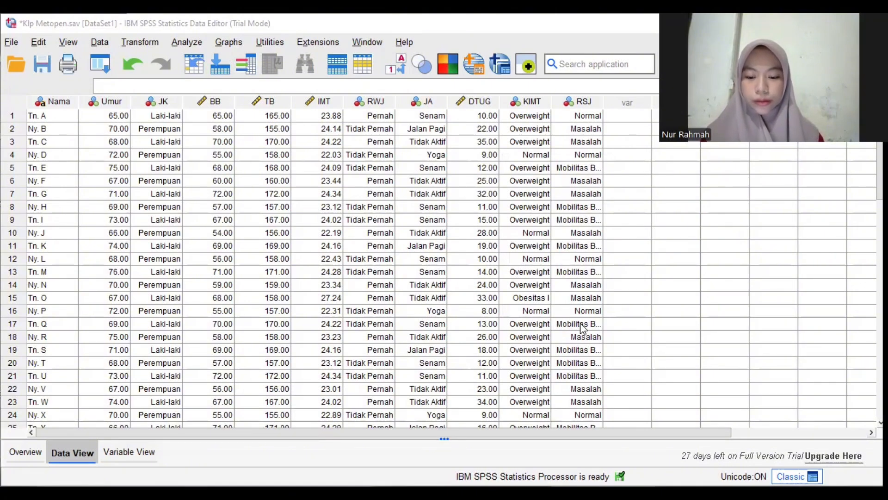
scroll(645, 301, down, 5)
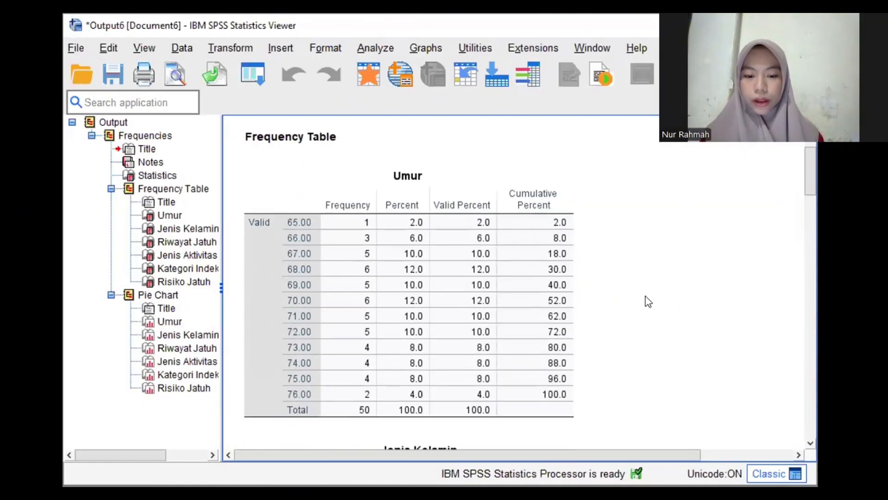
scroll(648, 302, down, 10)
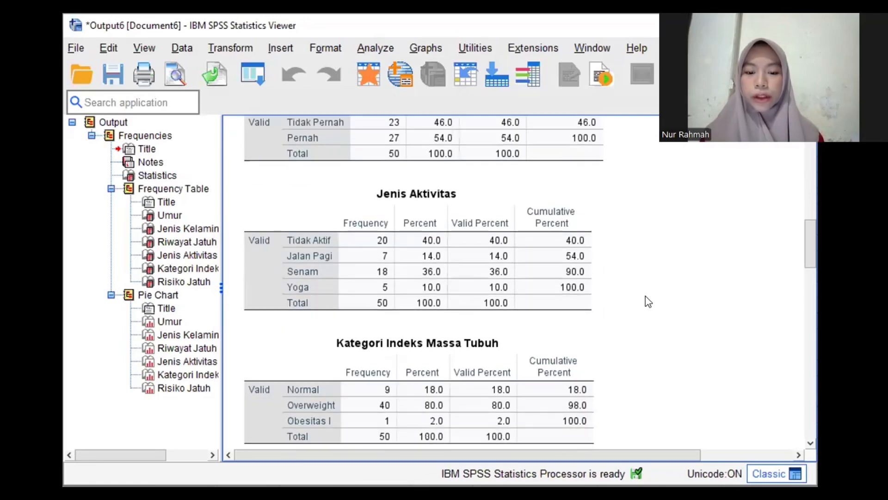
scroll(647, 301, down, 10)
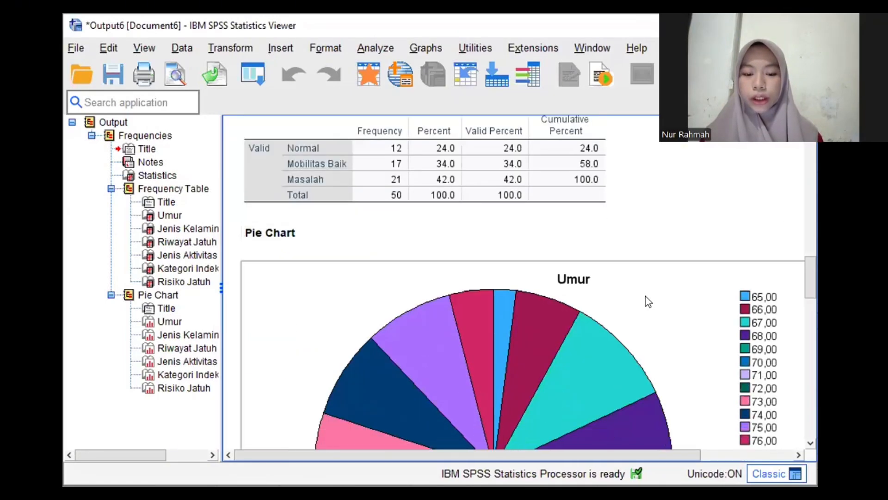
scroll(647, 298, down, 15)
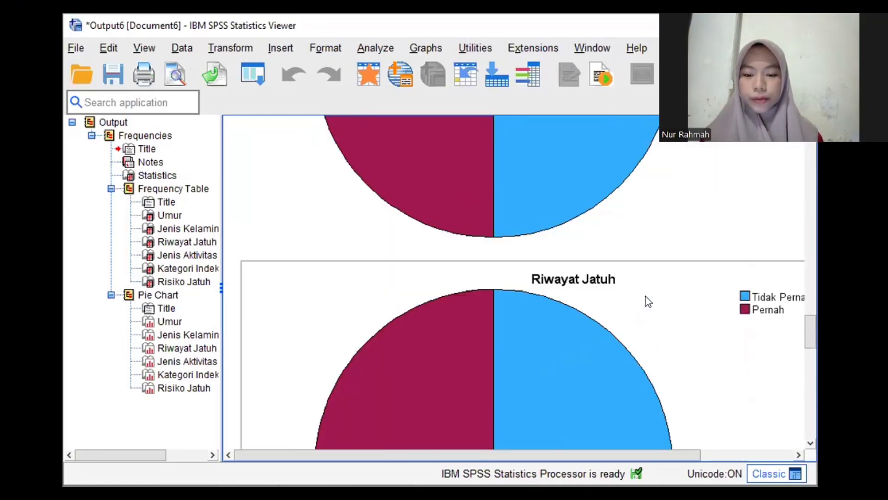
scroll(646, 299, down, 10)
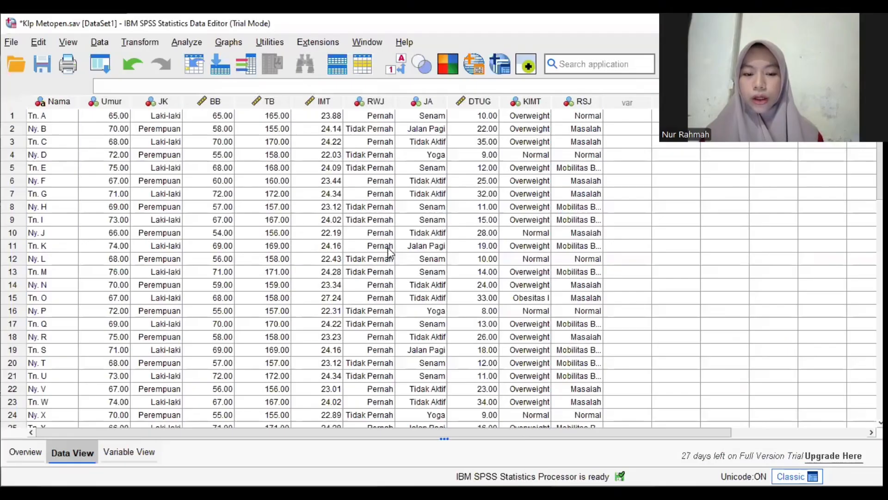
Run Descriptives on Umur, Berat Badan, Tinggi Badan, Indeks Massa Tubuh and Durasi Time Up & Go from the dataset
click(187, 43)
mouse_move(252, 113)
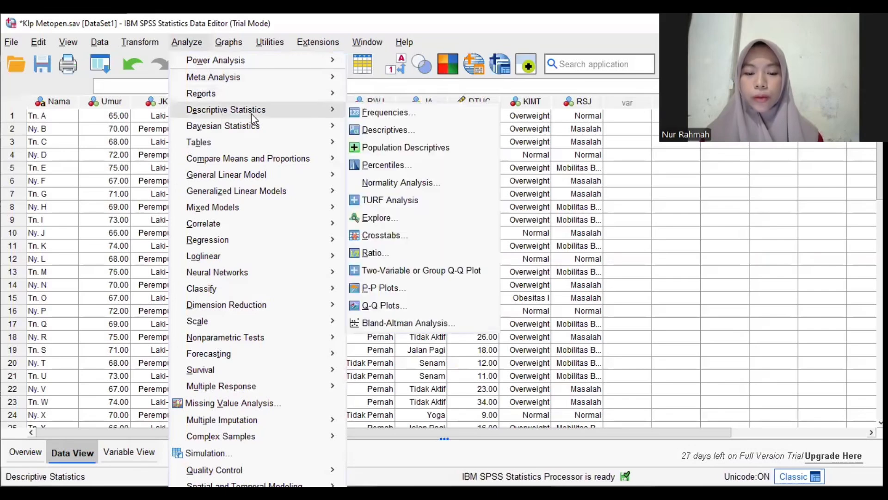
click(381, 131)
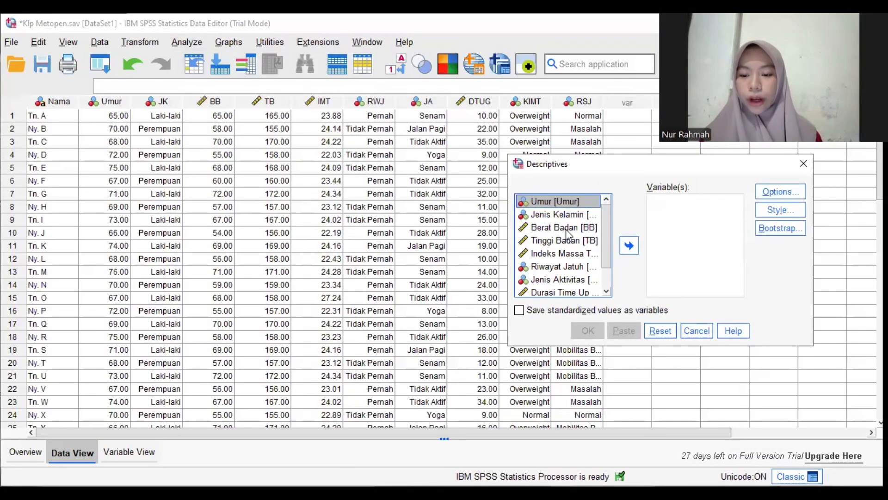
ctrl+click(566, 228)
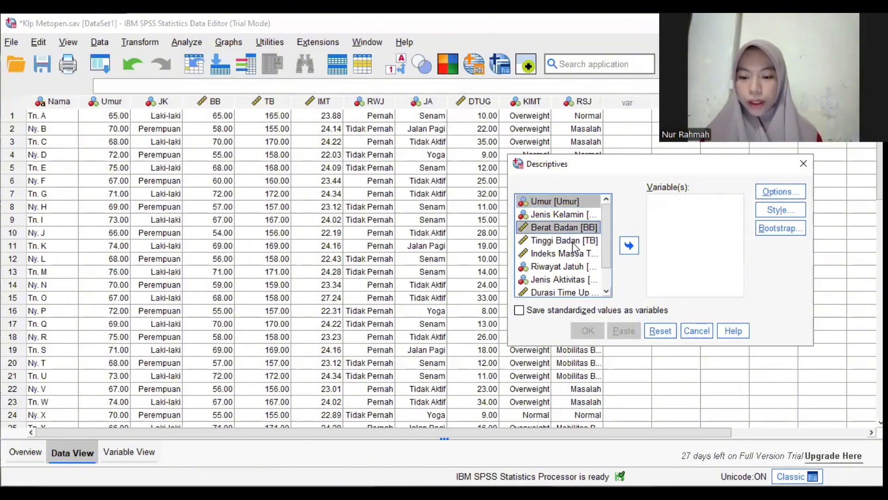
ctrl+click(573, 241)
ctrl+click(573, 254)
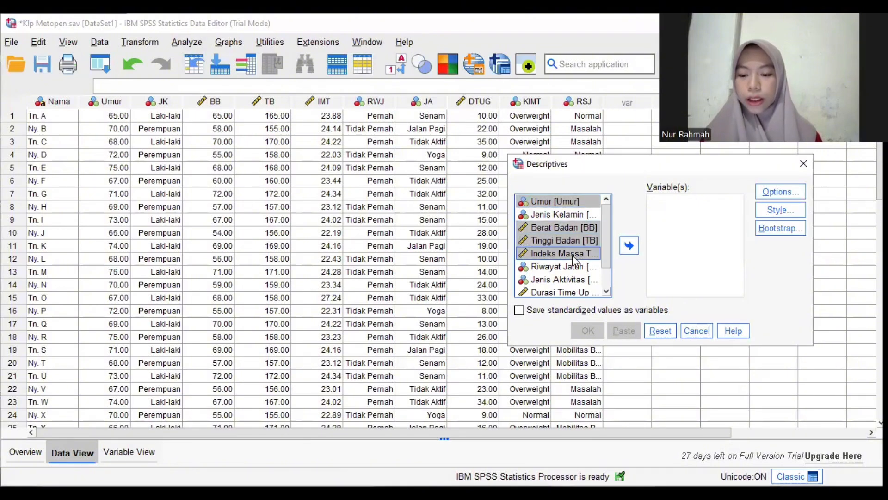
ctrl+click(573, 292)
click(629, 245)
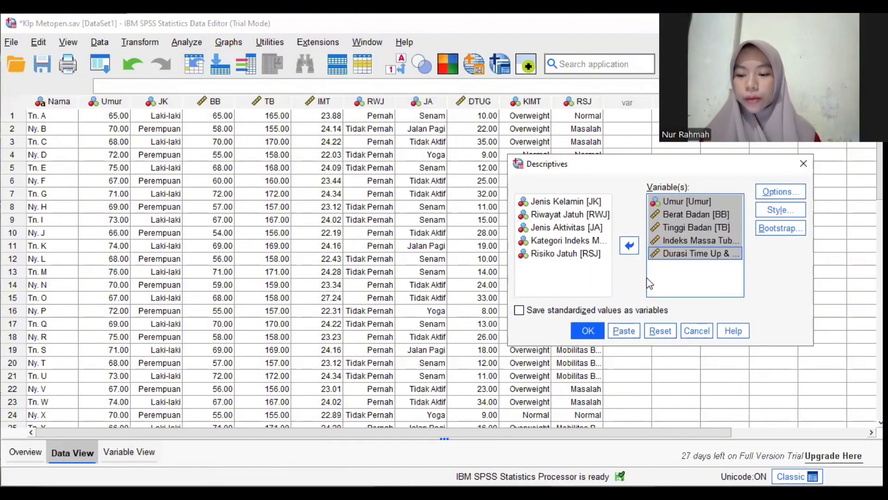
click(587, 331)
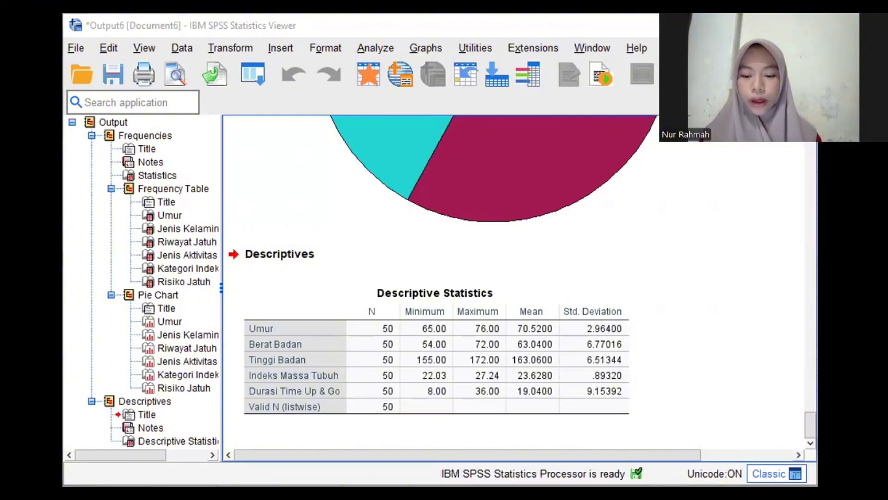
Return to the dataset and lay out a custom table with Risiko Jatuh as rows and Jenis Aktivitas as columns
key(alt+Tab)
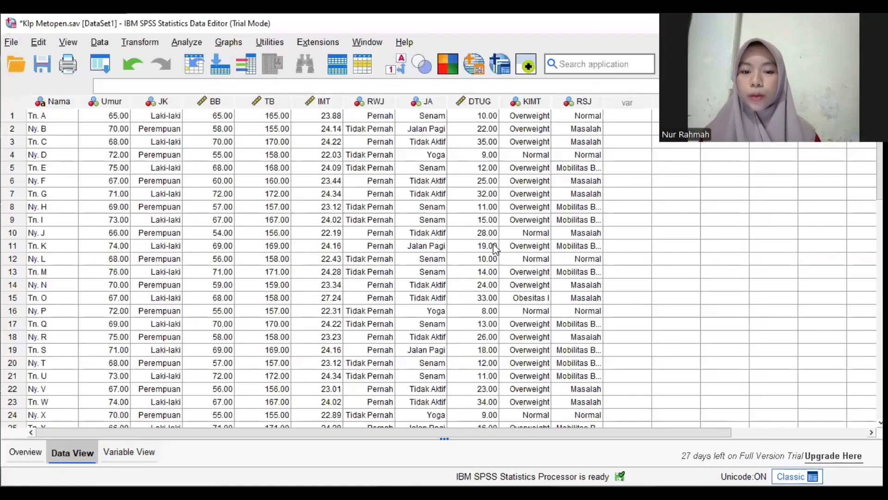
click(191, 43)
mouse_move(236, 150)
mouse_move(283, 145)
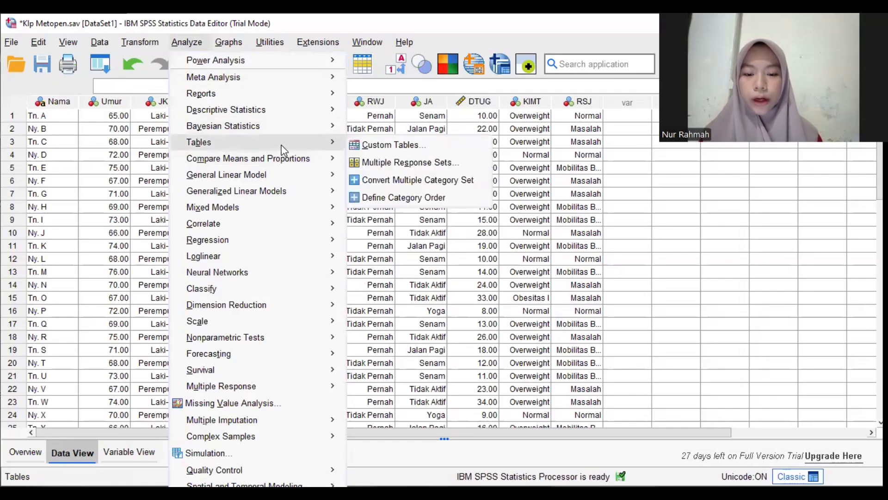
click(352, 144)
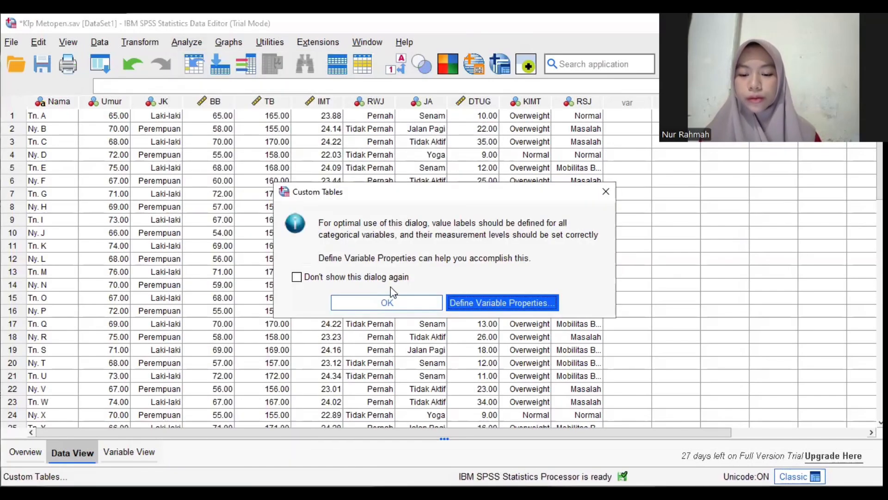
click(390, 298)
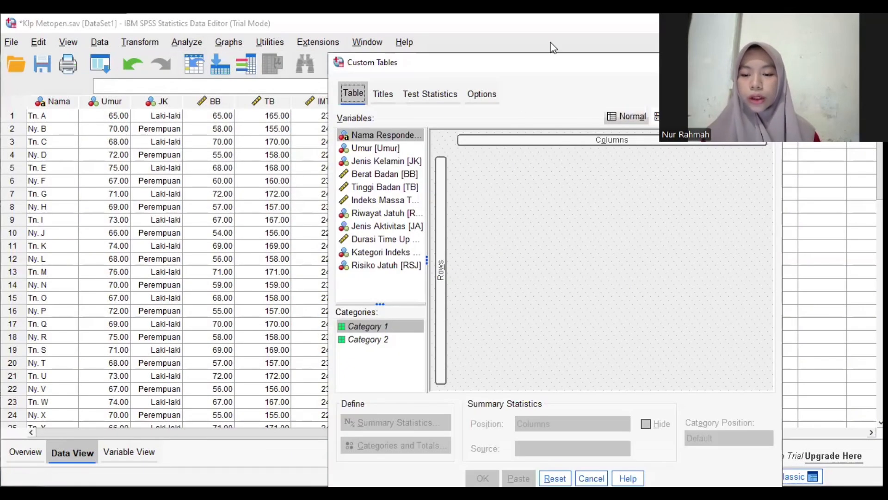
drag(547, 67, 527, 47)
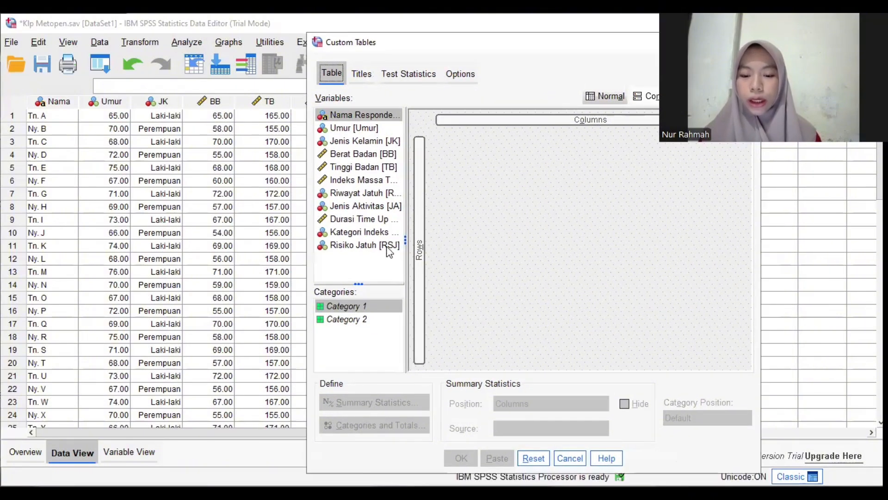
click(369, 250)
drag(361, 252, 419, 251)
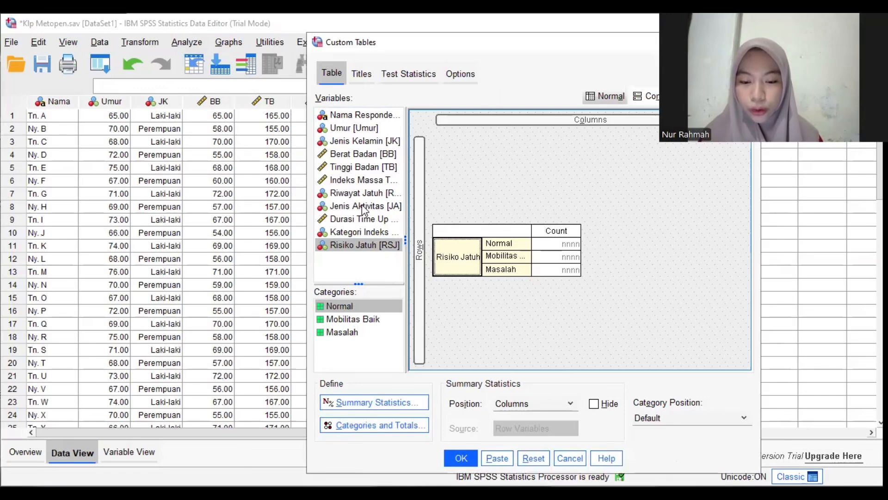
drag(373, 207, 504, 124)
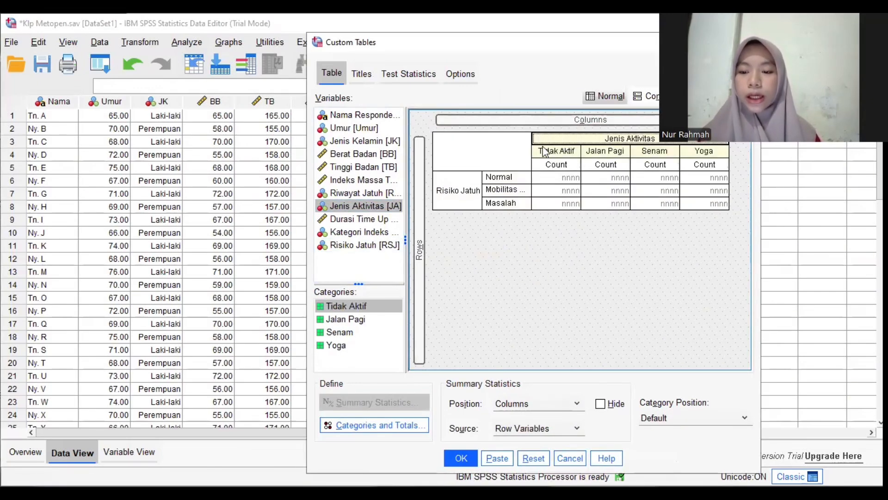
Open the summary statistics of Risiko Jatuh in the custom table and label its Count statistic Jumlah
click(467, 189)
click(366, 399)
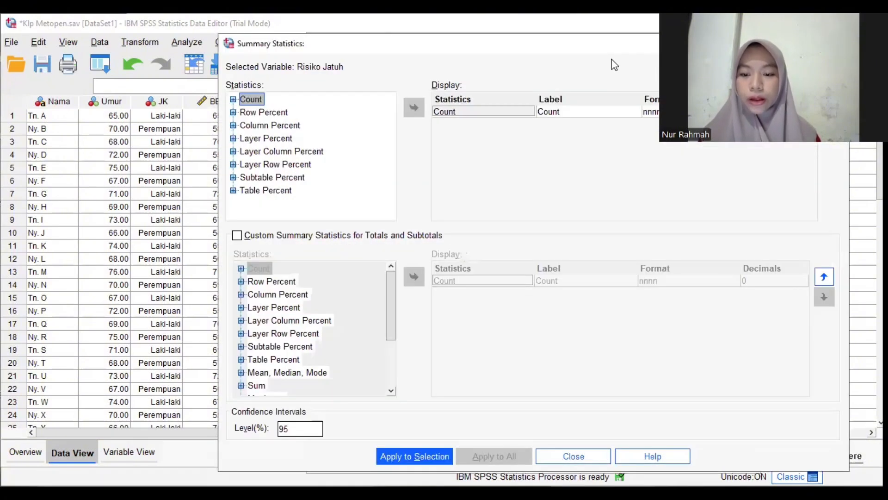
click(576, 112)
click(575, 112)
text(Jumlah)
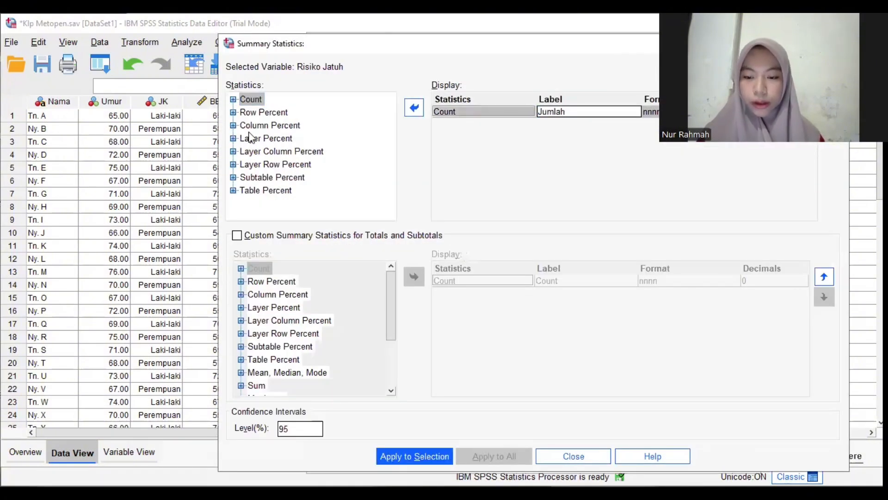
Add the Row N % statistic to the displayed summary statistics of Risiko Jatuh
click(233, 113)
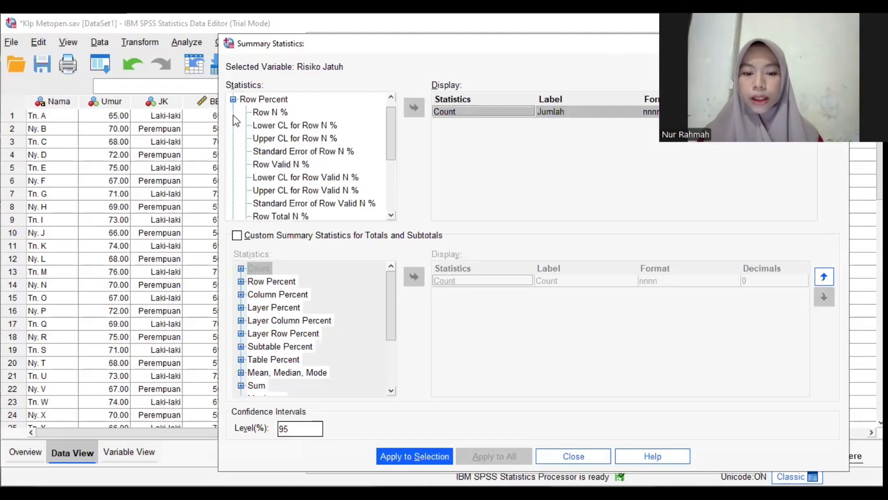
click(257, 113)
click(414, 108)
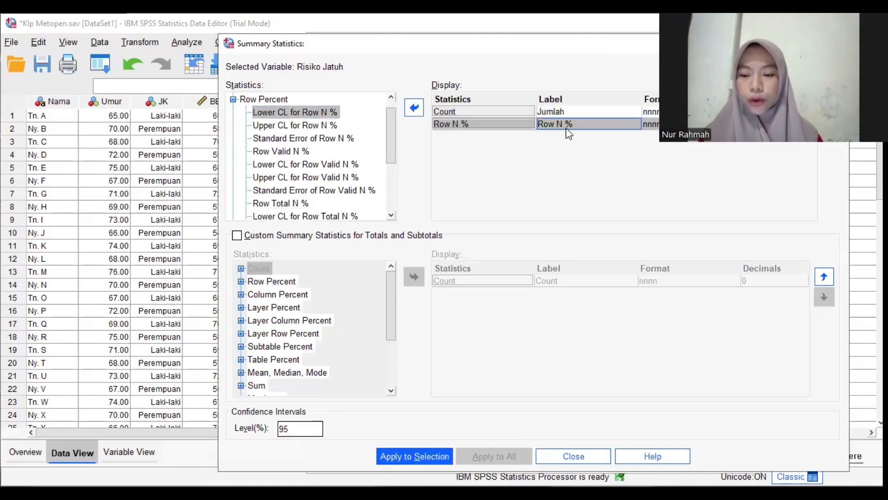
Label the Row N % statistic of Risiko Jatuh as Persen (%)
click(578, 124)
key(BackSpace)
key(BackSpace)
key(BackSpace)
key(BackSpace)
key(BackSpace)
key(BackSpace)
key(BackSpace)
text(P)
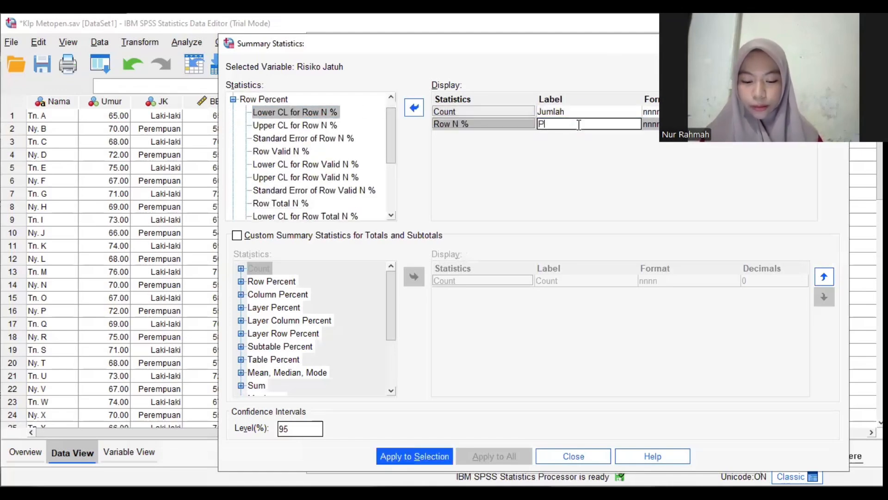
text(ersen (%))
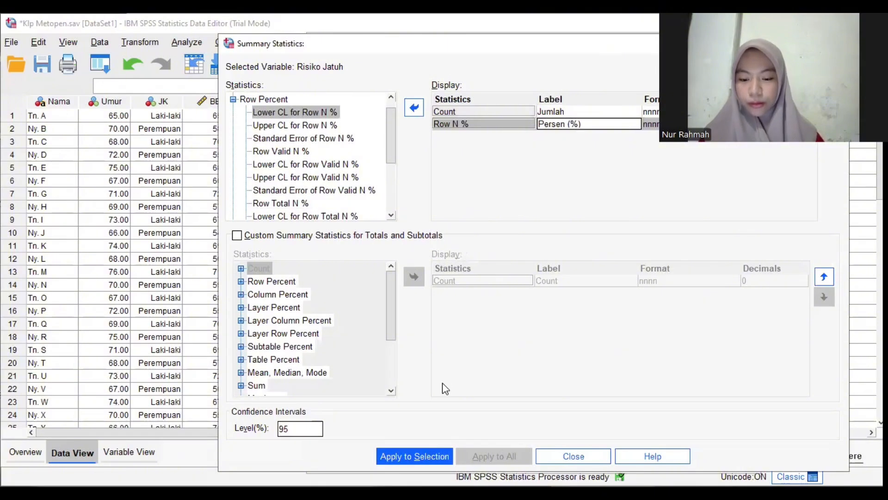
Apply the summary statistics to Risiko Jatuh and generate the custom table of Risiko Jatuh by Jenis Aktivitas
click(421, 456)
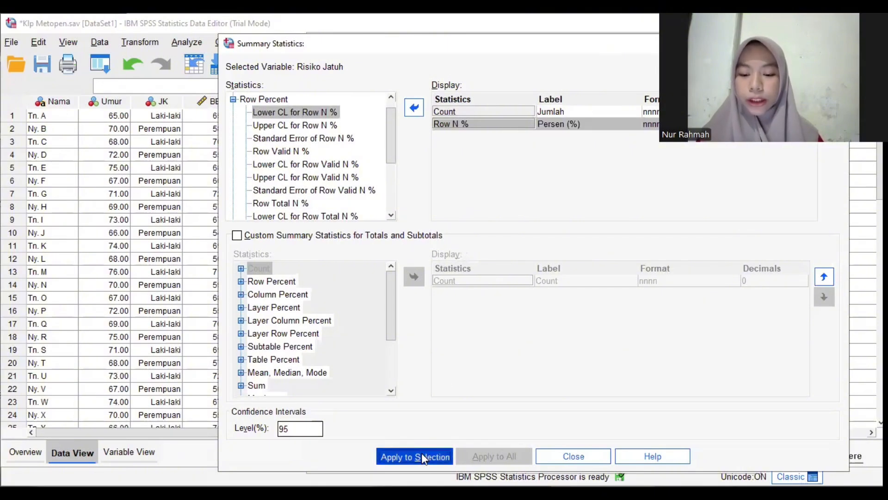
click(574, 455)
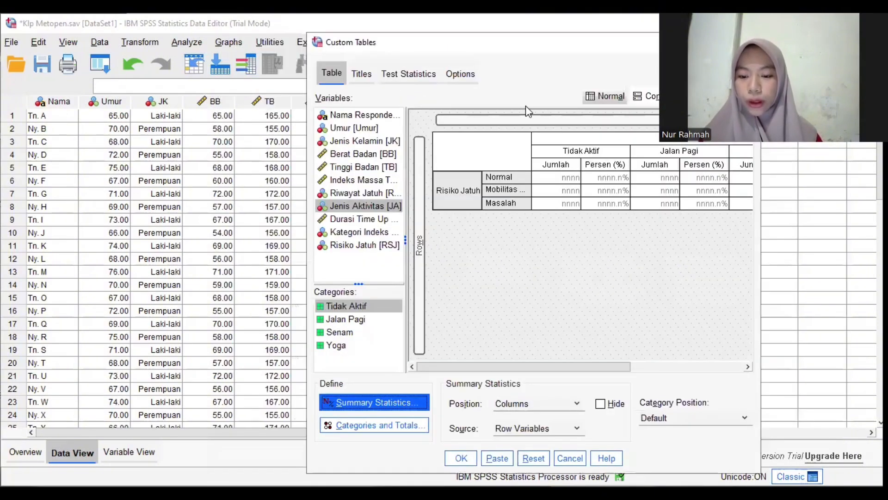
click(460, 459)
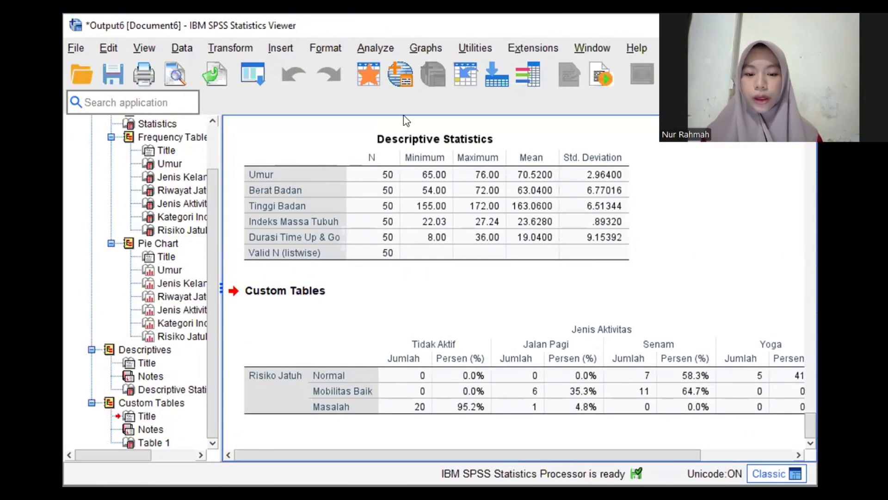
key(alt+Tab)
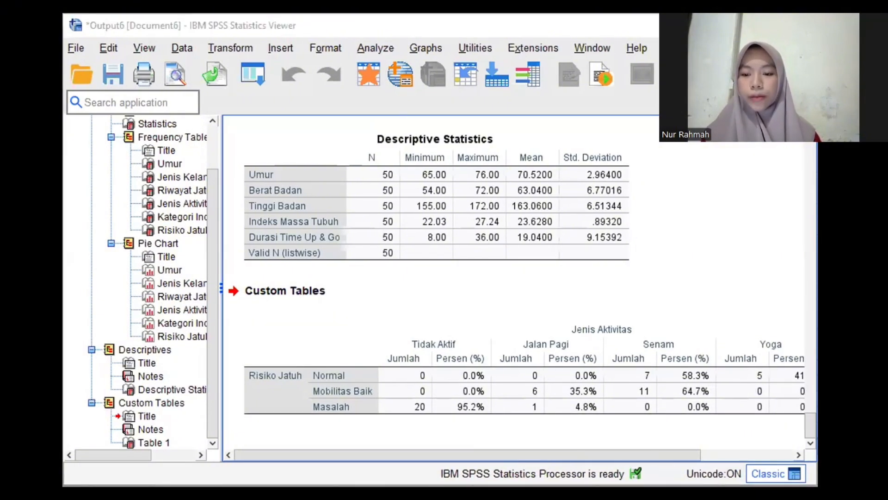